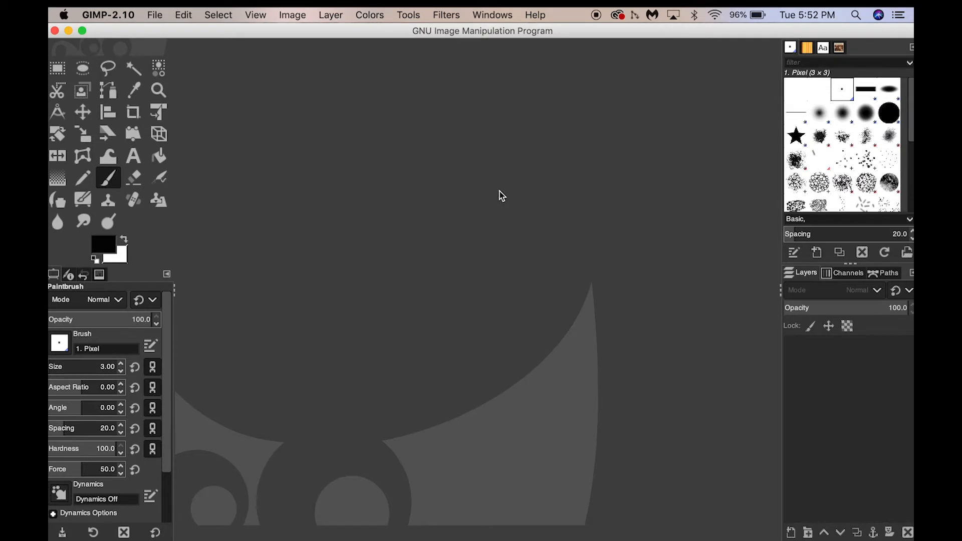
{"action": "left_click", "coordinate": [155, 19]}
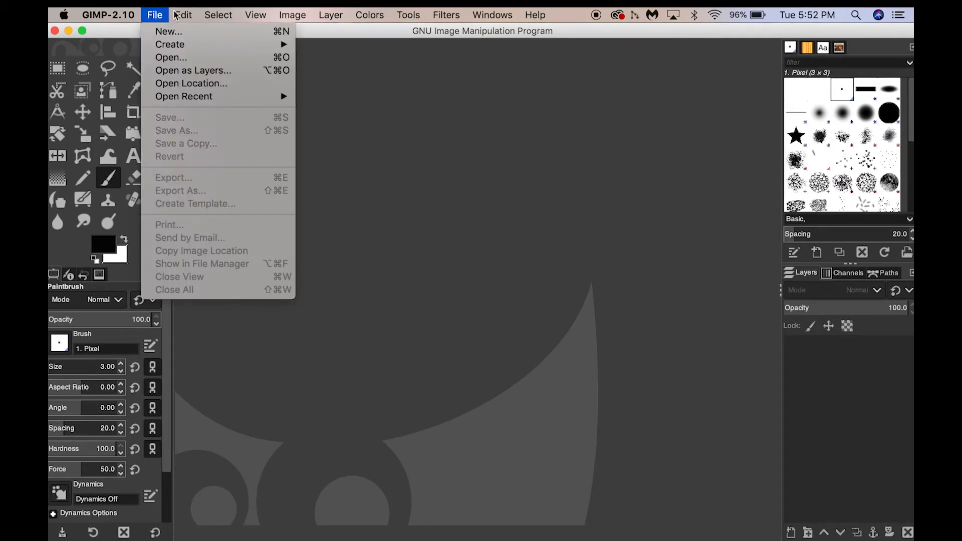
{"action": "mouse_move", "coordinate": [184, 15]}
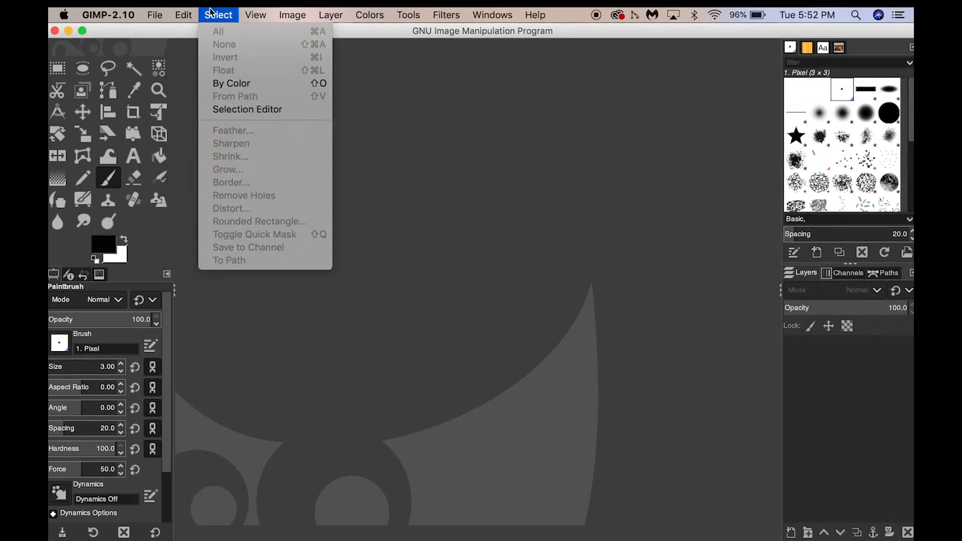
{"action": "mouse_move", "coordinate": [257, 19]}
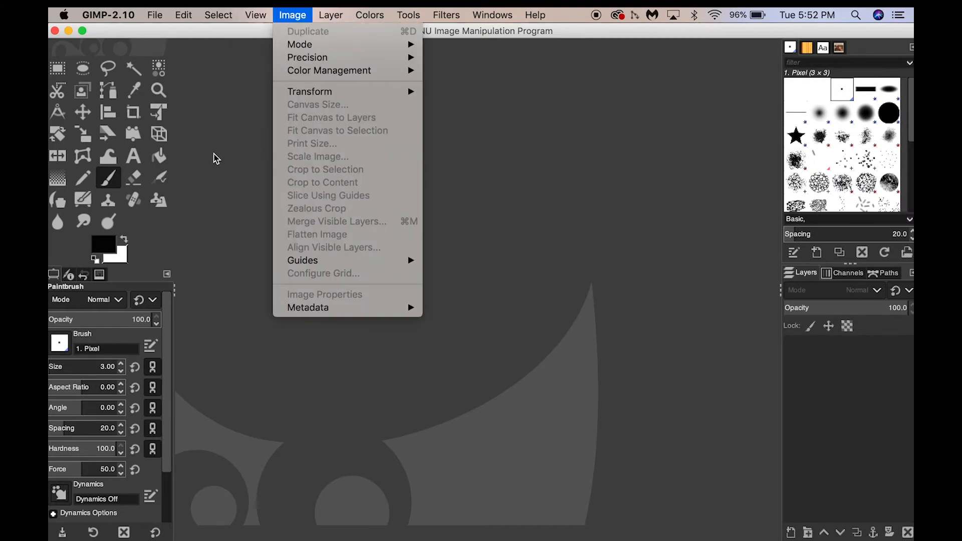
{"action": "left_click", "coordinate": [213, 176]}
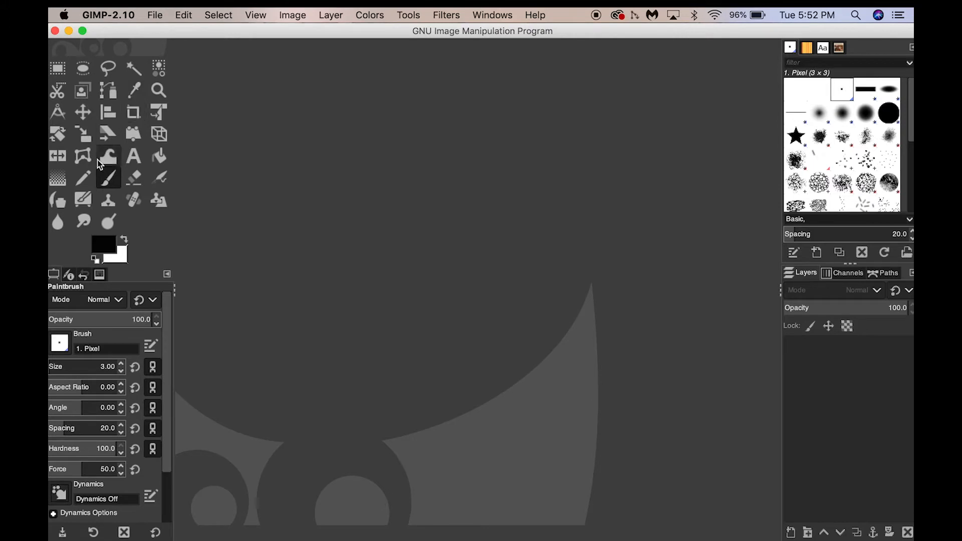
{"action": "left_click", "coordinate": [85, 180]}
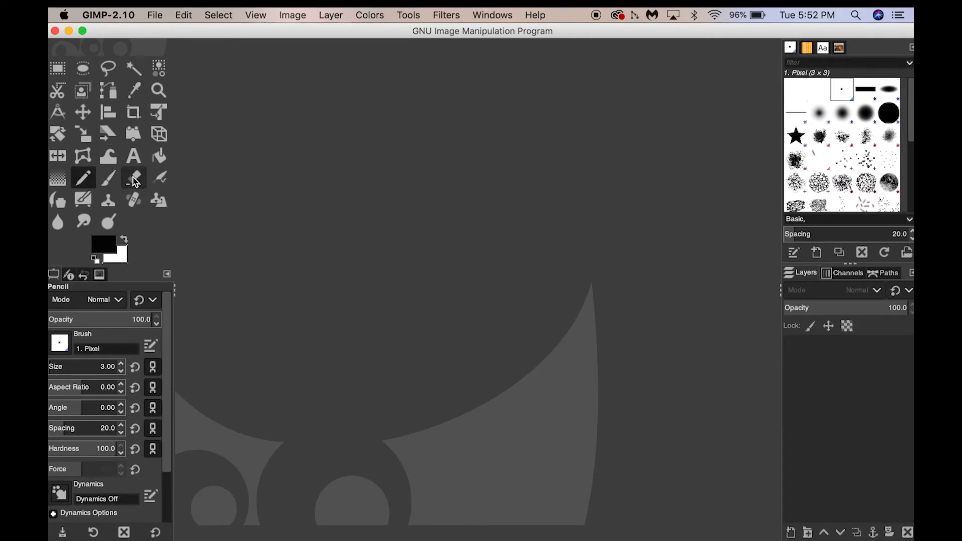
{"action": "left_click", "coordinate": [133, 179]}
{"action": "left_click", "coordinate": [109, 180]}
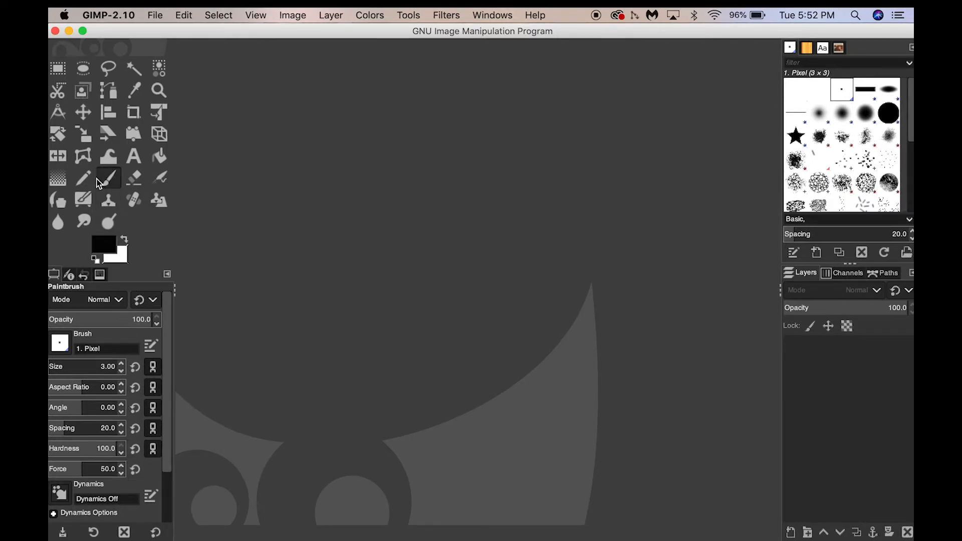
{"action": "key", "text": "n"}
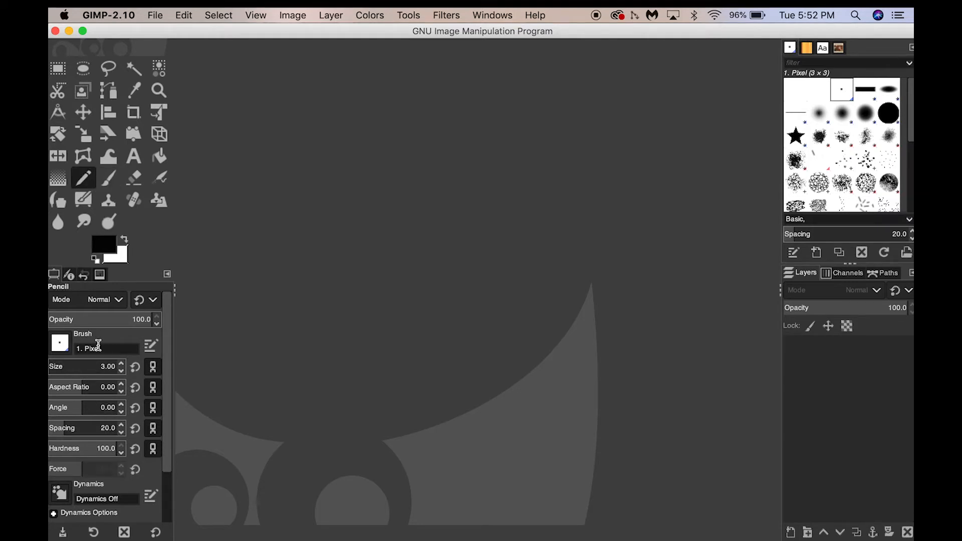
{"action": "left_click", "coordinate": [113, 178]}
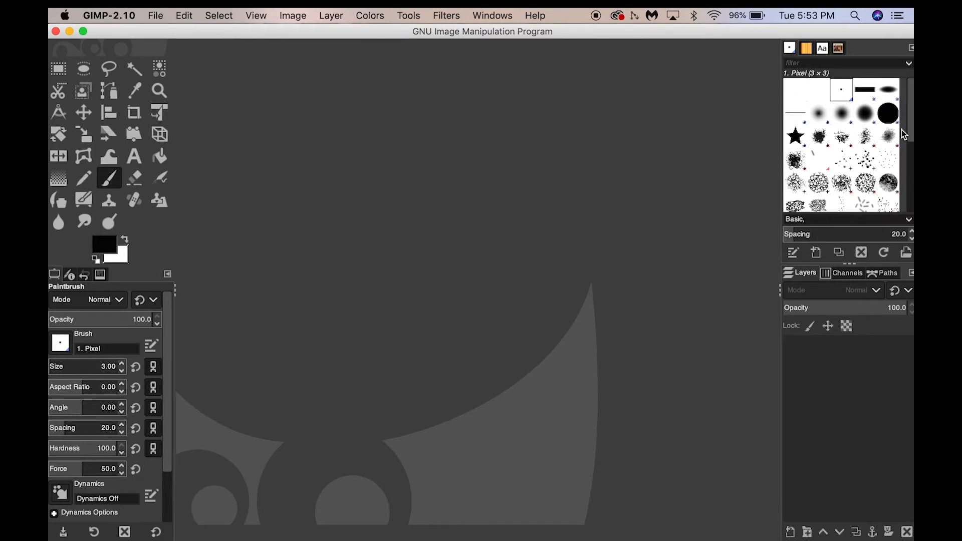
- Browse through the brush presets list
{"action": "scroll", "coordinate": [912, 198], "scroll_direction": "down", "scroll_amount": 5}
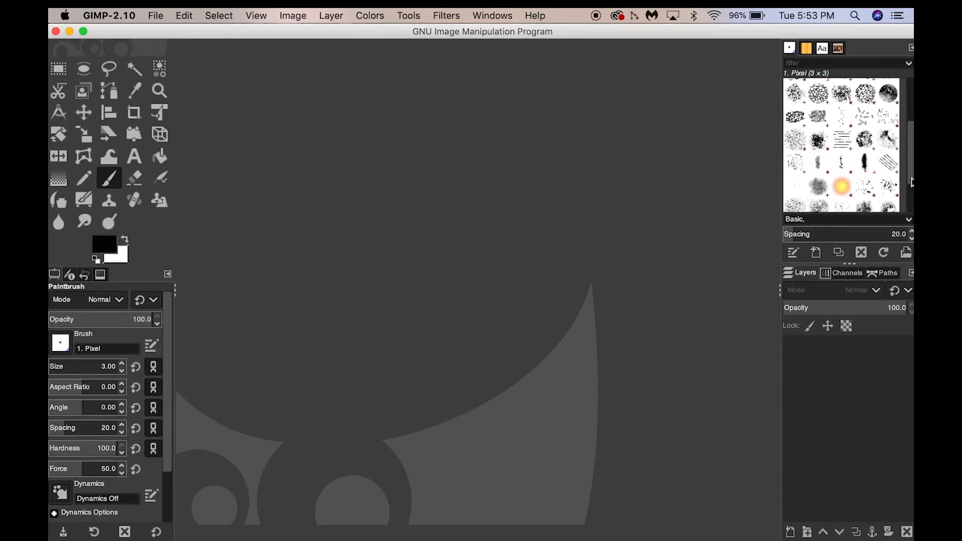
{"action": "left_click_drag", "start_coordinate": [911, 198], "coordinate": [912, 208]}
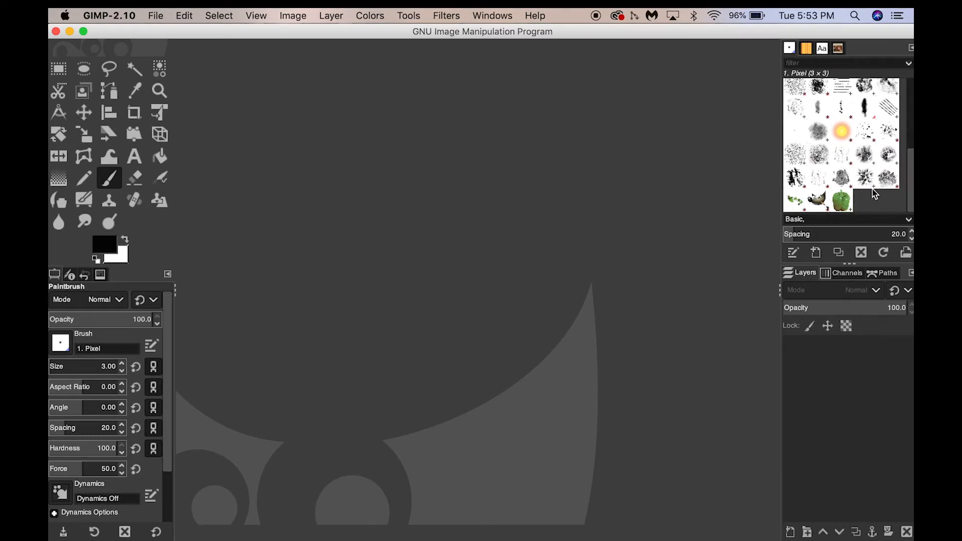
{"action": "left_click_drag", "start_coordinate": [912, 190], "coordinate": [909, 100]}
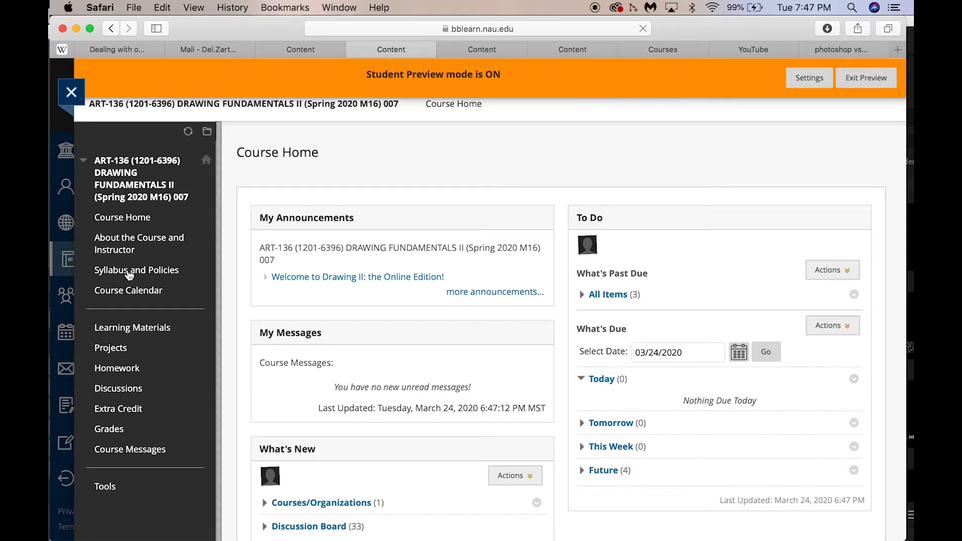
- Switch to Safari and open the Color Schemes presentation in the course's Tutorials 03/23 to 03/29 materials, scrolling through its slides
{"action": "left_click", "coordinate": [130, 328]}
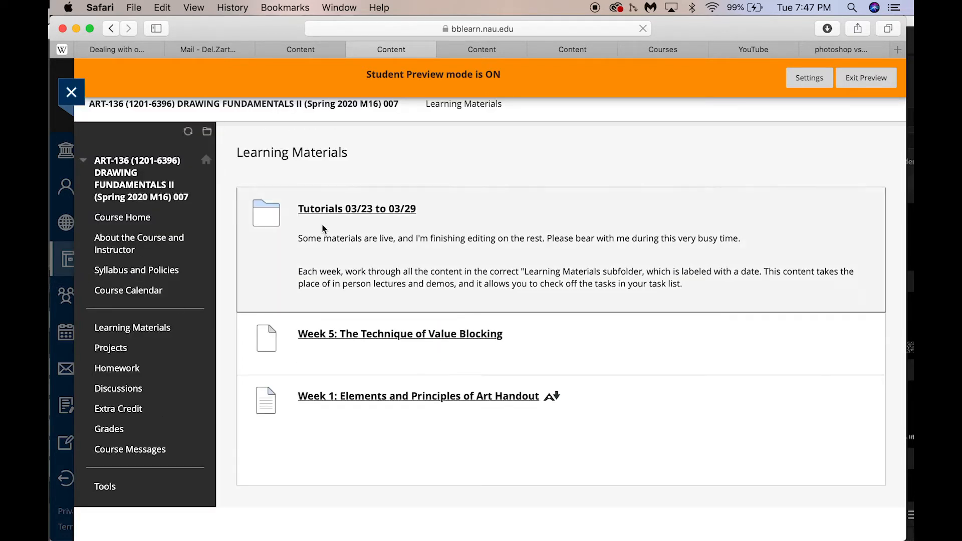
{"action": "left_click", "coordinate": [346, 210]}
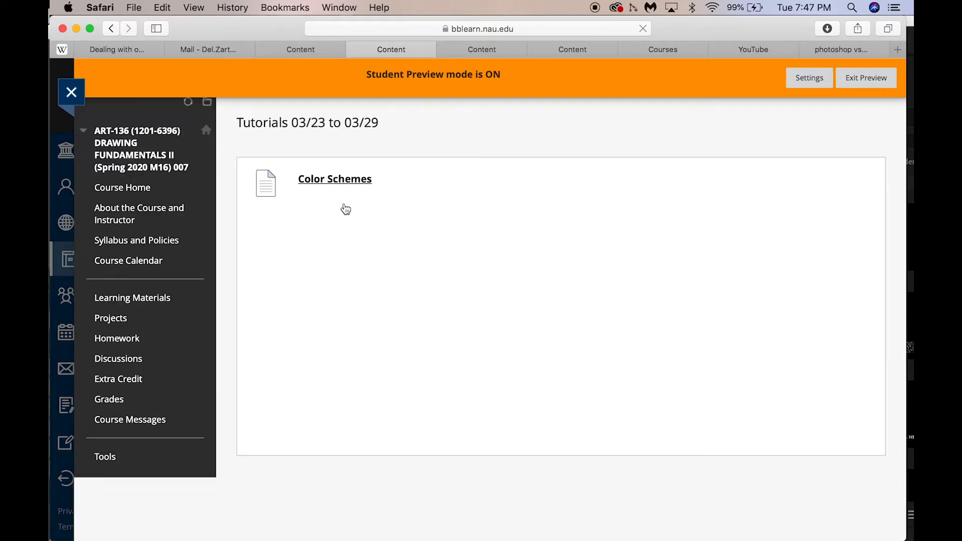
{"action": "left_click", "coordinate": [338, 214]}
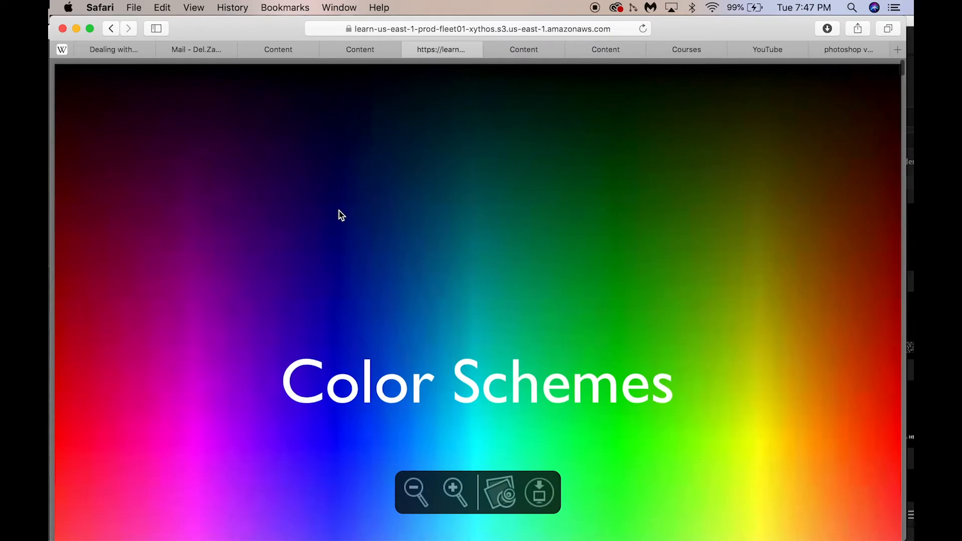
{"action": "scroll", "coordinate": [357, 189], "scroll_direction": "down", "scroll_amount": 10}
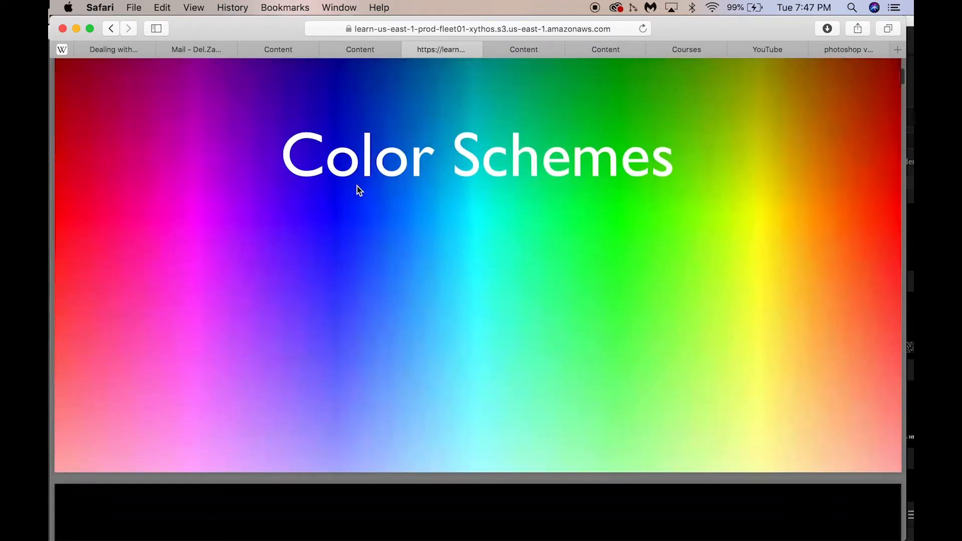
{"action": "scroll", "coordinate": [357, 188], "scroll_direction": "down", "scroll_amount": 15}
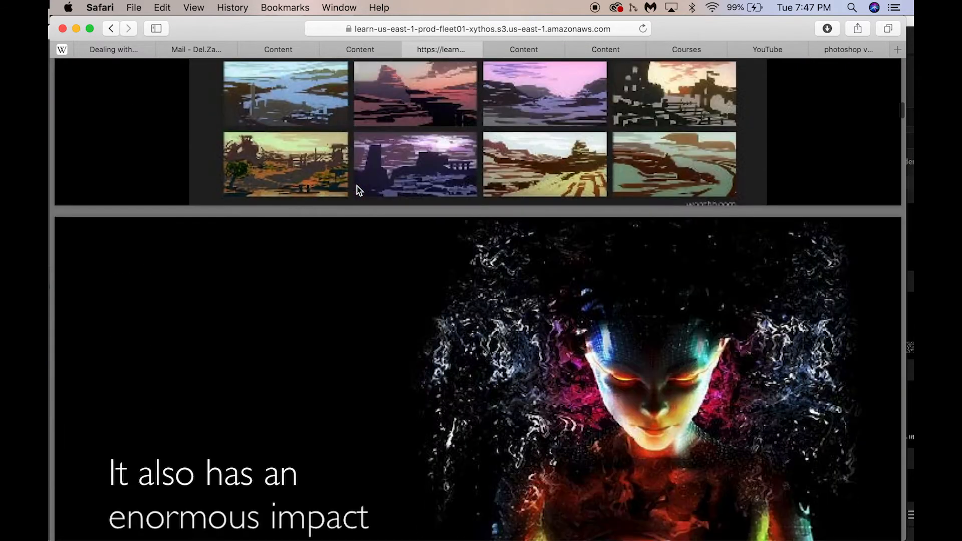
{"action": "scroll", "coordinate": [359, 190], "scroll_direction": "down", "scroll_amount": 12}
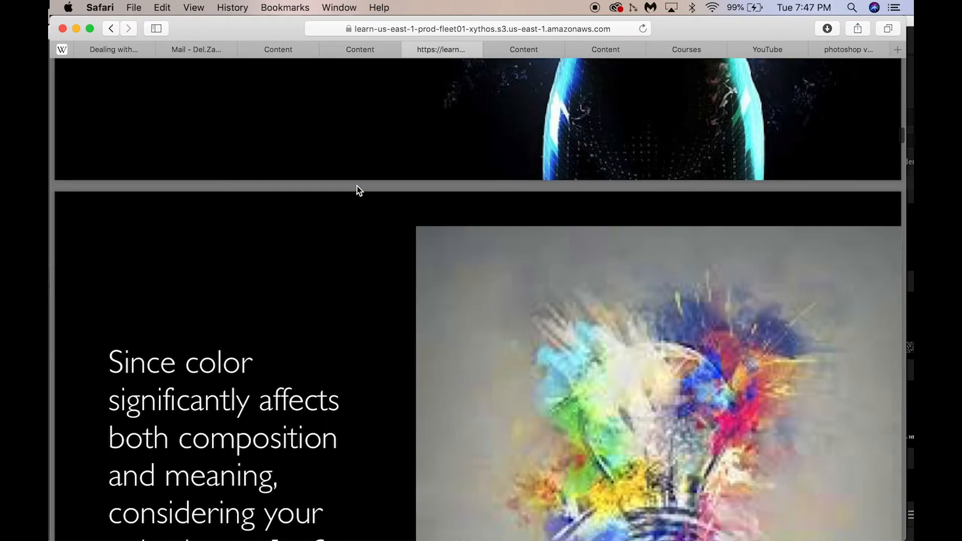
{"action": "scroll", "coordinate": [357, 189], "scroll_direction": "down", "scroll_amount": 8}
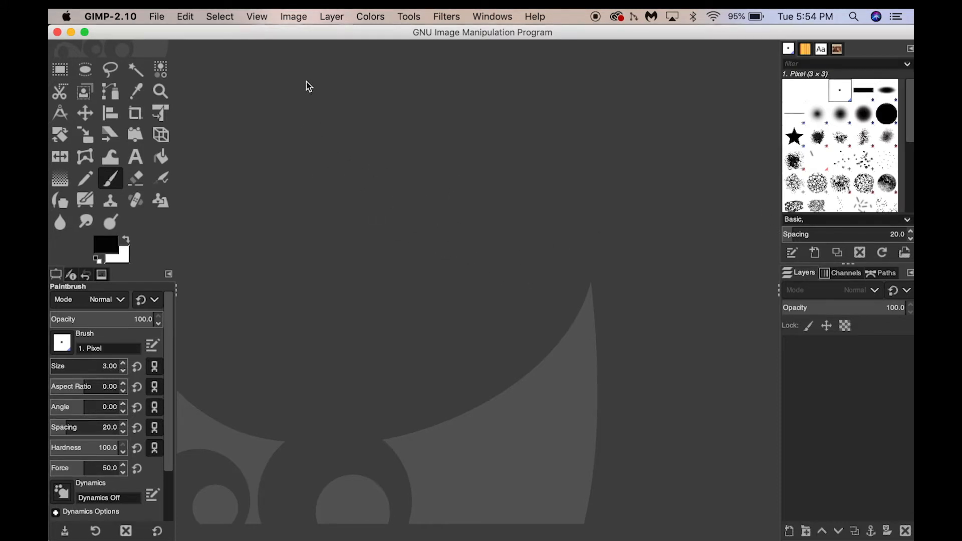
- Create a new image at the default 1920 × 1080 px size
{"action": "left_click", "coordinate": [157, 16]}
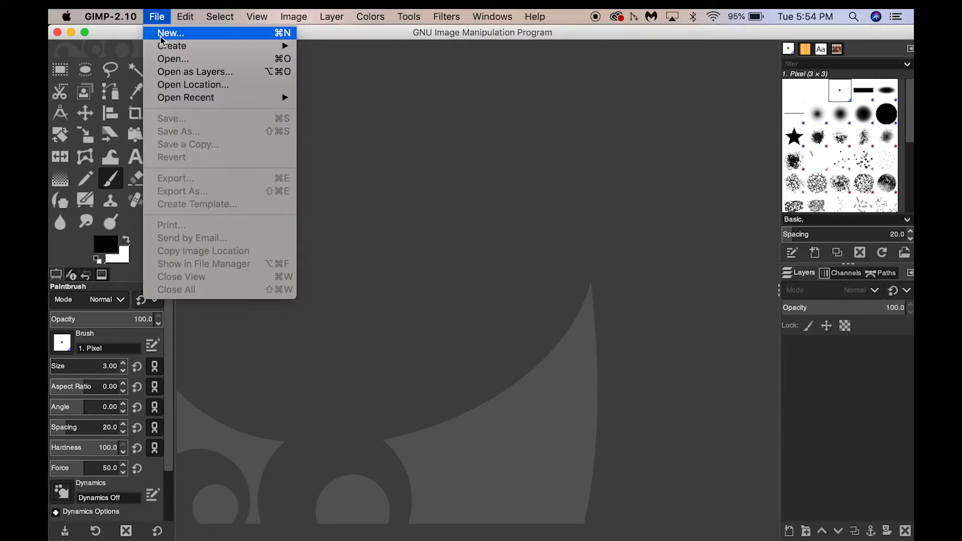
{"action": "left_click", "coordinate": [164, 33]}
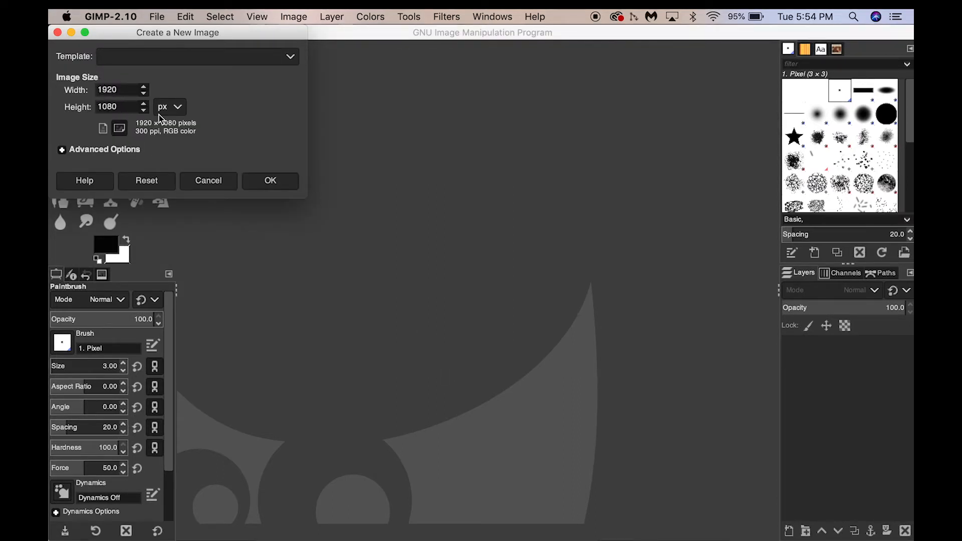
{"action": "left_click", "coordinate": [270, 180]}
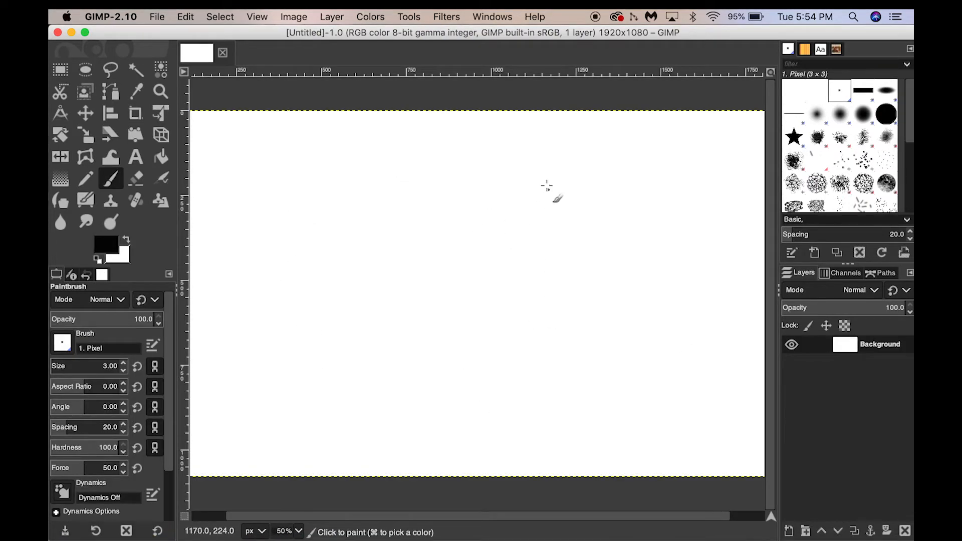
- Draw a few test strokes on the blank canvas, then close the image discarding the changes
{"action": "left_click_drag", "start_coordinate": [512, 181], "coordinate": [350, 265]}
{"action": "left_click_drag", "start_coordinate": [374, 176], "coordinate": [380, 196]}
{"action": "left_click_drag", "start_coordinate": [389, 244], "coordinate": [525, 400]}
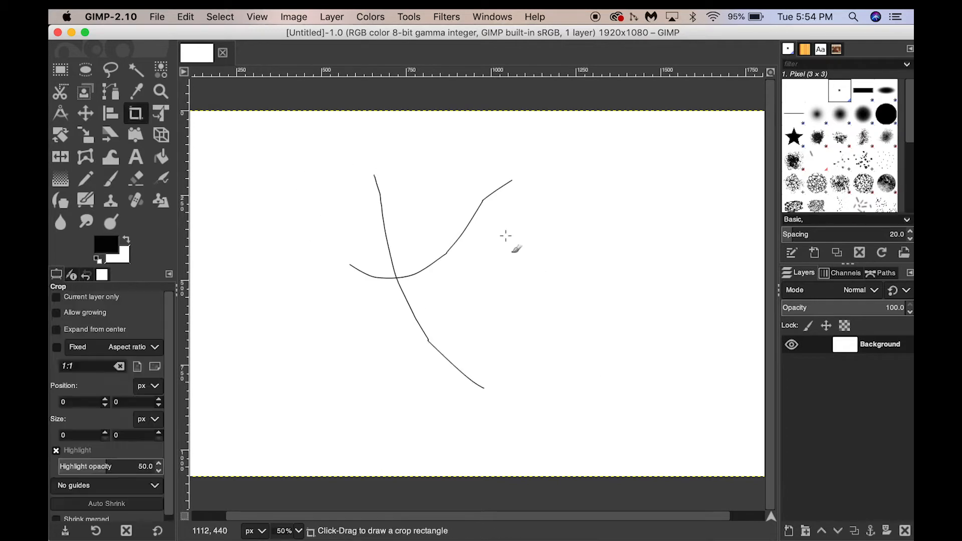
{"action": "mouse_move", "coordinate": [434, 246]}
{"action": "left_mouse_down"}
{"action": "mouse_move", "coordinate": [327, 330]}
{"action": "mouse_move", "coordinate": [289, 317]}
{"action": "left_mouse_up"}
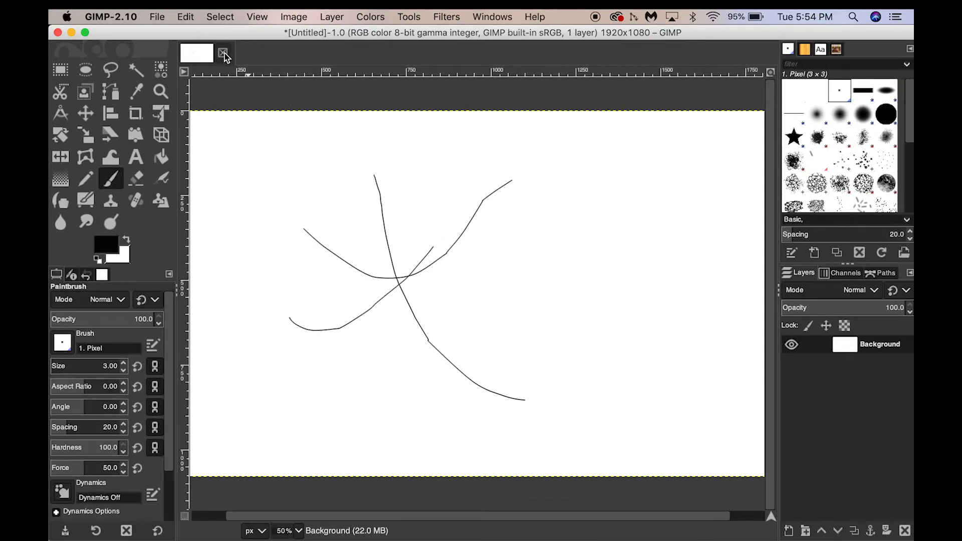
{"action": "left_click", "coordinate": [223, 52]}
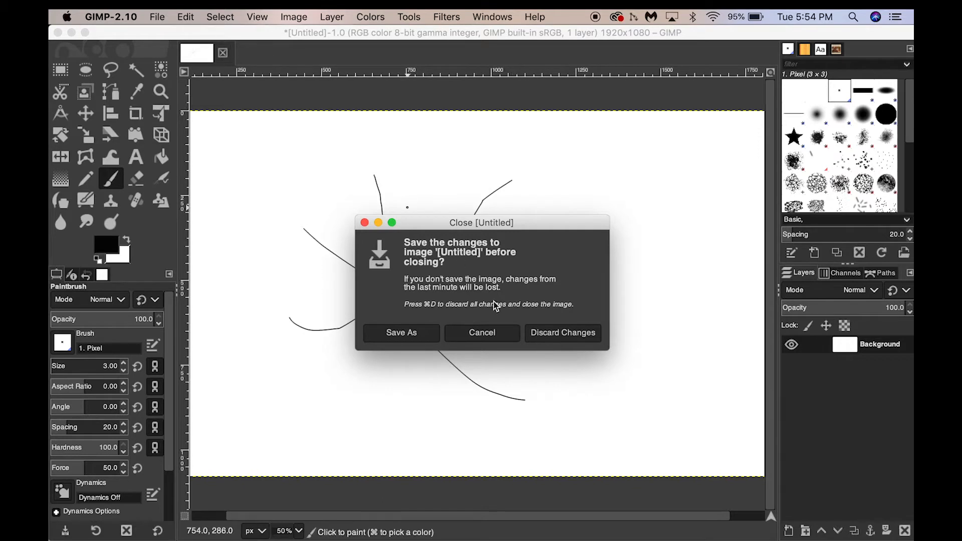
{"action": "left_click", "coordinate": [543, 338]}
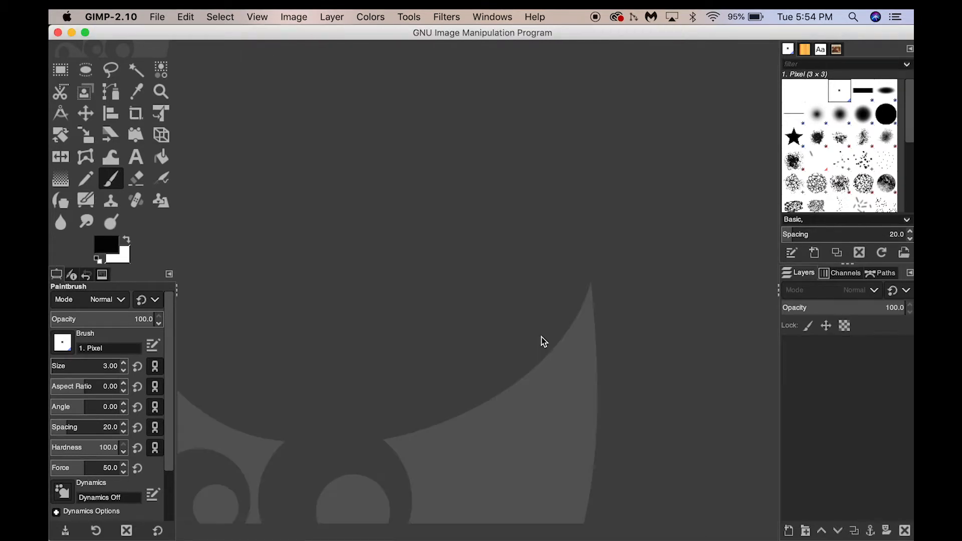
- Open the p086qbqx.jpg image from the Desktop folder
{"action": "left_click", "coordinate": [157, 18]}
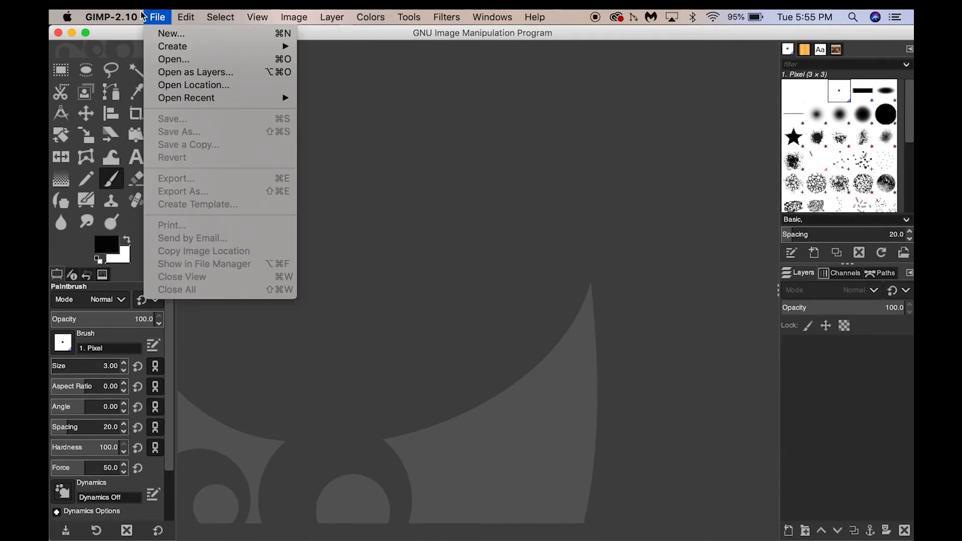
{"action": "left_click", "coordinate": [165, 60]}
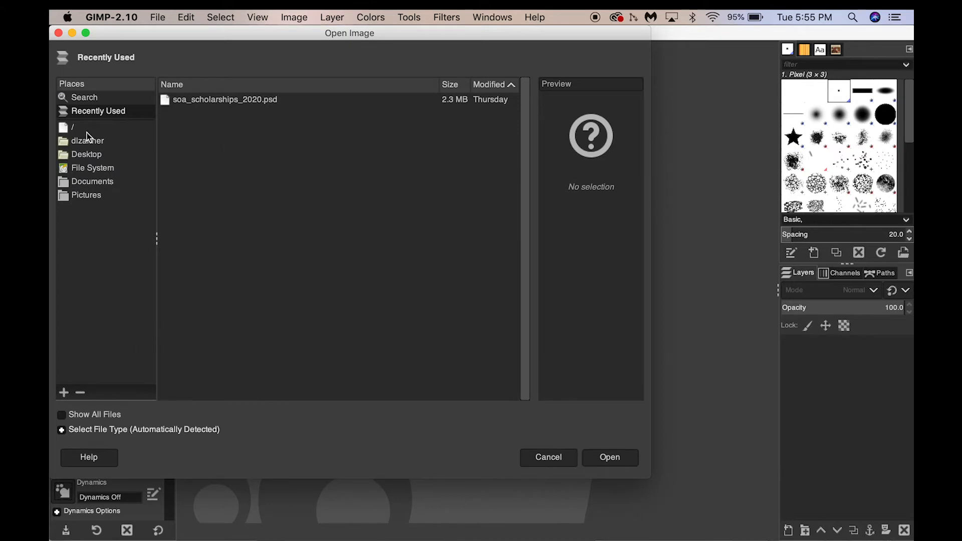
{"action": "left_click", "coordinate": [87, 157]}
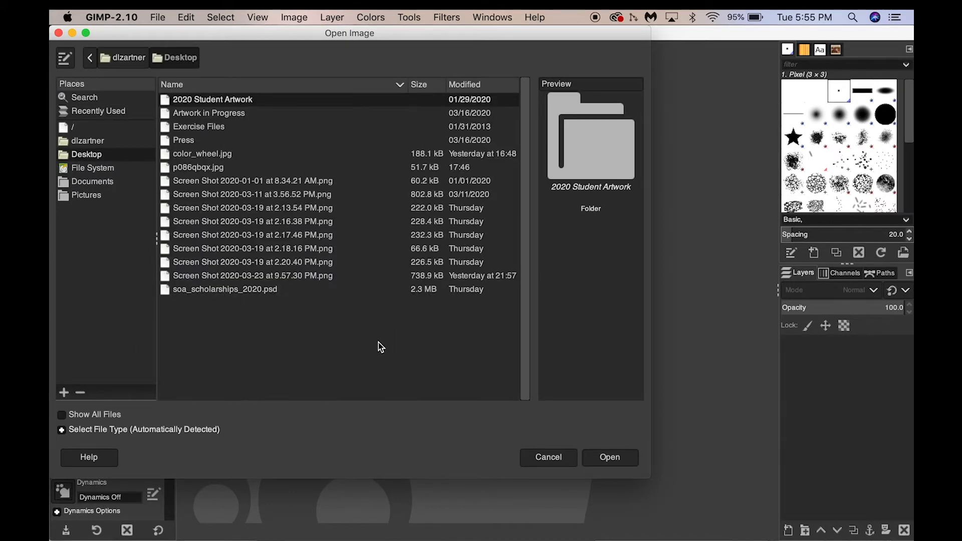
{"action": "left_click", "coordinate": [206, 169]}
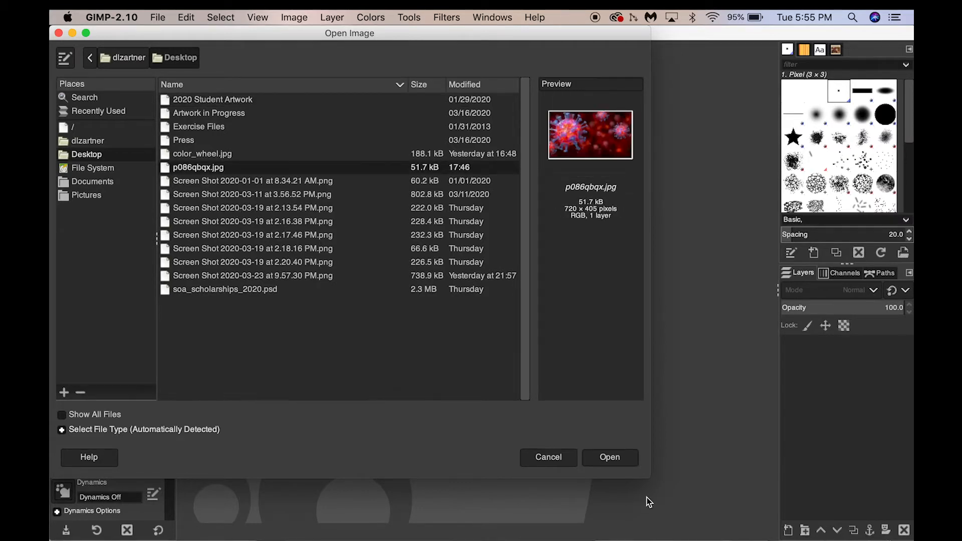
{"action": "left_click", "coordinate": [608, 458]}
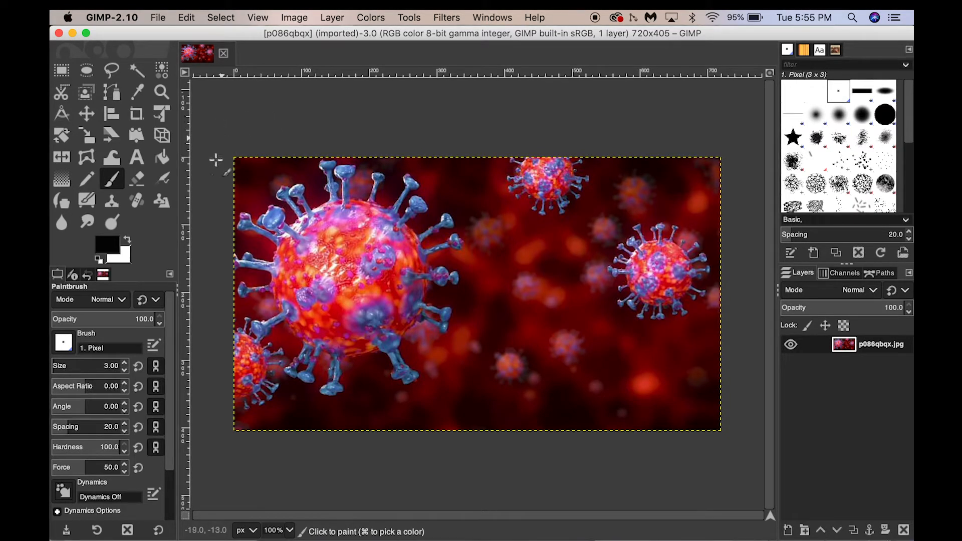
- Crop the image to its left part around the large virus, about 343 × 404 px
{"action": "left_click", "coordinate": [61, 70]}
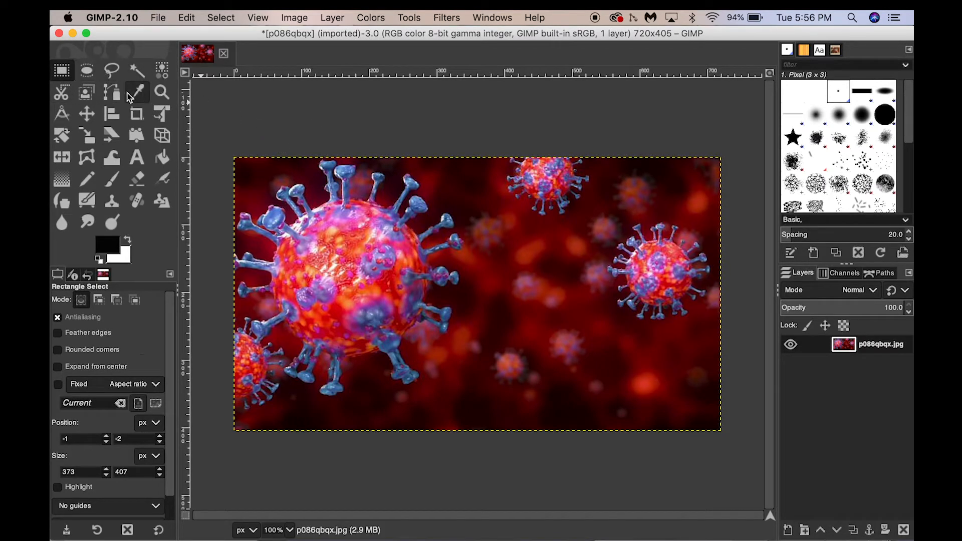
{"action": "left_click", "coordinate": [137, 116]}
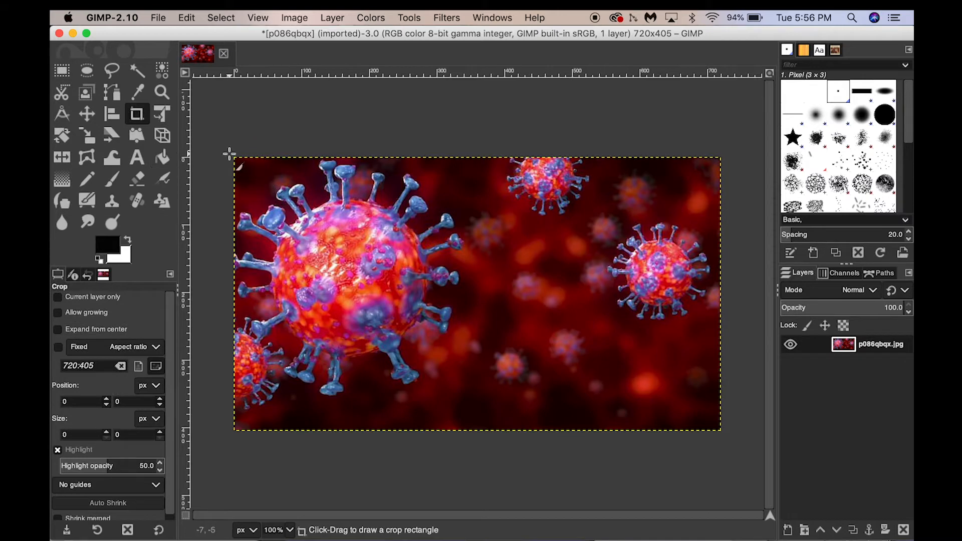
{"action": "left_click_drag", "start_coordinate": [234, 158], "coordinate": [466, 430]}
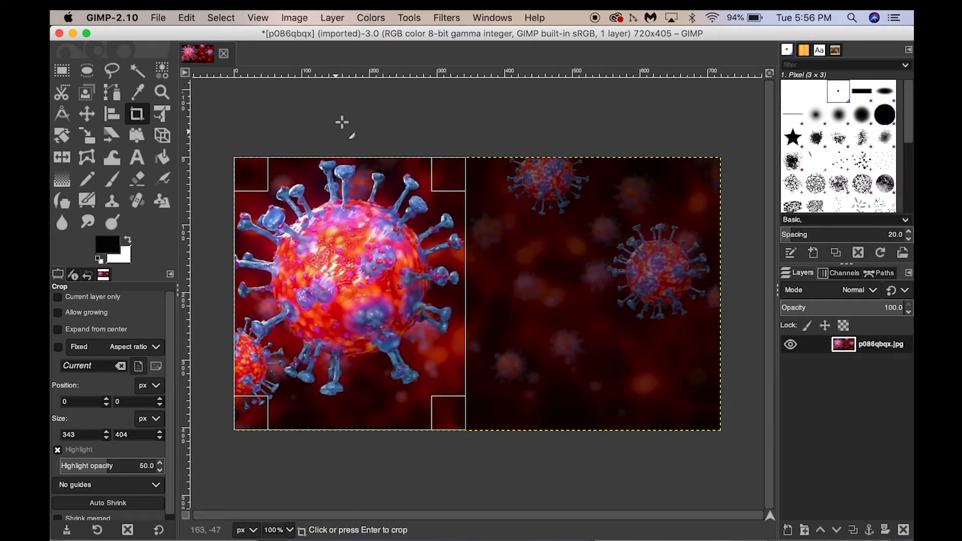
{"action": "key", "text": "Return"}
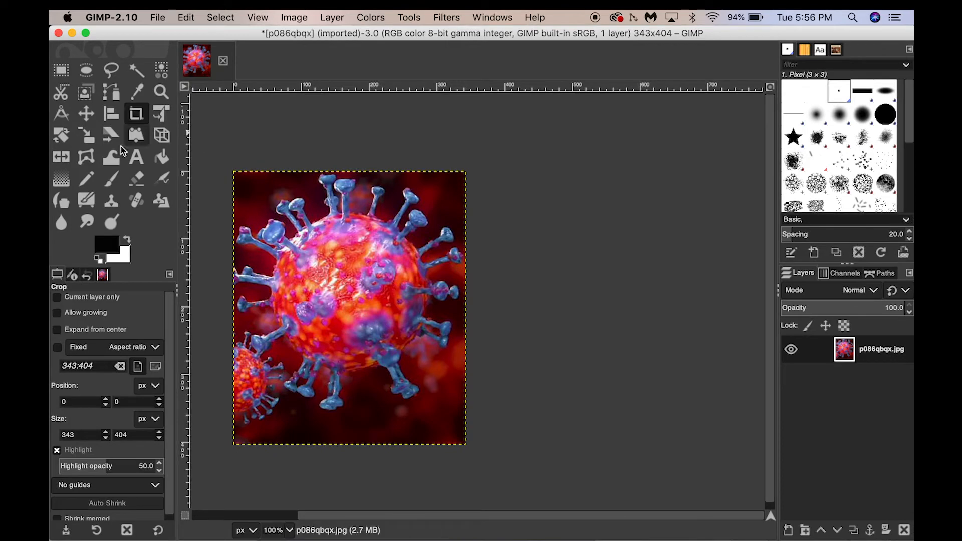
- Add a new transparent layer named base drawing above the cropped photo
{"action": "left_click", "coordinate": [258, 17]}
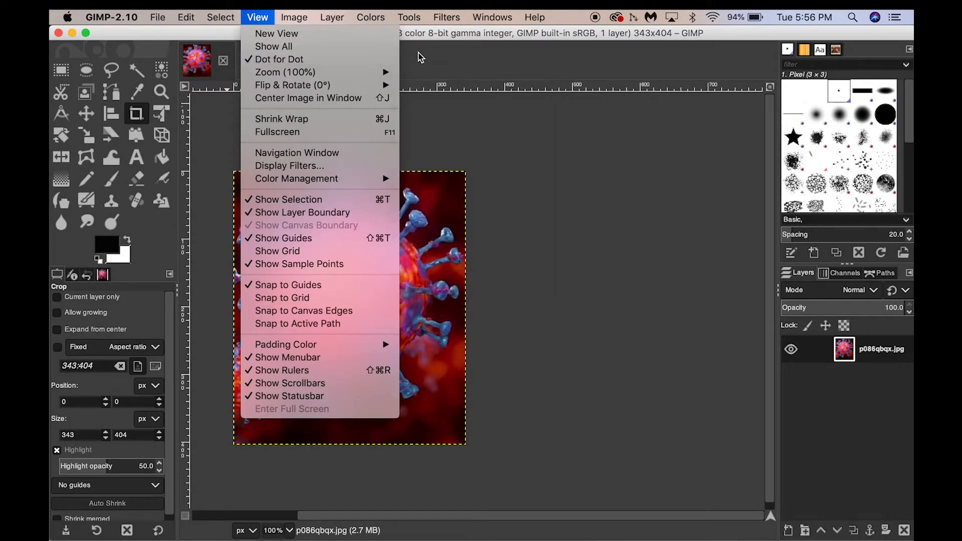
{"action": "mouse_move", "coordinate": [363, 77]}
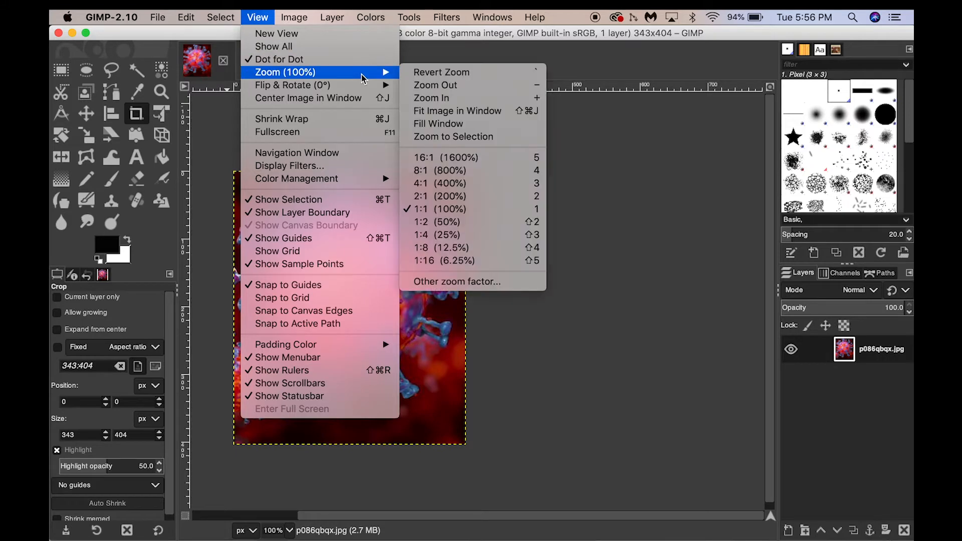
{"action": "left_click", "coordinate": [419, 99]}
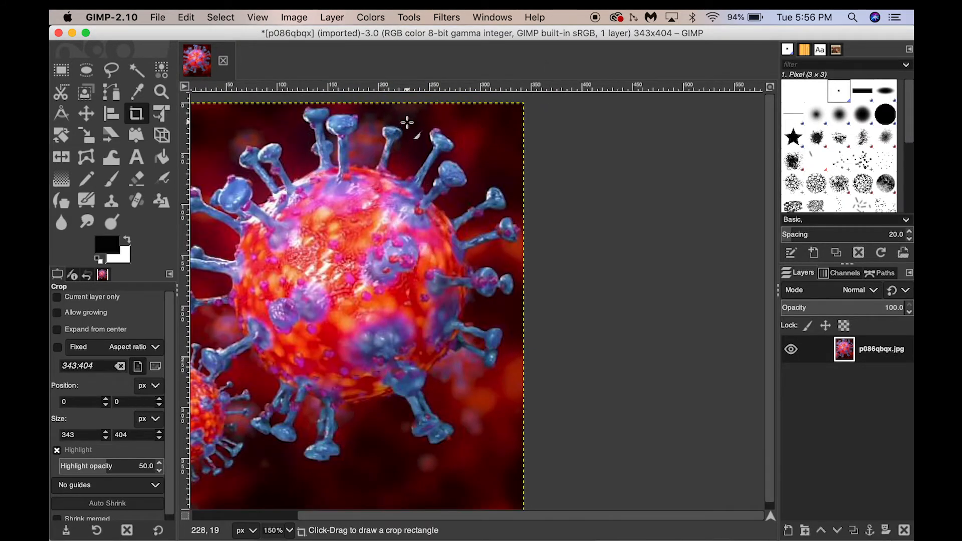
{"action": "key", "text": "minus"}
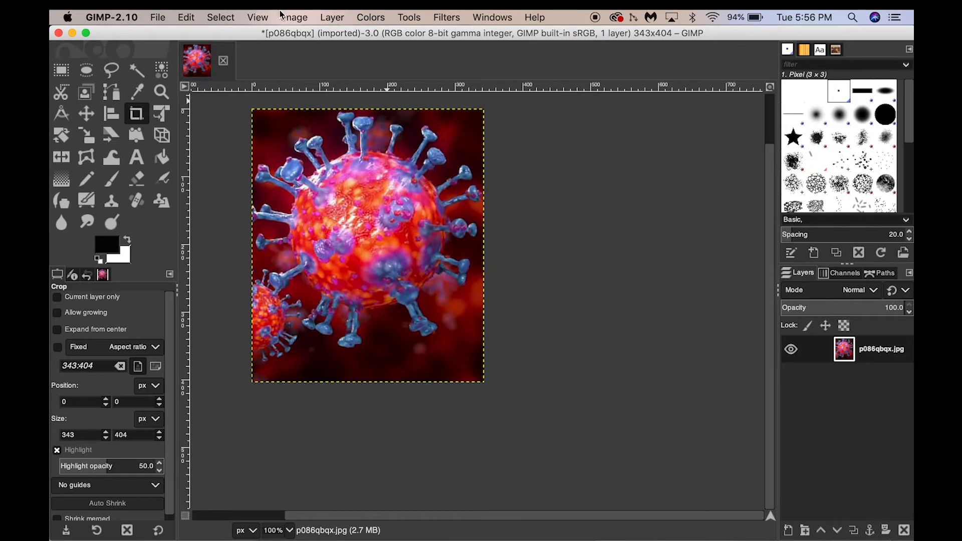
{"action": "left_click", "coordinate": [261, 17]}
{"action": "mouse_move", "coordinate": [300, 73]}
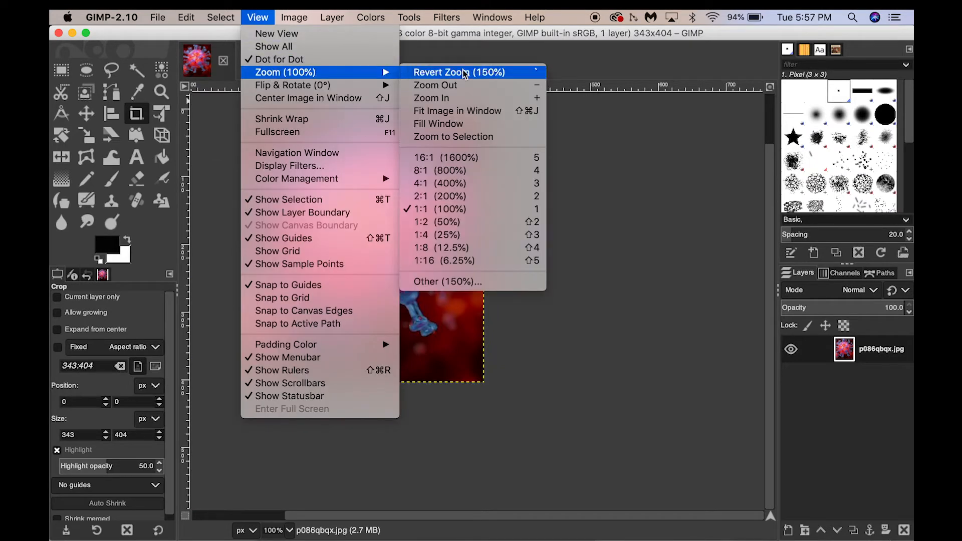
{"action": "left_click", "coordinate": [421, 98]}
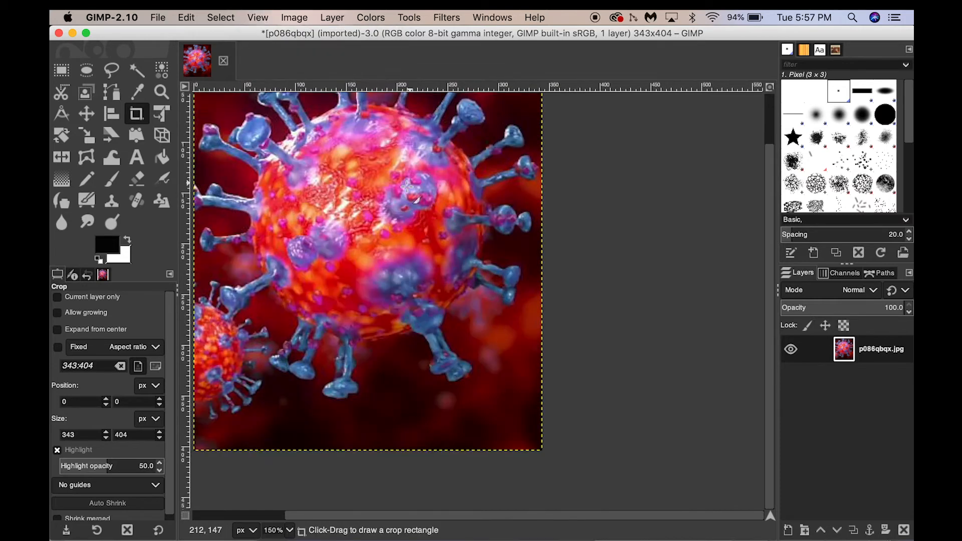
{"action": "scroll", "coordinate": [414, 171], "scroll_direction": "up", "scroll_amount": 2}
{"action": "left_click", "coordinate": [422, 183]}
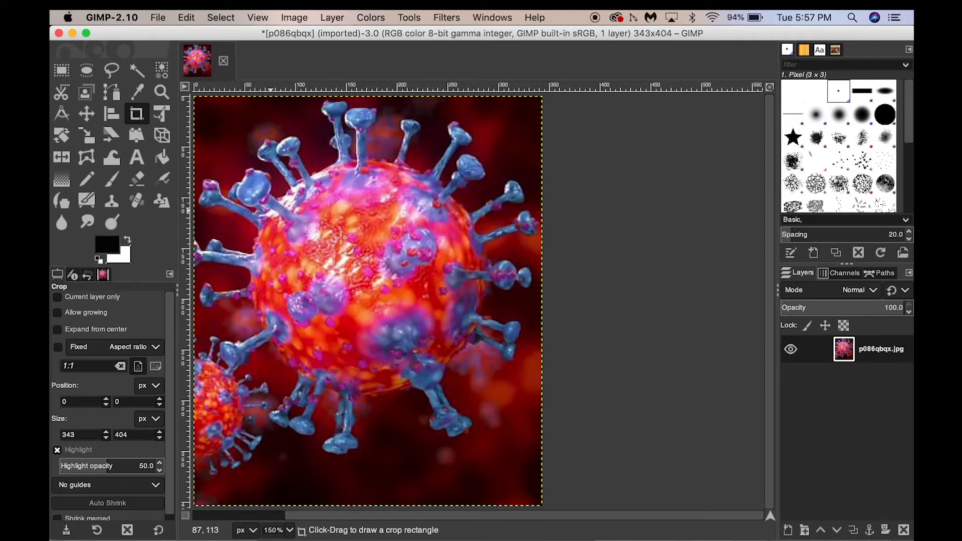
{"action": "left_click", "coordinate": [479, 274]}
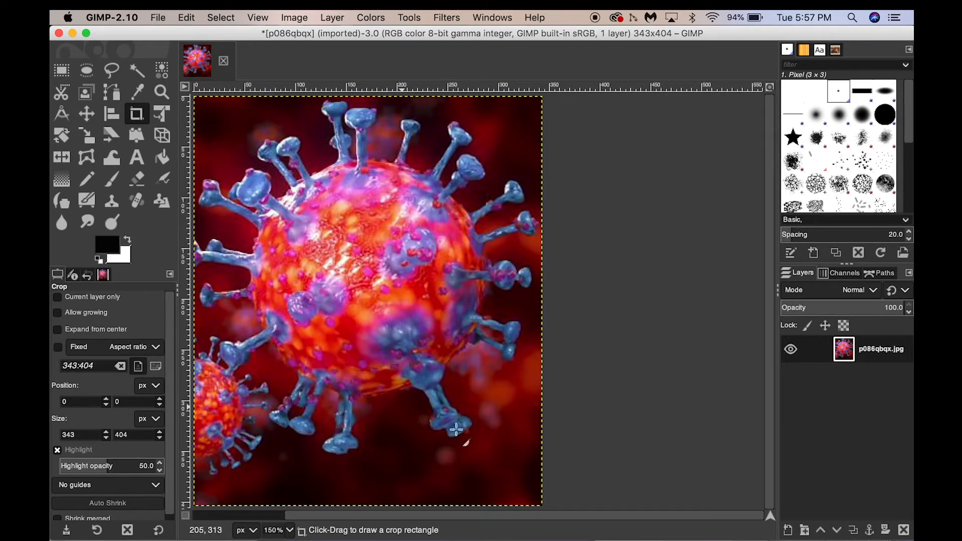
{"action": "left_click_drag", "start_coordinate": [453, 515], "coordinate": [396, 525]}
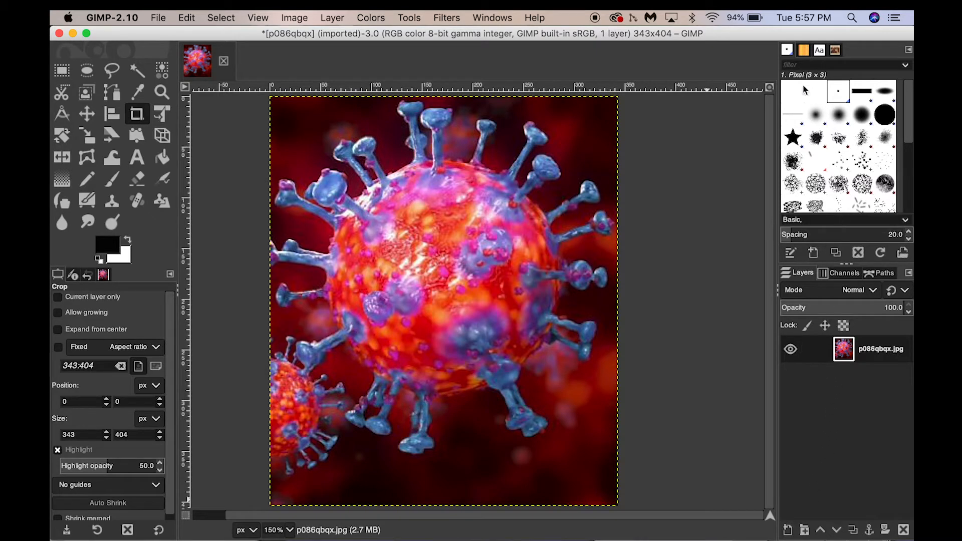
{"action": "left_click", "coordinate": [788, 531]}
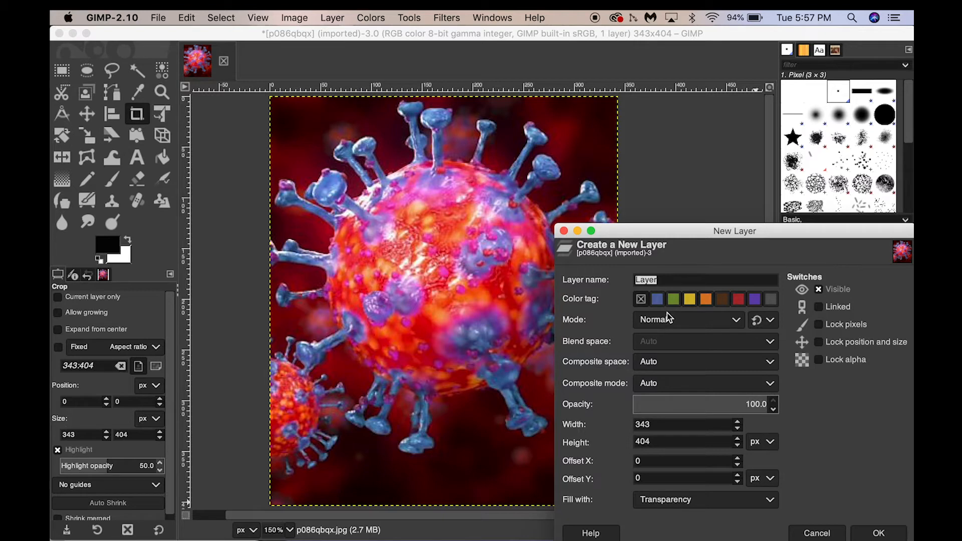
{"action": "type", "text": "base drawing"}
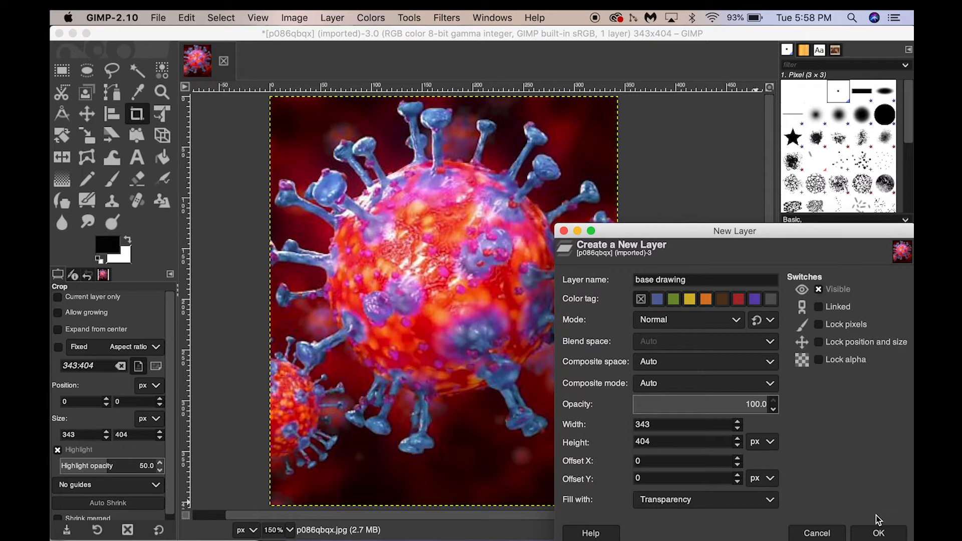
{"action": "left_click", "coordinate": [880, 533]}
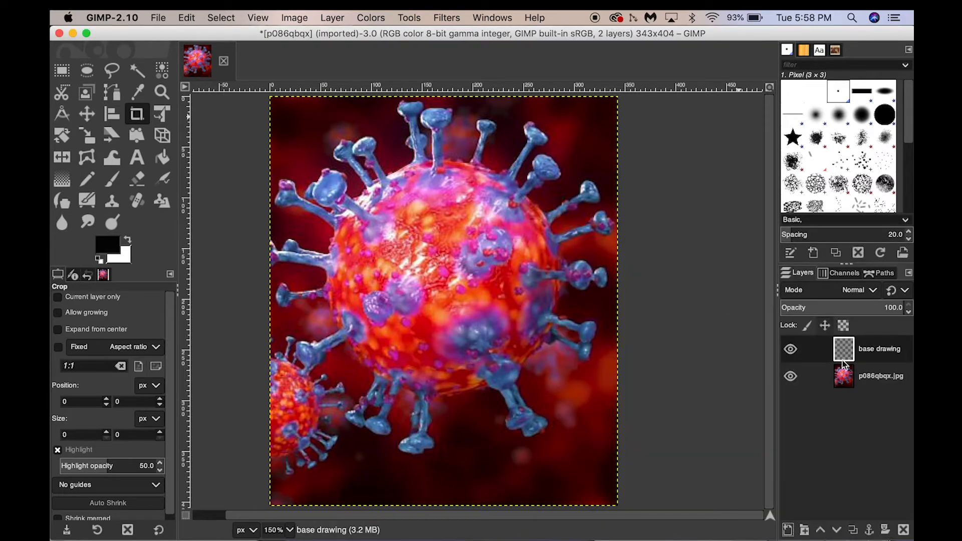
- Toggle the visibility of the base drawing and photo layers off and back on
{"action": "left_click", "coordinate": [792, 351]}
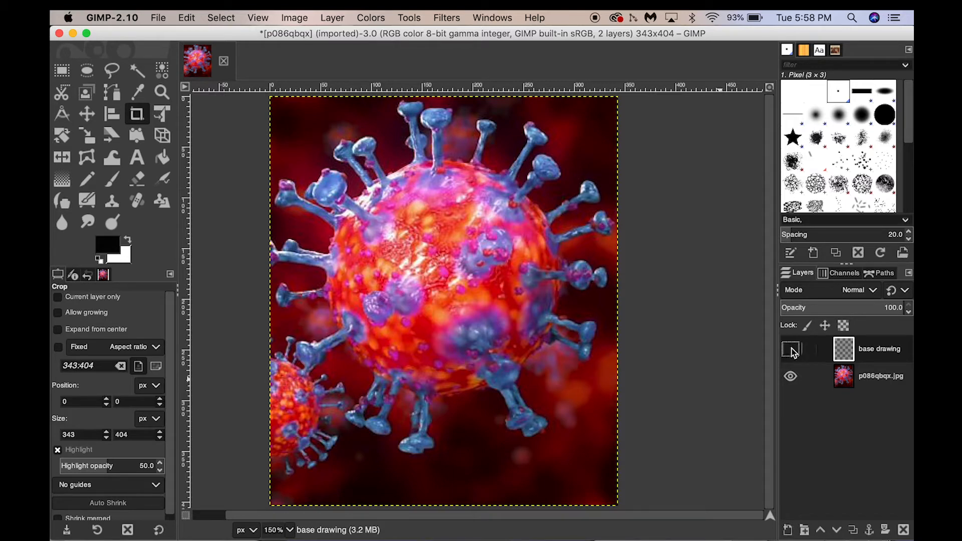
{"action": "left_click", "coordinate": [790, 350]}
{"action": "left_click", "coordinate": [792, 351]}
{"action": "left_click", "coordinate": [791, 377]}
{"action": "left_click", "coordinate": [791, 377]}
{"action": "left_click", "coordinate": [791, 379]}
{"action": "left_click", "coordinate": [792, 378]}
{"action": "left_click", "coordinate": [791, 379]}
{"action": "left_click", "coordinate": [791, 380]}
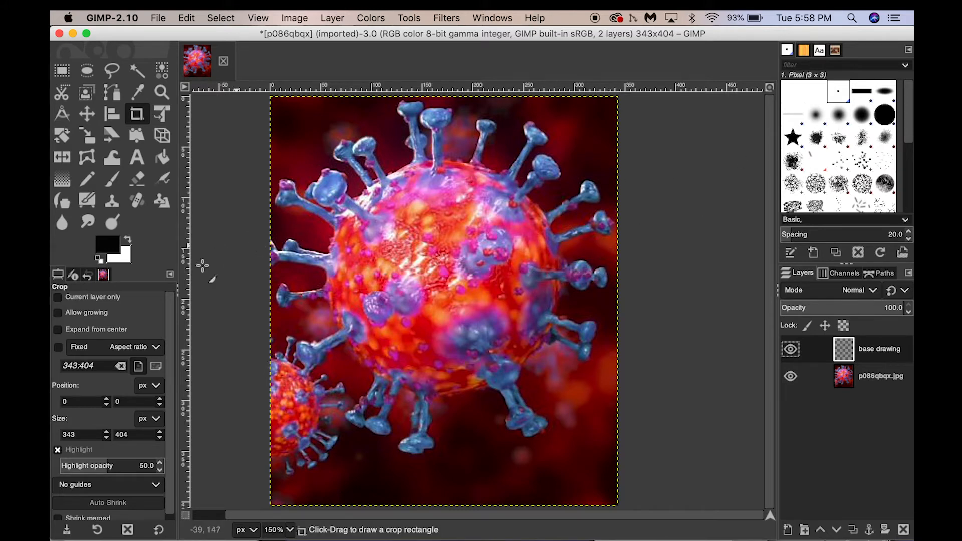
- With the Paintbrush at size 5, trace outlines of three spikes on the base drawing layer
{"action": "left_click", "coordinate": [111, 179]}
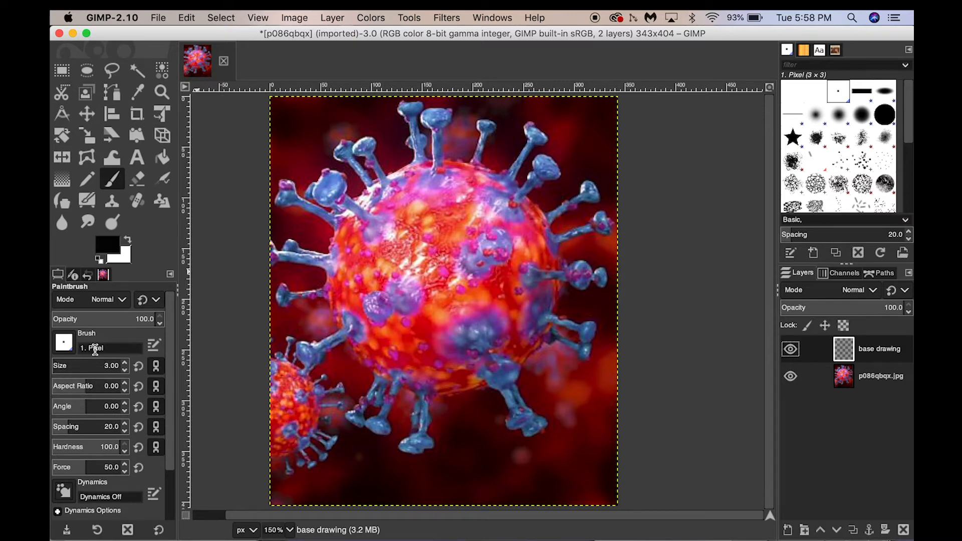
{"action": "left_click", "coordinate": [126, 362]}
{"action": "left_click", "coordinate": [126, 362]}
{"action": "left_click", "coordinate": [126, 363]}
{"action": "left_click", "coordinate": [126, 362]}
{"action": "left_click_drag", "start_coordinate": [402, 284], "coordinate": [381, 297]}
{"action": "key", "text": "ctrl+z"}
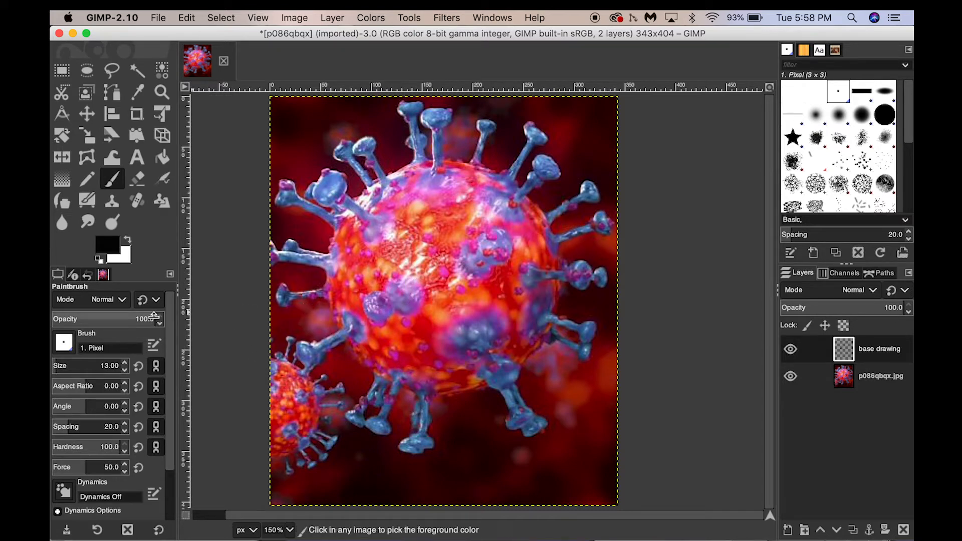
{"action": "left_click", "coordinate": [124, 369]}
{"action": "left_click", "coordinate": [124, 369]}
{"action": "left_click", "coordinate": [124, 369]}
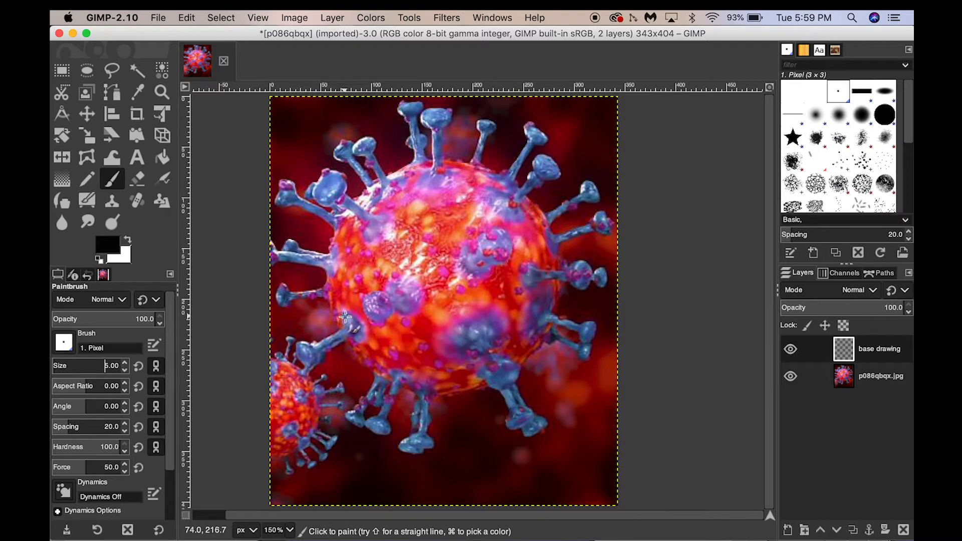
{"action": "mouse_move", "coordinate": [345, 315]}
{"action": "left_mouse_down"}
{"action": "mouse_move", "coordinate": [314, 342]}
{"action": "mouse_move", "coordinate": [351, 336]}
{"action": "mouse_move", "coordinate": [318, 346]}
{"action": "left_mouse_up"}
{"action": "mouse_move", "coordinate": [376, 311]}
{"action": "left_mouse_down"}
{"action": "mouse_move", "coordinate": [396, 324]}
{"action": "mouse_move", "coordinate": [368, 304]}
{"action": "mouse_move", "coordinate": [389, 320]}
{"action": "mouse_move", "coordinate": [398, 295]}
{"action": "mouse_move", "coordinate": [415, 316]}
{"action": "mouse_move", "coordinate": [396, 312]}
{"action": "mouse_move", "coordinate": [408, 293]}
{"action": "left_mouse_up"}
{"action": "mouse_move", "coordinate": [489, 364]}
{"action": "left_mouse_down"}
{"action": "mouse_move", "coordinate": [496, 389]}
{"action": "mouse_move", "coordinate": [512, 369]}
{"action": "mouse_move", "coordinate": [508, 391]}
{"action": "mouse_move", "coordinate": [499, 343]}
{"action": "left_mouse_up"}
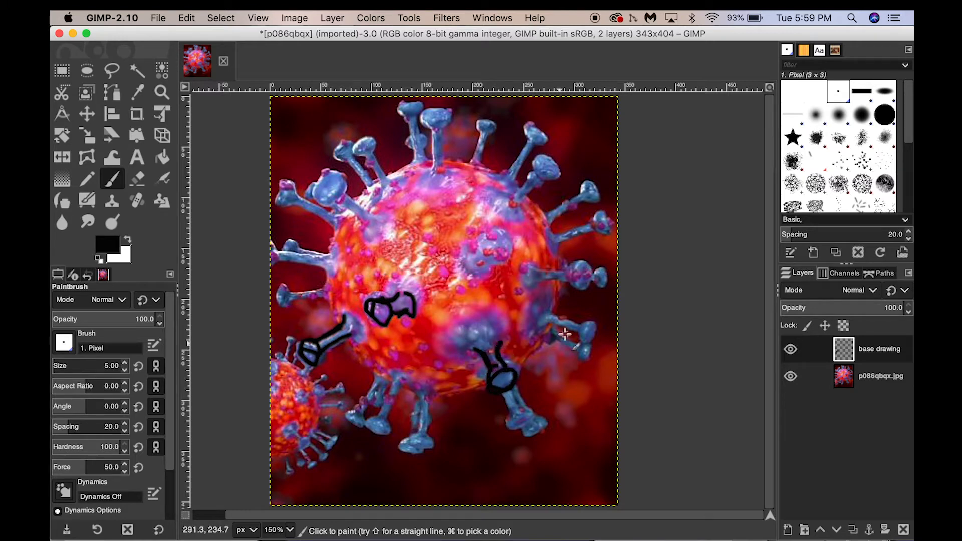
- Trace the spikes along the virus's right side with black brush strokes
{"action": "mouse_move", "coordinate": [563, 333]}
{"action": "left_mouse_down"}
{"action": "mouse_move", "coordinate": [587, 327]}
{"action": "mouse_move", "coordinate": [591, 340]}
{"action": "mouse_move", "coordinate": [561, 315]}
{"action": "mouse_move", "coordinate": [573, 334]}
{"action": "mouse_move", "coordinate": [550, 331]}
{"action": "left_mouse_up"}
{"action": "mouse_move", "coordinate": [582, 266]}
{"action": "left_mouse_down"}
{"action": "mouse_move", "coordinate": [595, 293]}
{"action": "mouse_move", "coordinate": [586, 279]}
{"action": "mouse_move", "coordinate": [533, 275]}
{"action": "left_mouse_up"}
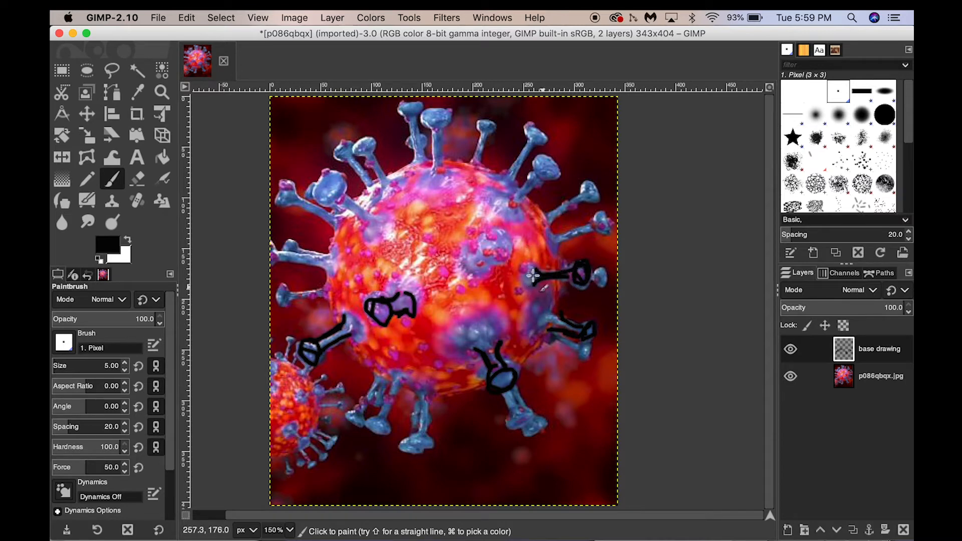
{"action": "mouse_move", "coordinate": [591, 217]}
{"action": "left_mouse_down"}
{"action": "mouse_move", "coordinate": [605, 236]}
{"action": "mouse_move", "coordinate": [601, 213]}
{"action": "mouse_move", "coordinate": [601, 225]}
{"action": "mouse_move", "coordinate": [551, 239]}
{"action": "mouse_move", "coordinate": [593, 231]}
{"action": "mouse_move", "coordinate": [553, 247]}
{"action": "mouse_move", "coordinate": [582, 232]}
{"action": "mouse_move", "coordinate": [539, 243]}
{"action": "left_mouse_up"}
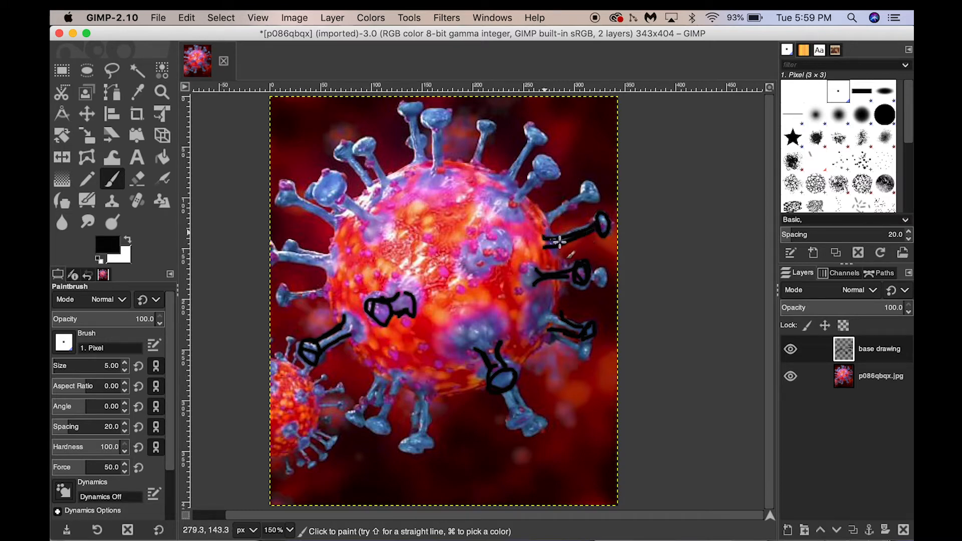
{"action": "mouse_move", "coordinate": [593, 190]}
{"action": "left_mouse_down"}
{"action": "mouse_move", "coordinate": [549, 216]}
{"action": "mouse_move", "coordinate": [571, 208]}
{"action": "mouse_move", "coordinate": [550, 227]}
{"action": "left_mouse_up"}
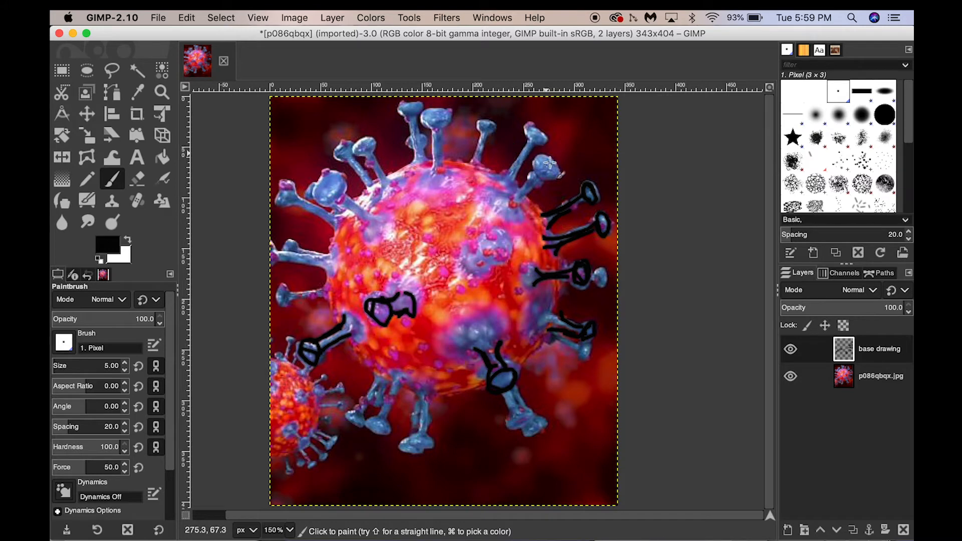
{"action": "mouse_move", "coordinate": [542, 161]}
{"action": "left_mouse_down"}
{"action": "mouse_move", "coordinate": [559, 178]}
{"action": "mouse_move", "coordinate": [548, 160]}
{"action": "mouse_move", "coordinate": [516, 201]}
{"action": "left_mouse_up"}
{"action": "mouse_move", "coordinate": [537, 135]}
{"action": "left_mouse_down"}
{"action": "mouse_move", "coordinate": [544, 129]}
{"action": "mouse_move", "coordinate": [514, 153]}
{"action": "mouse_move", "coordinate": [508, 185]}
{"action": "left_mouse_up"}
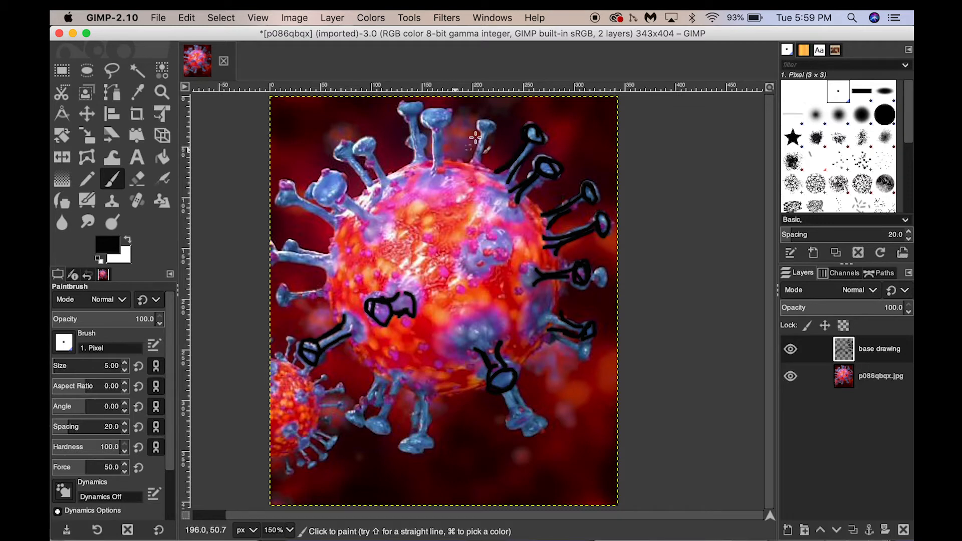
{"action": "mouse_move", "coordinate": [483, 131]}
{"action": "left_mouse_down"}
{"action": "mouse_move", "coordinate": [470, 171]}
{"action": "mouse_move", "coordinate": [481, 173]}
{"action": "mouse_move", "coordinate": [501, 135]}
{"action": "mouse_move", "coordinate": [474, 131]}
{"action": "left_mouse_up"}
- Trace the spikes along the top and upper left of the virus
{"action": "key", "text": "shift+c"}
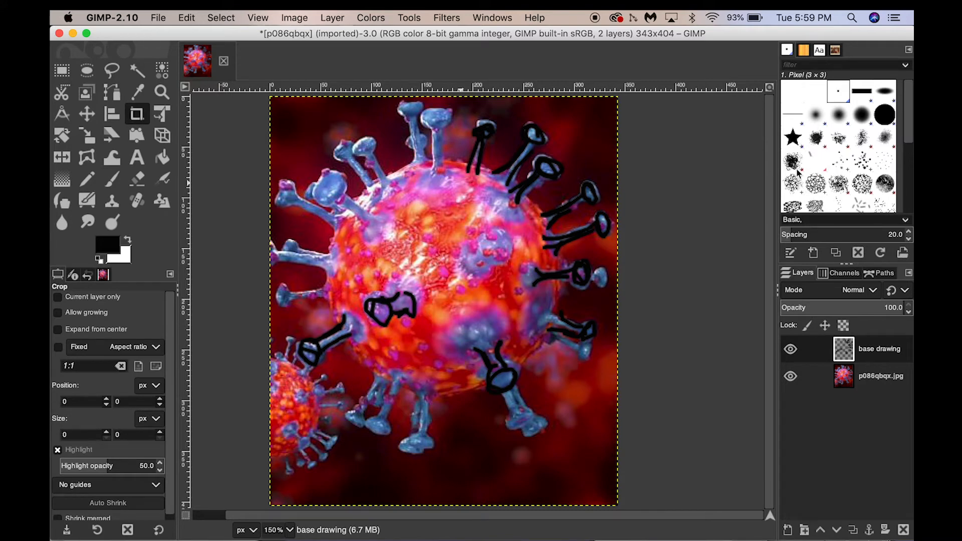
{"action": "key", "text": "p"}
{"action": "mouse_move", "coordinate": [435, 123]}
{"action": "left_mouse_down"}
{"action": "mouse_move", "coordinate": [447, 112]}
{"action": "mouse_move", "coordinate": [441, 107]}
{"action": "mouse_move", "coordinate": [449, 117]}
{"action": "left_mouse_up"}
{"action": "mouse_move", "coordinate": [443, 125]}
{"action": "left_mouse_down"}
{"action": "mouse_move", "coordinate": [449, 165]}
{"action": "mouse_move", "coordinate": [441, 165]}
{"action": "left_mouse_up"}
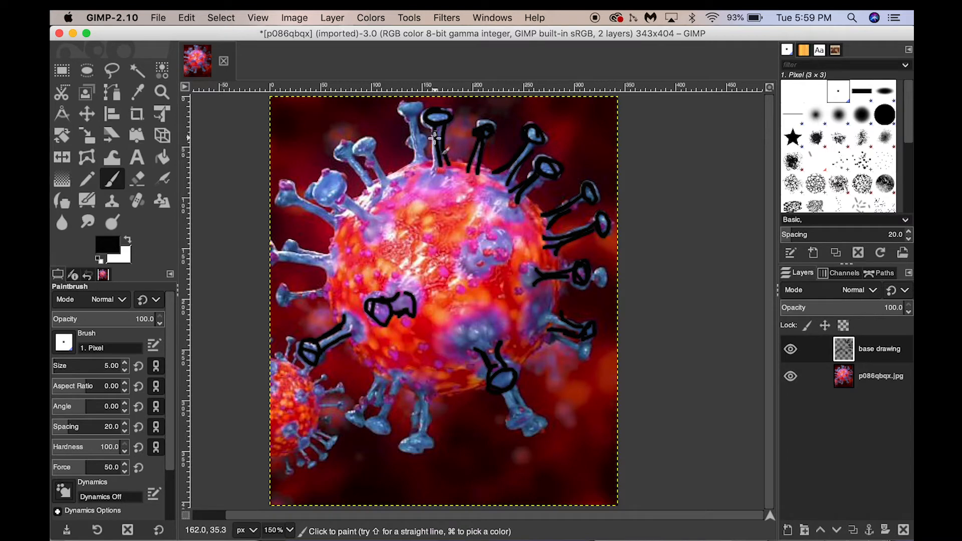
{"action": "mouse_move", "coordinate": [396, 100]}
{"action": "left_mouse_down"}
{"action": "mouse_move", "coordinate": [419, 107]}
{"action": "mouse_move", "coordinate": [404, 112]}
{"action": "mouse_move", "coordinate": [417, 138]}
{"action": "left_mouse_up"}
{"action": "mouse_move", "coordinate": [357, 141]}
{"action": "left_mouse_down"}
{"action": "mouse_move", "coordinate": [387, 190]}
{"action": "mouse_move", "coordinate": [374, 152]}
{"action": "mouse_move", "coordinate": [389, 185]}
{"action": "mouse_move", "coordinate": [352, 142]}
{"action": "mouse_move", "coordinate": [326, 178]}
{"action": "mouse_move", "coordinate": [338, 184]}
{"action": "mouse_move", "coordinate": [326, 171]}
{"action": "mouse_move", "coordinate": [345, 175]}
{"action": "mouse_move", "coordinate": [338, 184]}
{"action": "mouse_move", "coordinate": [368, 210]}
{"action": "mouse_move", "coordinate": [289, 196]}
{"action": "left_mouse_up"}
{"action": "mouse_move", "coordinate": [297, 198]}
{"action": "left_mouse_down"}
{"action": "mouse_move", "coordinate": [334, 222]}
{"action": "mouse_move", "coordinate": [290, 200]}
{"action": "left_mouse_up"}
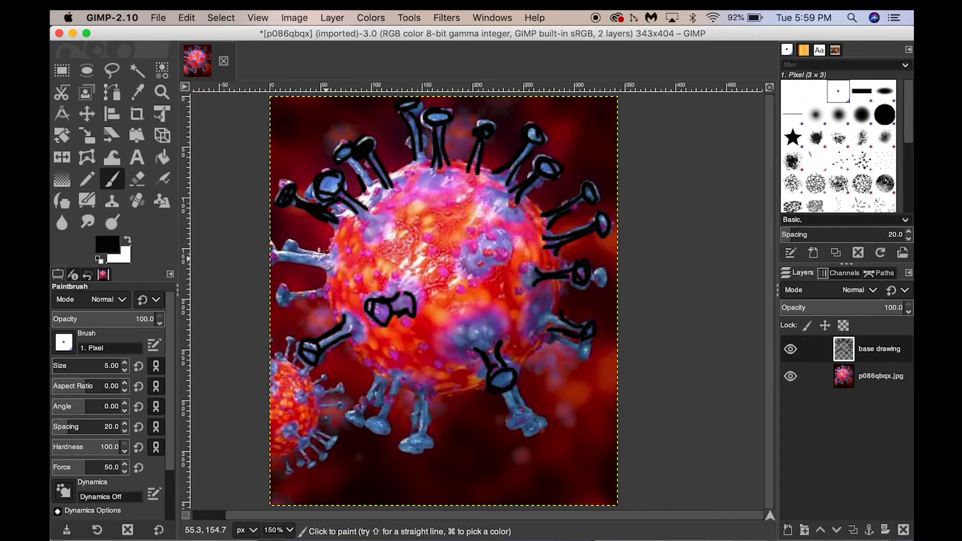
- Trace the remaining spikes on the left and bottom of the virus
{"action": "mouse_move", "coordinate": [321, 254]}
{"action": "left_mouse_down"}
{"action": "mouse_move", "coordinate": [330, 266]}
{"action": "mouse_move", "coordinate": [276, 254]}
{"action": "mouse_move", "coordinate": [285, 244]}
{"action": "left_mouse_up"}
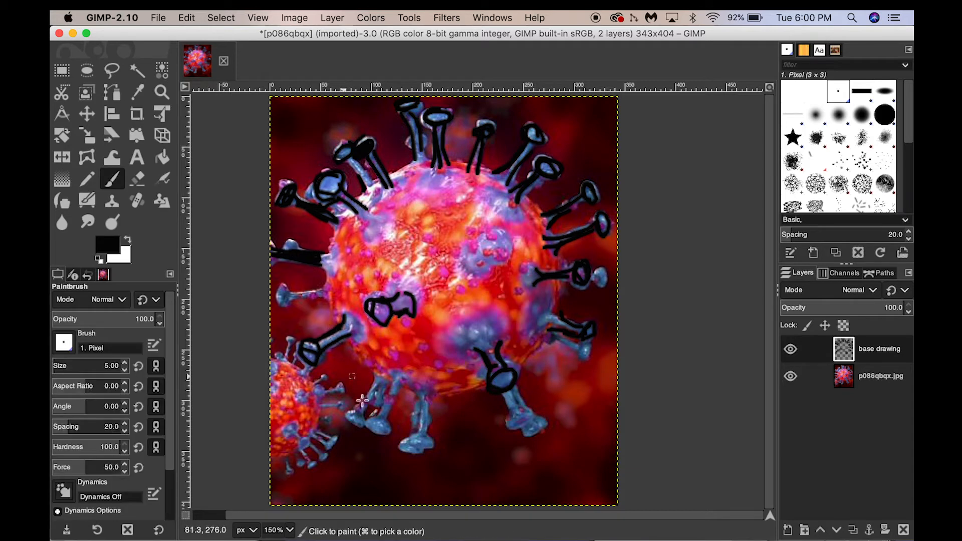
{"action": "mouse_move", "coordinate": [379, 383]}
{"action": "left_mouse_down"}
{"action": "mouse_move", "coordinate": [350, 417]}
{"action": "mouse_move", "coordinate": [372, 424]}
{"action": "mouse_move", "coordinate": [395, 384]}
{"action": "mouse_move", "coordinate": [386, 426]}
{"action": "mouse_move", "coordinate": [365, 429]}
{"action": "mouse_move", "coordinate": [375, 414]}
{"action": "mouse_move", "coordinate": [419, 405]}
{"action": "mouse_move", "coordinate": [429, 407]}
{"action": "mouse_move", "coordinate": [426, 448]}
{"action": "left_mouse_up"}
{"action": "mouse_move", "coordinate": [510, 400]}
{"action": "left_mouse_down"}
{"action": "mouse_move", "coordinate": [539, 432]}
{"action": "mouse_move", "coordinate": [520, 400]}
{"action": "left_mouse_up"}
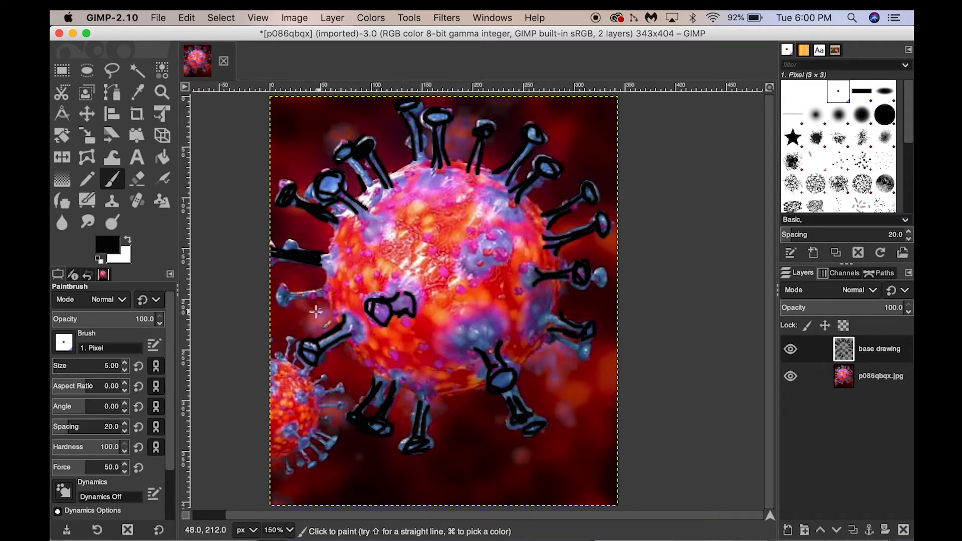
{"action": "mouse_move", "coordinate": [313, 291]}
{"action": "left_mouse_down"}
{"action": "mouse_move", "coordinate": [288, 303]}
{"action": "mouse_move", "coordinate": [281, 294]}
{"action": "left_mouse_up"}
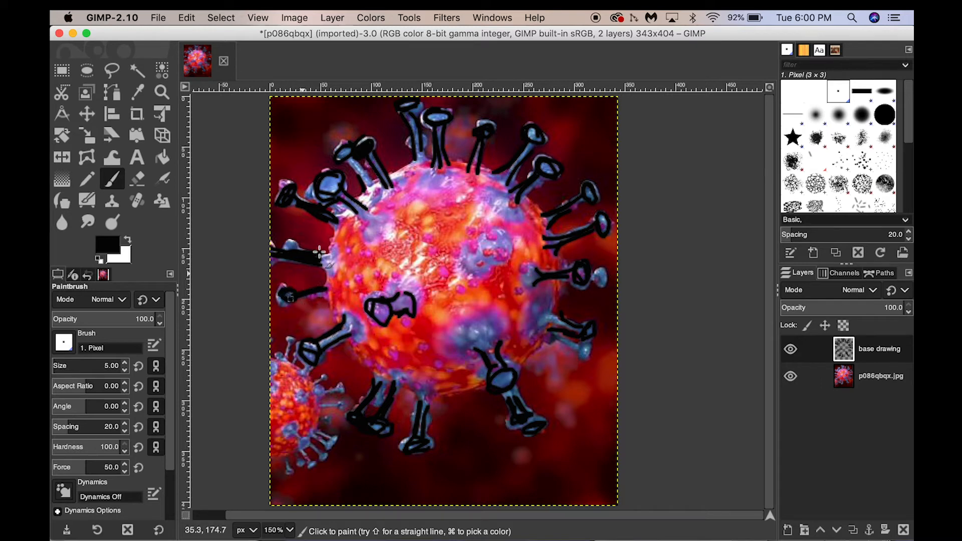
- Outline the virus's round body with long curved strokes
{"action": "mouse_move", "coordinate": [348, 214]}
{"action": "left_mouse_down"}
{"action": "mouse_move", "coordinate": [341, 301]}
{"action": "mouse_move", "coordinate": [376, 341]}
{"action": "mouse_move", "coordinate": [350, 331]}
{"action": "mouse_move", "coordinate": [502, 351]}
{"action": "left_mouse_up"}
{"action": "mouse_move", "coordinate": [536, 296]}
{"action": "left_mouse_down"}
{"action": "mouse_move", "coordinate": [477, 379]}
{"action": "mouse_move", "coordinate": [447, 366]}
{"action": "mouse_move", "coordinate": [422, 382]}
{"action": "mouse_move", "coordinate": [367, 297]}
{"action": "mouse_move", "coordinate": [384, 358]}
{"action": "left_mouse_up"}
{"action": "mouse_move", "coordinate": [496, 249]}
{"action": "left_mouse_down"}
{"action": "mouse_move", "coordinate": [522, 236]}
{"action": "mouse_move", "coordinate": [454, 185]}
{"action": "mouse_move", "coordinate": [396, 193]}
{"action": "mouse_move", "coordinate": [369, 209]}
{"action": "mouse_move", "coordinate": [355, 275]}
{"action": "left_mouse_up"}
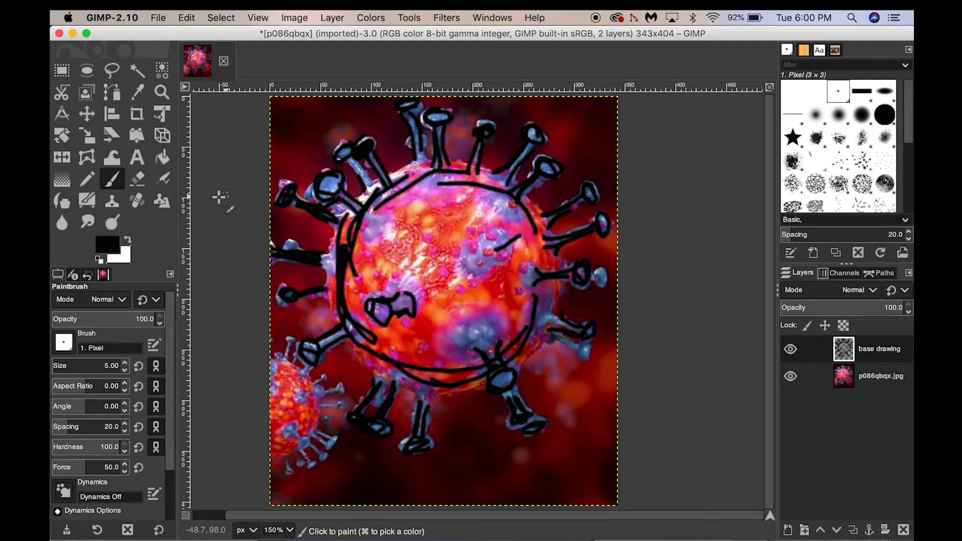
- Erase a short stretch of the body outline with the Eraser
{"action": "left_click", "coordinate": [138, 178]}
{"action": "left_click_drag", "start_coordinate": [494, 250], "coordinate": [518, 239]}
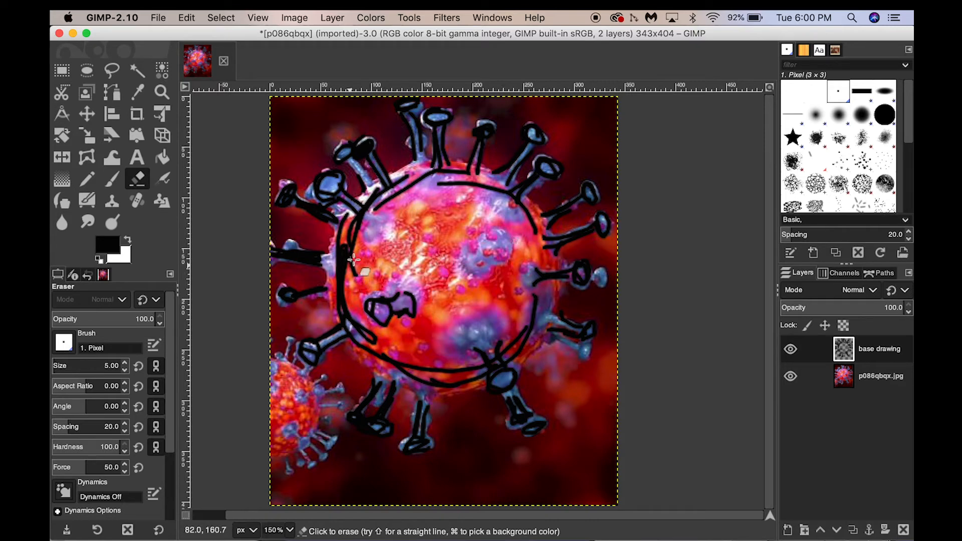
{"action": "left_click_drag", "start_coordinate": [353, 260], "coordinate": [353, 281]}
{"action": "key", "text": "shift+c"}
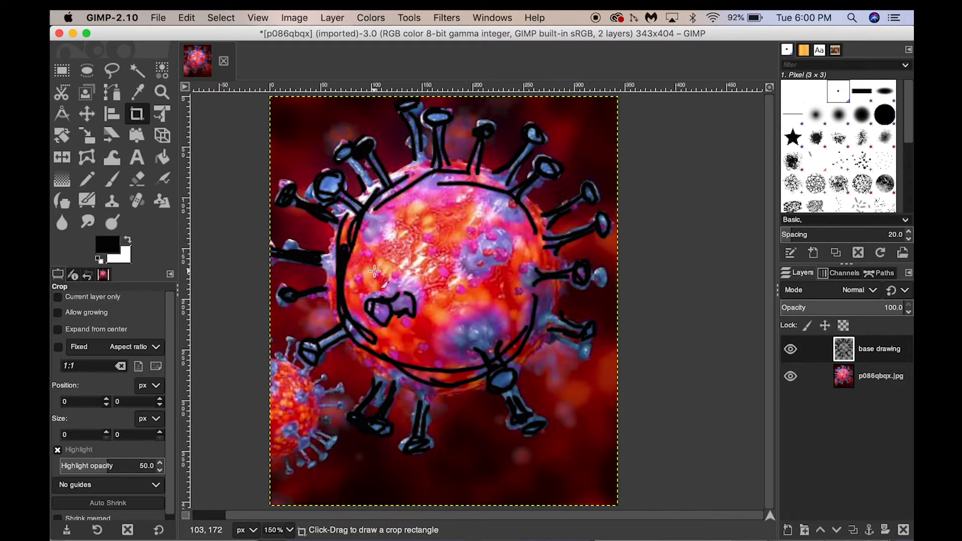
- Hide the photo layer to check the drawing, then show it again and select the photo layer
{"action": "left_click", "coordinate": [791, 377]}
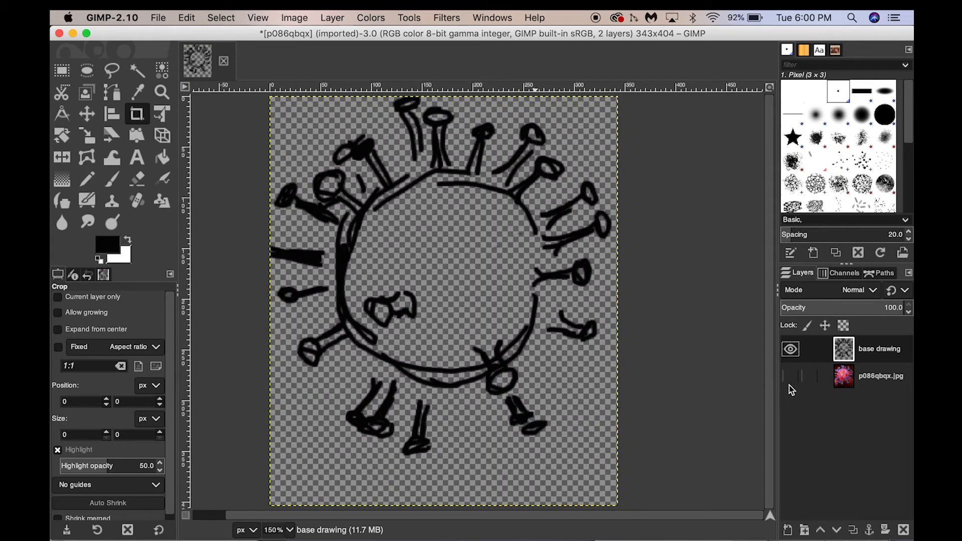
{"action": "left_click", "coordinate": [790, 383]}
{"action": "left_click", "coordinate": [791, 379]}
{"action": "left_click", "coordinate": [791, 379]}
{"action": "left_click", "coordinate": [874, 380]}
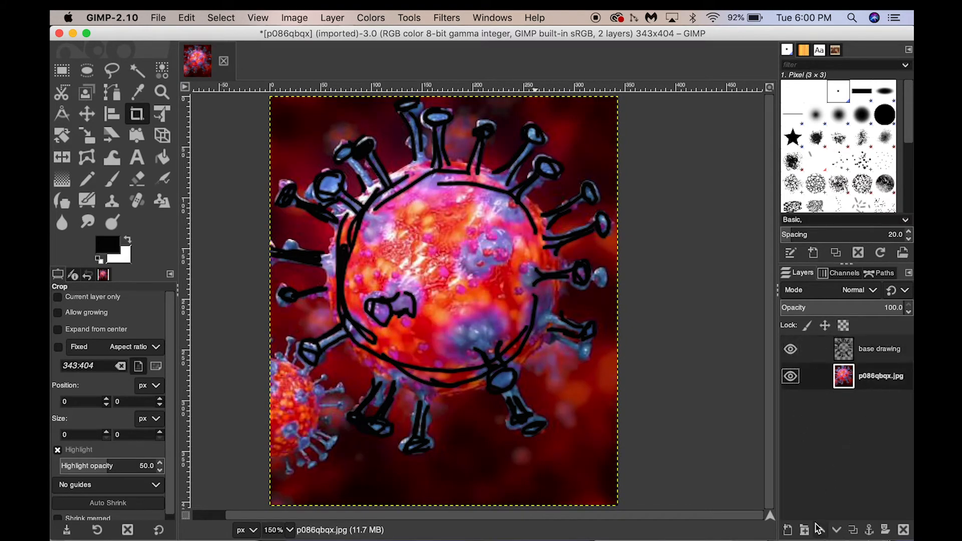
- Add a new transparent layer named background
{"action": "left_click", "coordinate": [790, 531]}
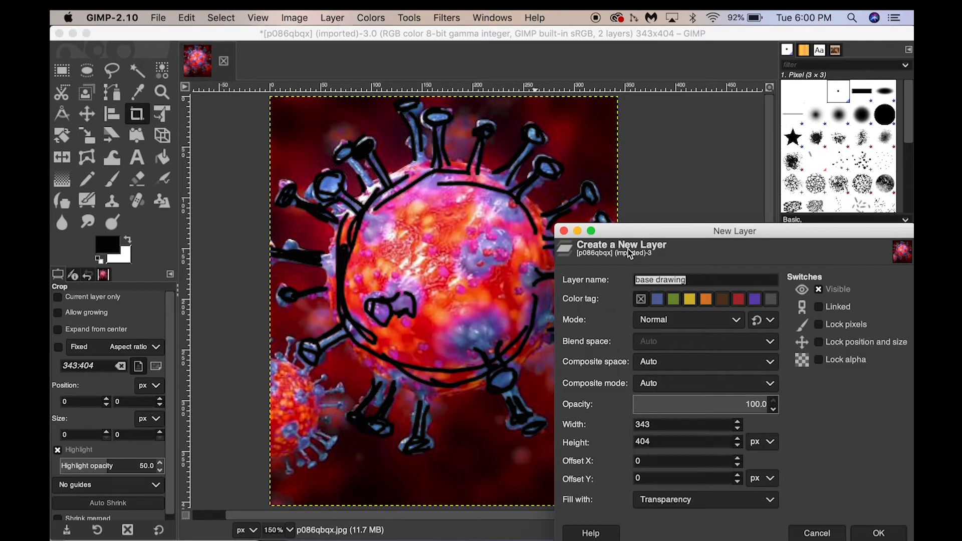
{"action": "type", "text": "background"}
{"action": "left_click", "coordinate": [866, 532]}
- Try filling the background layer with black using the Bucket Fill tool, then undo the fill
{"action": "key", "text": "shift+e"}
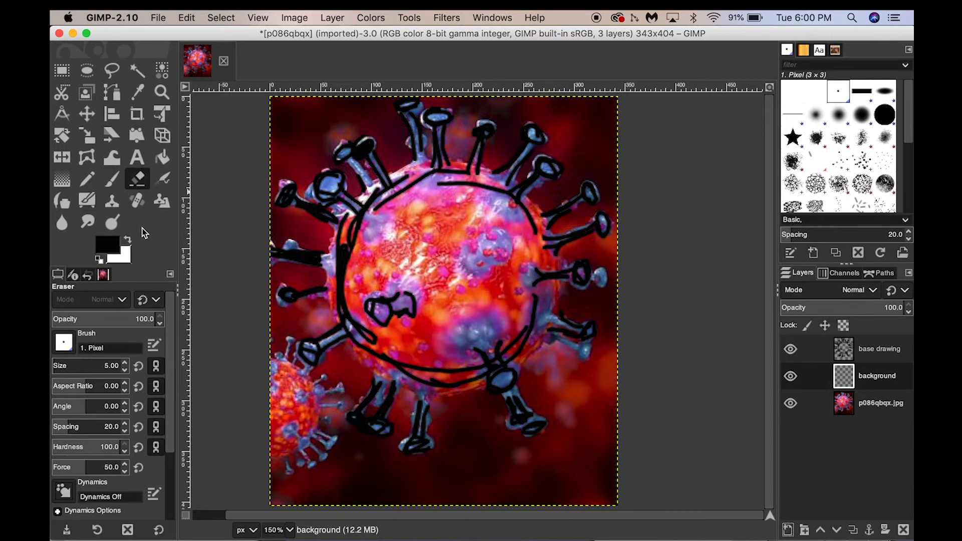
{"action": "key", "text": "k"}
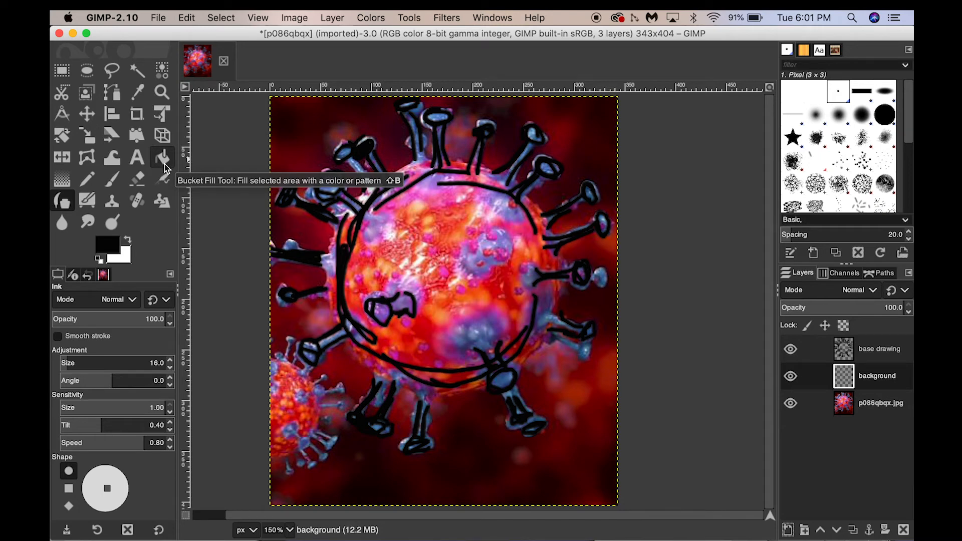
{"action": "left_click", "coordinate": [165, 164]}
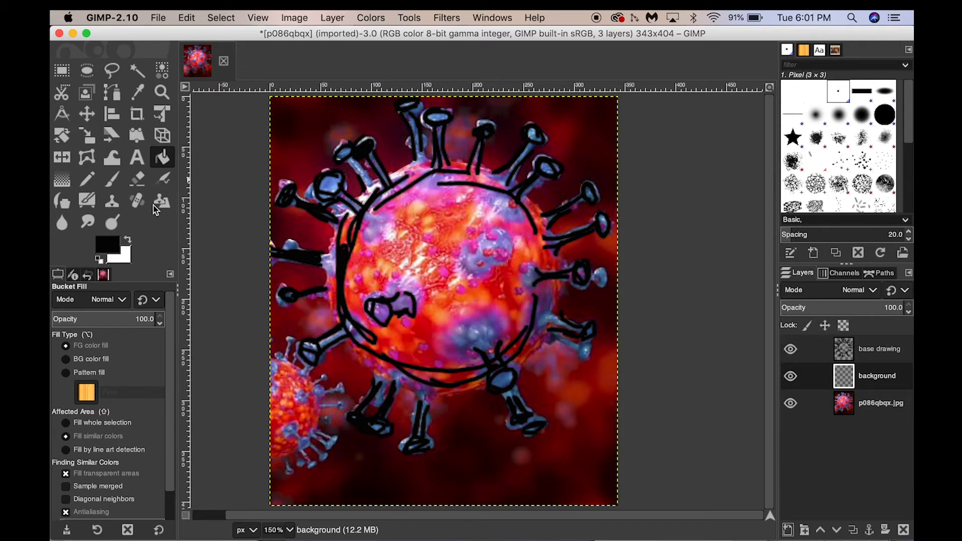
{"action": "left_click", "coordinate": [323, 129]}
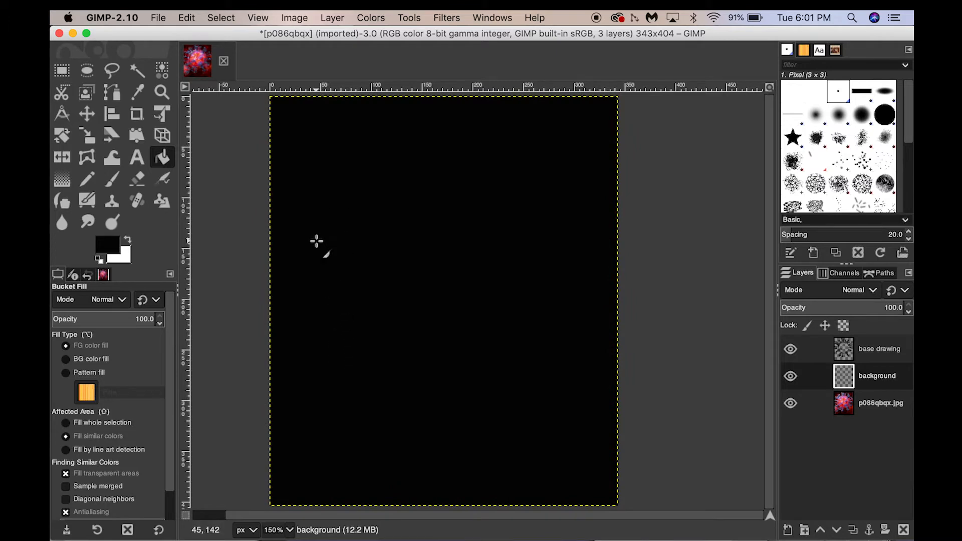
{"action": "key", "text": "shift+c"}
{"action": "key", "text": "ctrl+z"}
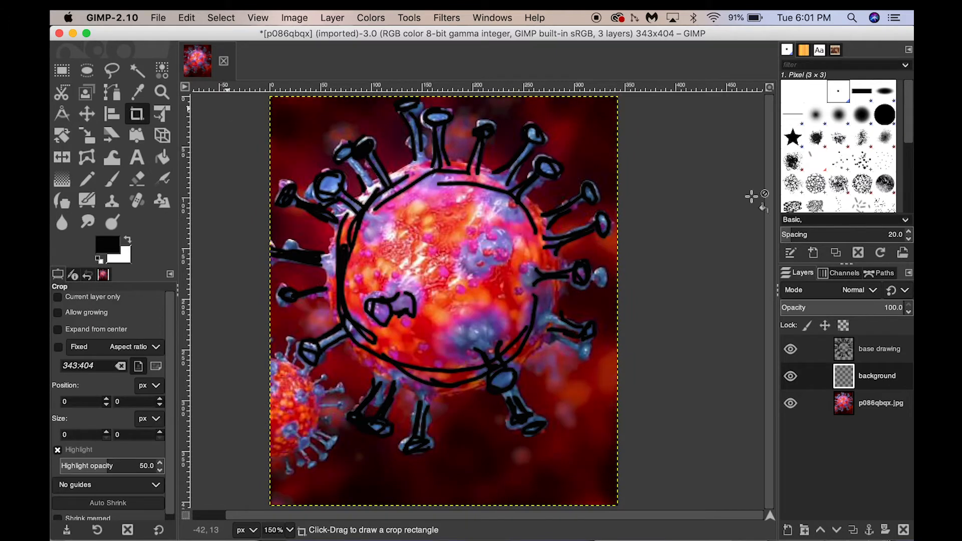
- Set the foreground colour to white (f9f4f4) and bucket-fill the background layer with it
{"action": "key", "text": "shift+b"}
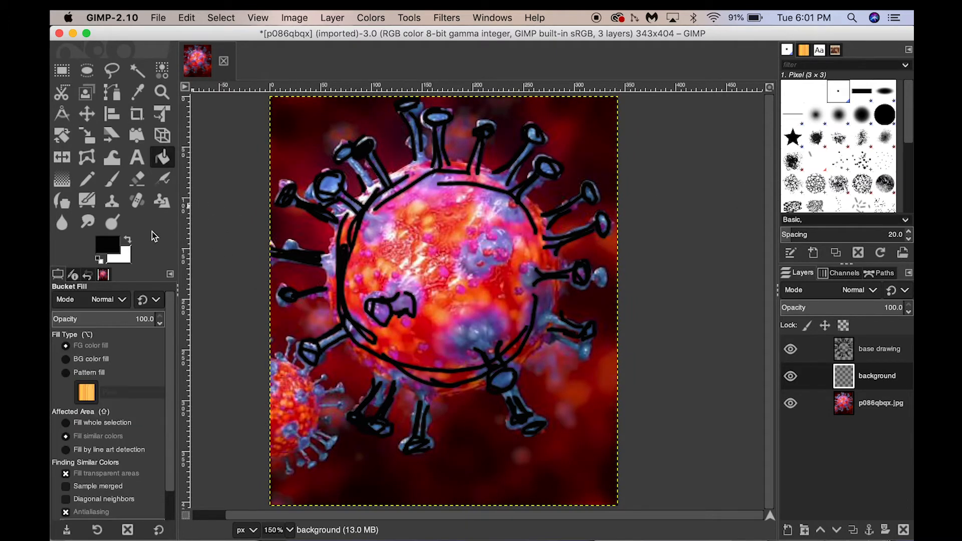
{"action": "left_click", "coordinate": [109, 247]}
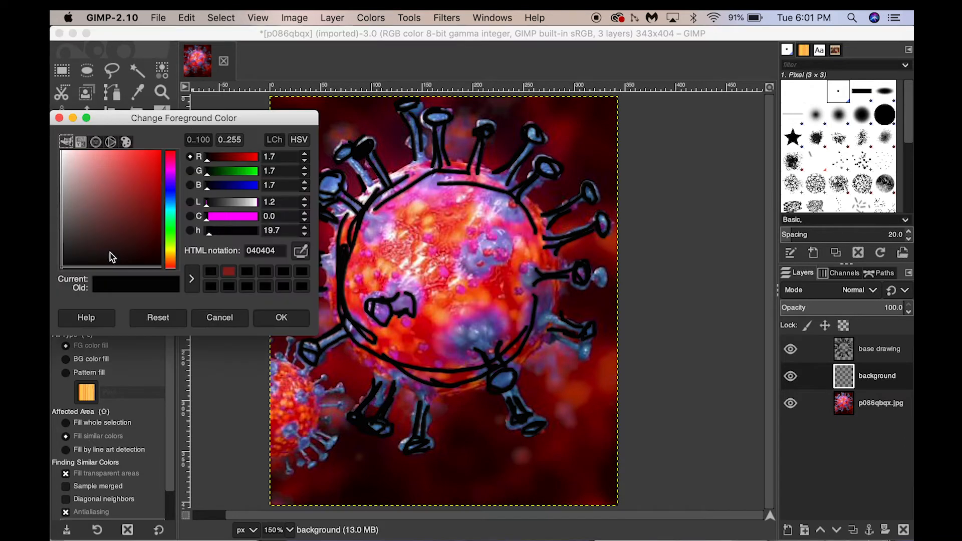
{"action": "left_click", "coordinate": [63, 157]}
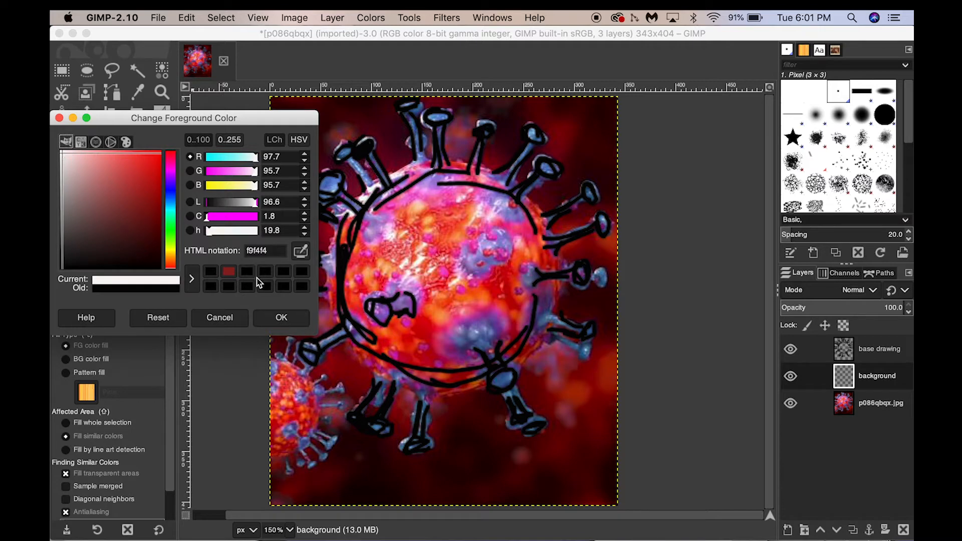
{"action": "left_click", "coordinate": [281, 318]}
{"action": "left_click", "coordinate": [319, 145]}
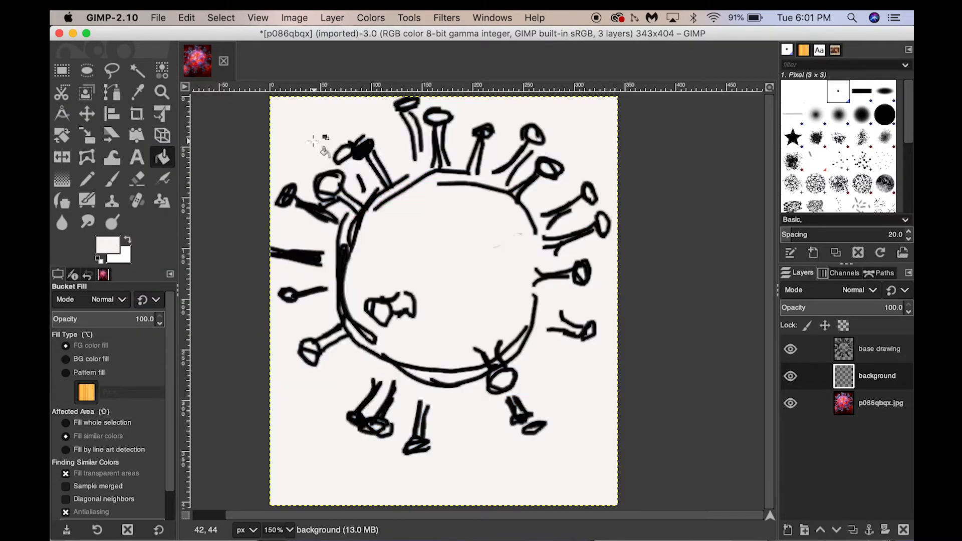
- Toggle the background layer's visibility repeatedly to compare the drawing with the photo, leaving it hidden
{"action": "left_click", "coordinate": [791, 377]}
{"action": "left_click", "coordinate": [791, 376]}
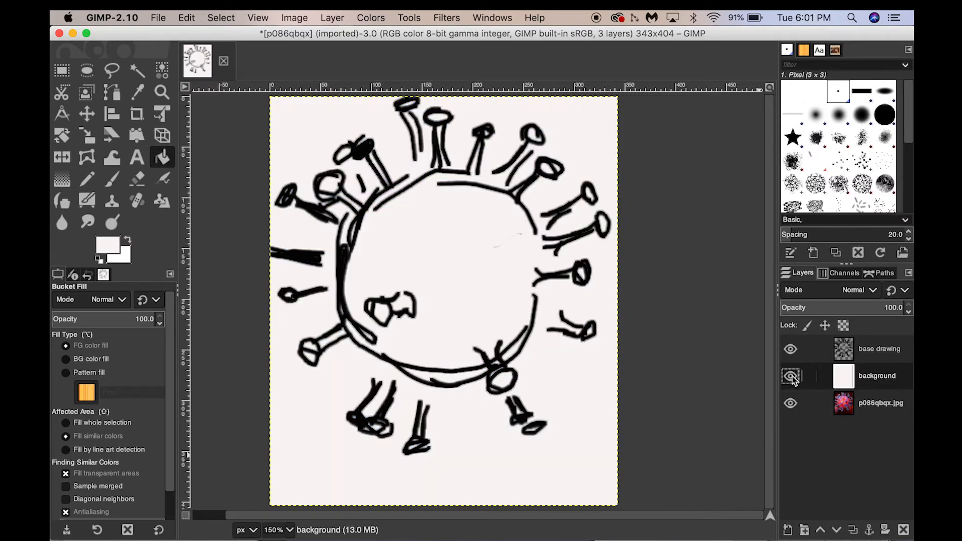
{"action": "left_click", "coordinate": [791, 376]}
{"action": "left_click", "coordinate": [791, 376]}
{"action": "left_click", "coordinate": [791, 377]}
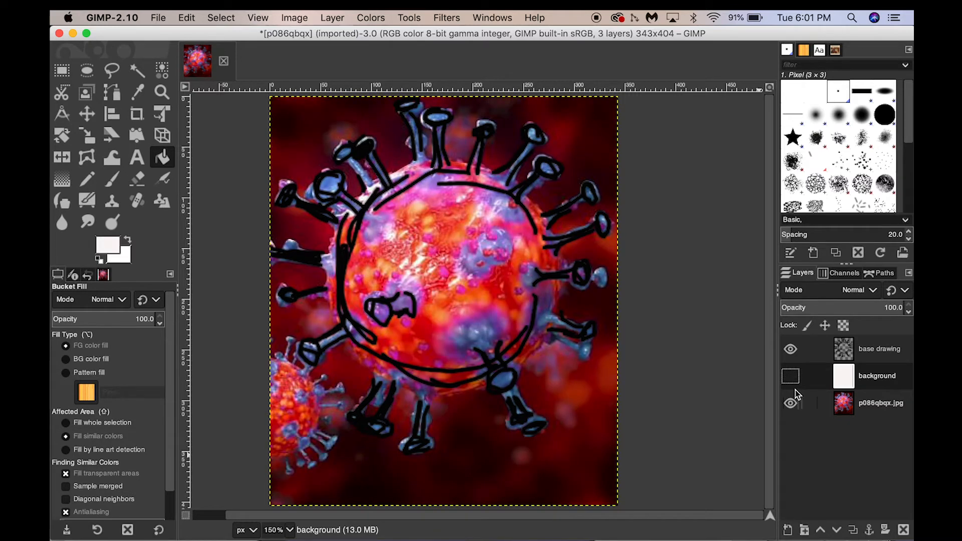
{"action": "left_click", "coordinate": [791, 377]}
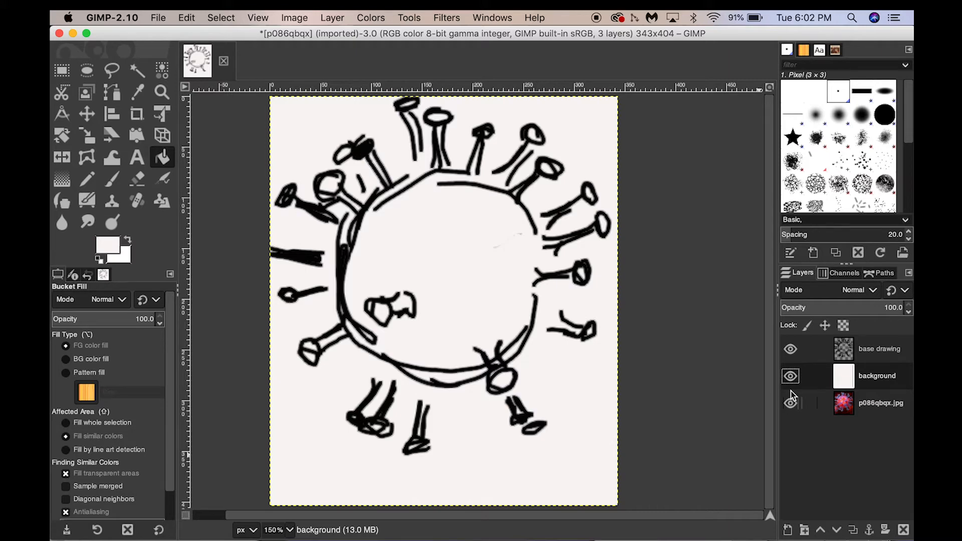
{"action": "left_click", "coordinate": [791, 376]}
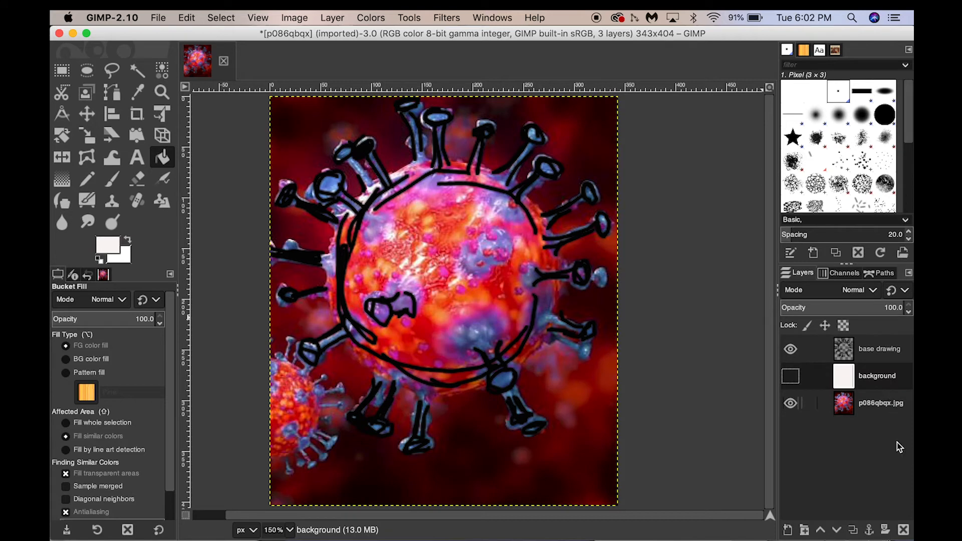
- Select the base drawing layer and add a new transparent layer above it named red
{"action": "left_click", "coordinate": [898, 348]}
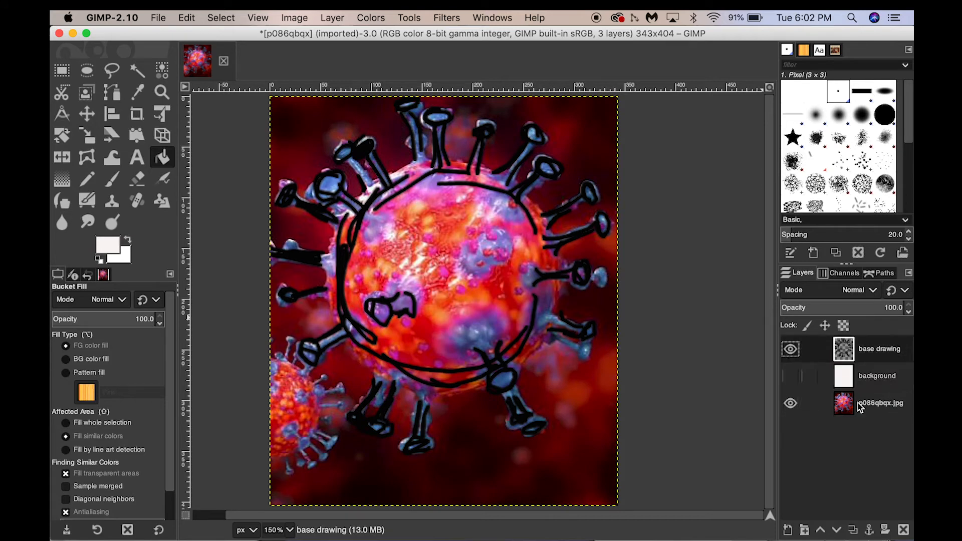
{"action": "left_click", "coordinate": [788, 530]}
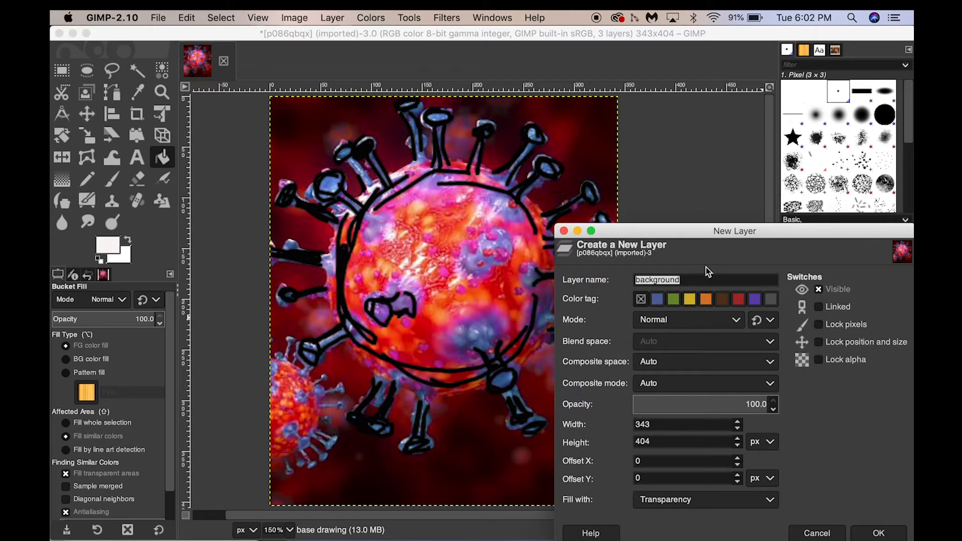
{"action": "type", "text": "red"}
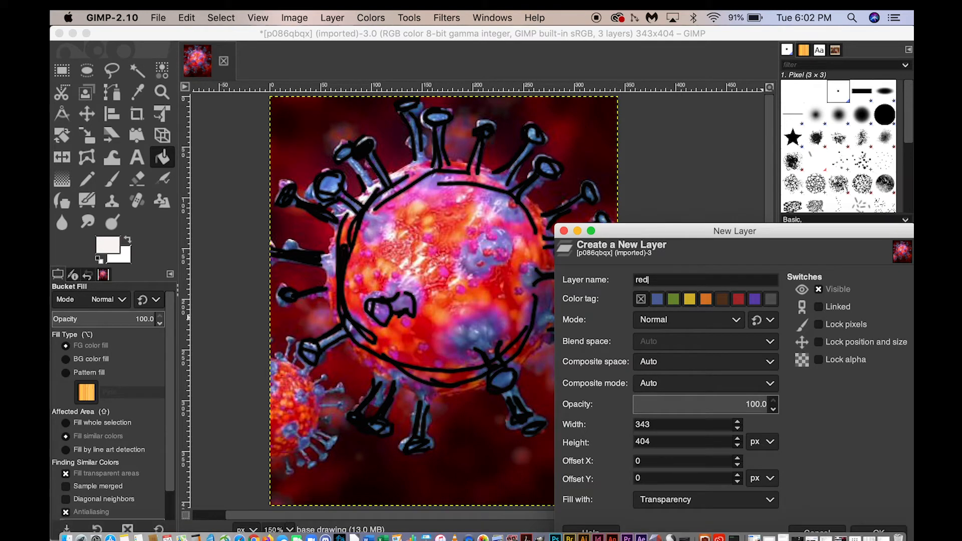
{"action": "left_click", "coordinate": [879, 533]}
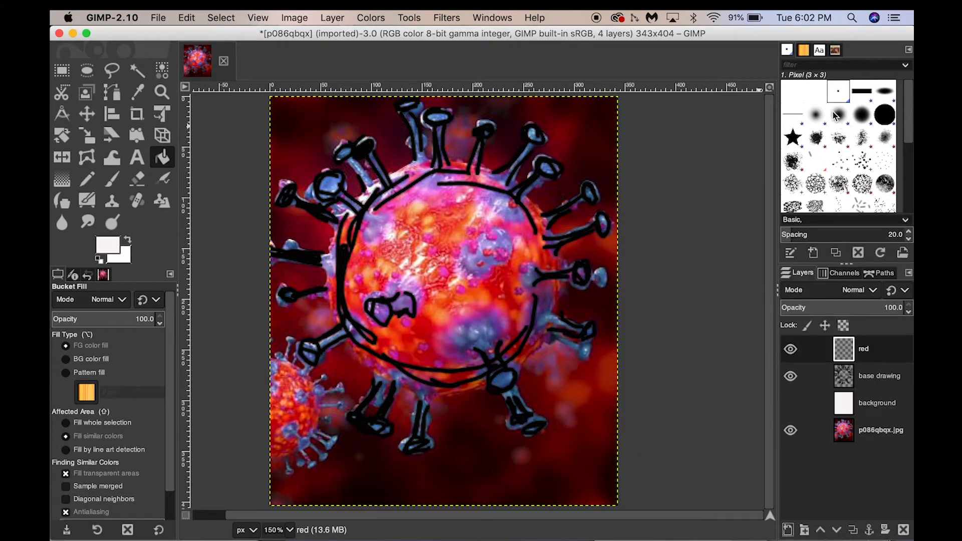
- Set up the Paintbrush with the Hardness 075 brush, hardness 95 and size 34
{"action": "left_click", "coordinate": [861, 115]}
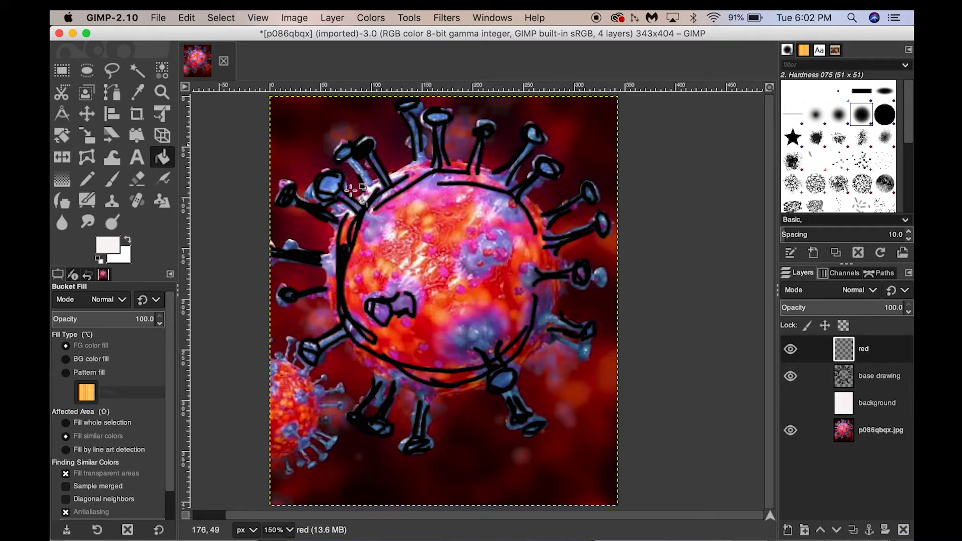
{"action": "left_click", "coordinate": [112, 179]}
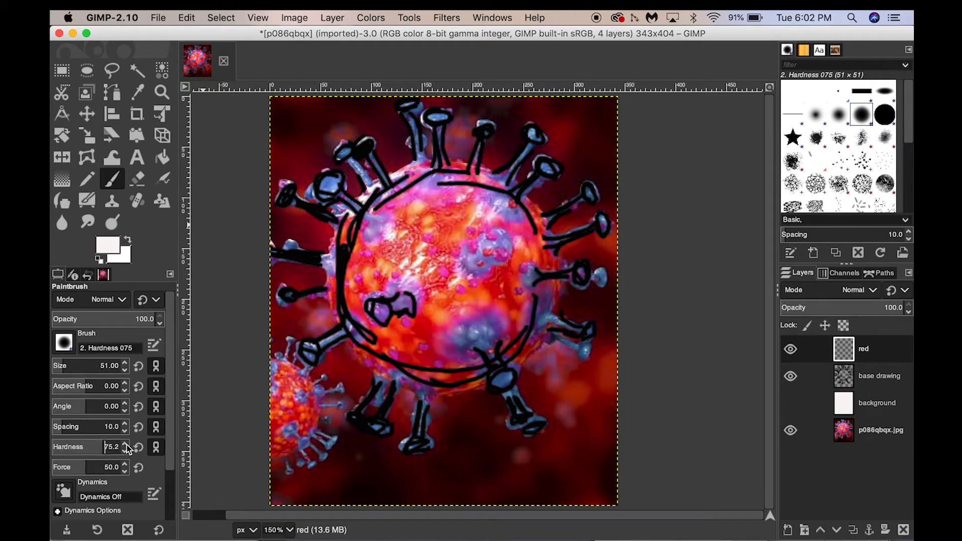
{"action": "left_click_drag", "start_coordinate": [102, 446], "coordinate": [114, 447]}
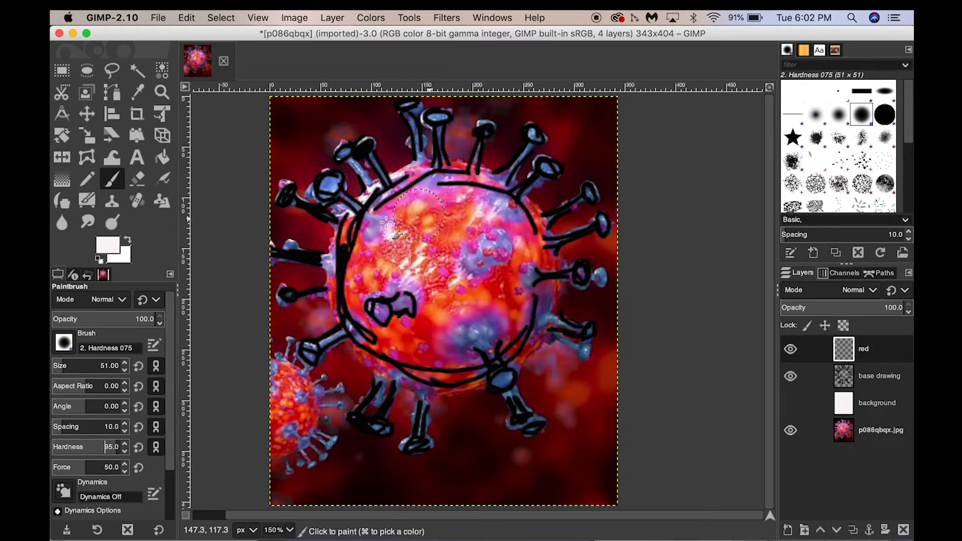
{"action": "left_click", "coordinate": [124, 372]}
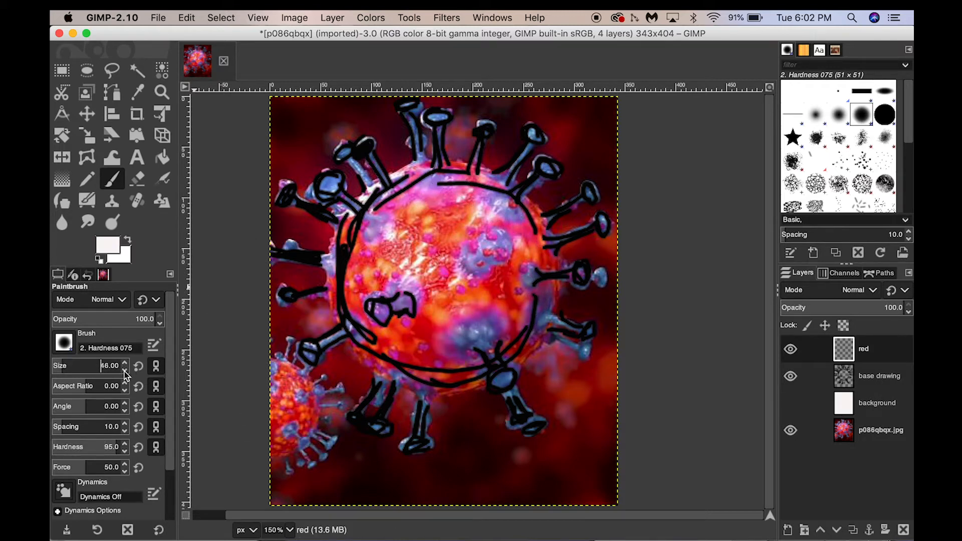
{"action": "left_click", "coordinate": [124, 371]}
{"action": "left_click", "coordinate": [125, 372]}
{"action": "left_click", "coordinate": [126, 371]}
{"action": "left_click", "coordinate": [126, 372]}
- Paint a white stroke on the virus body and undo it
{"action": "left_click", "coordinate": [451, 220]}
{"action": "left_click_drag", "start_coordinate": [452, 221], "coordinate": [428, 220]}
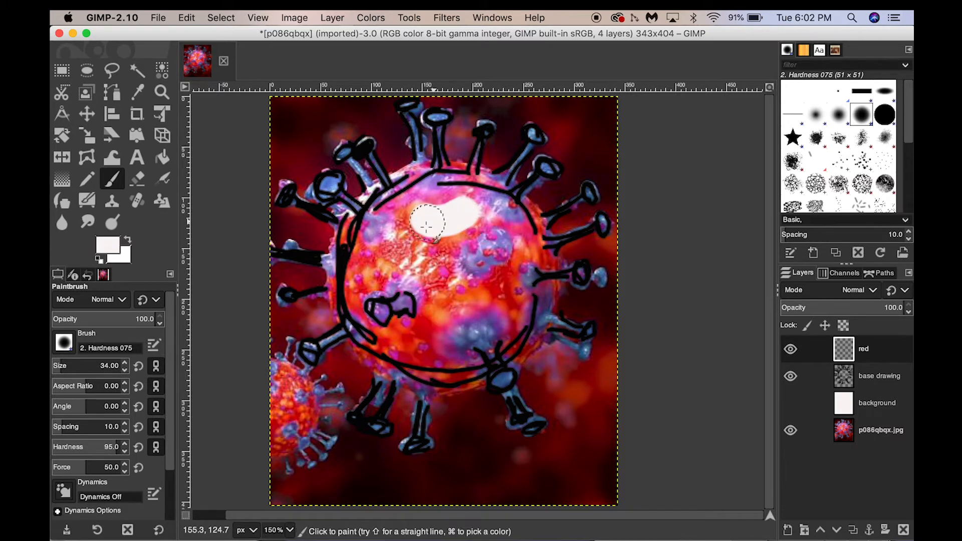
{"action": "key", "text": "shift+c"}
{"action": "key", "text": "p"}
{"action": "key", "text": "super+z"}
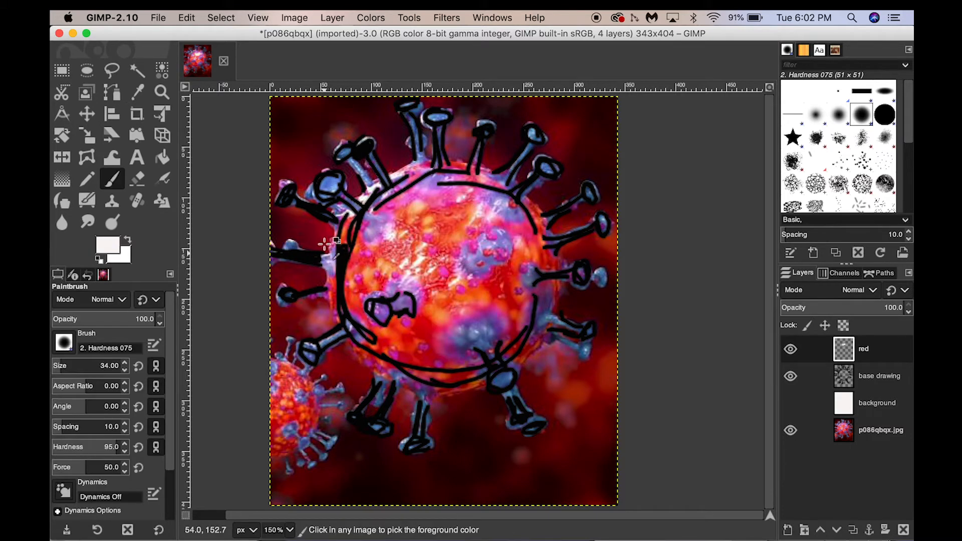
- Set the foreground colour to red (ef1212)
{"action": "left_click", "coordinate": [112, 248]}
{"action": "left_click", "coordinate": [154, 144]}
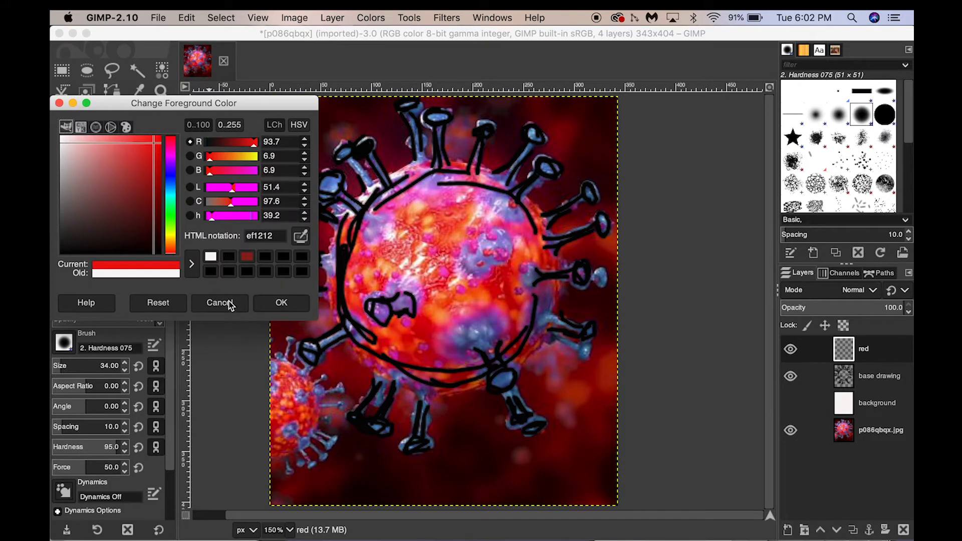
{"action": "left_click", "coordinate": [263, 308]}
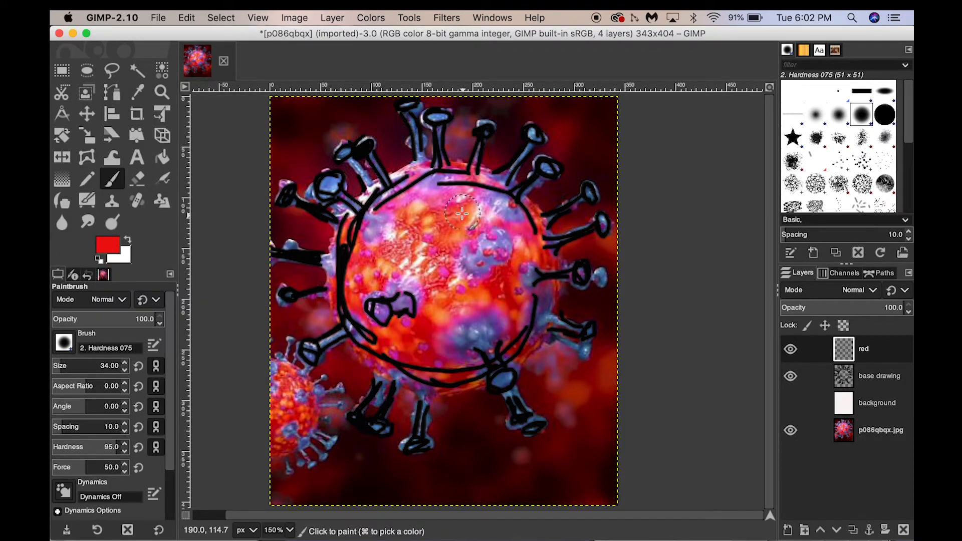
- Paint red patches over the spots on the virus body and the small virus at lower left
{"action": "left_click_drag", "start_coordinate": [460, 213], "coordinate": [446, 229]}
{"action": "left_click_drag", "start_coordinate": [519, 284], "coordinate": [512, 323]}
{"action": "mouse_move", "coordinate": [395, 342]}
{"action": "left_mouse_down"}
{"action": "mouse_move", "coordinate": [419, 351]}
{"action": "mouse_move", "coordinate": [424, 336]}
{"action": "mouse_move", "coordinate": [401, 341]}
{"action": "left_mouse_up"}
{"action": "mouse_move", "coordinate": [281, 379]}
{"action": "left_mouse_down"}
{"action": "mouse_move", "coordinate": [292, 413]}
{"action": "mouse_move", "coordinate": [278, 440]}
{"action": "mouse_move", "coordinate": [279, 413]}
{"action": "left_mouse_up"}
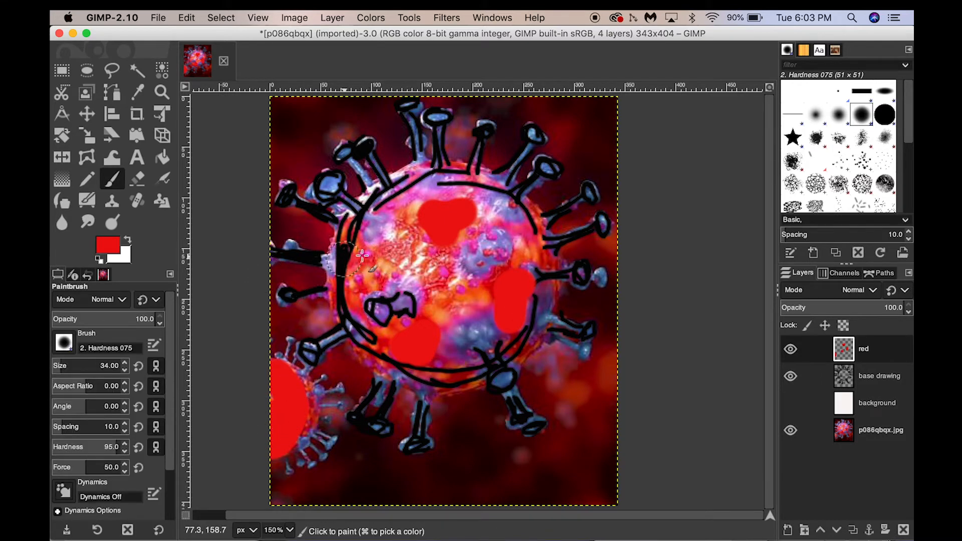
- Reduce the brush size to 20 and paint red patches along the body's left and right edges
{"action": "key", "text": "bracketleft"}
{"action": "key", "text": "bracketleft"}
{"action": "key", "text": "bracketleft"}
{"action": "key", "text": "bracketleft"}
{"action": "key", "text": "bracketleft"}
{"action": "key", "text": "bracketleft"}
{"action": "key", "text": "bracketleft"}
{"action": "key", "text": "bracketleft"}
{"action": "key", "text": "bracketleft"}
{"action": "key", "text": "bracketleft"}
{"action": "key", "text": "bracketleft"}
{"action": "key", "text": "bracketleft"}
{"action": "key", "text": "bracketleft"}
{"action": "key", "text": "bracketleft"}
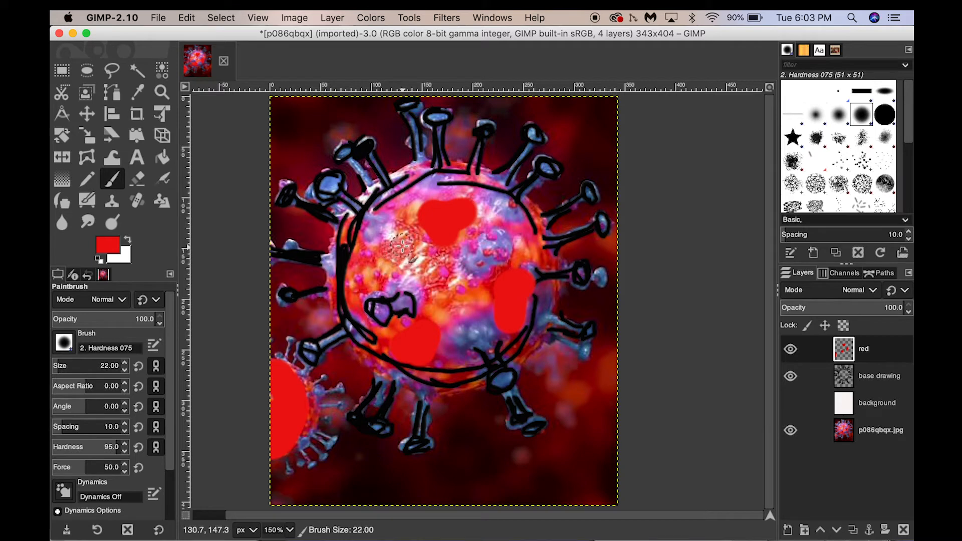
{"action": "mouse_move", "coordinate": [401, 250]}
{"action": "left_mouse_down"}
{"action": "mouse_move", "coordinate": [409, 235]}
{"action": "mouse_move", "coordinate": [362, 265]}
{"action": "mouse_move", "coordinate": [357, 283]}
{"action": "left_mouse_up"}
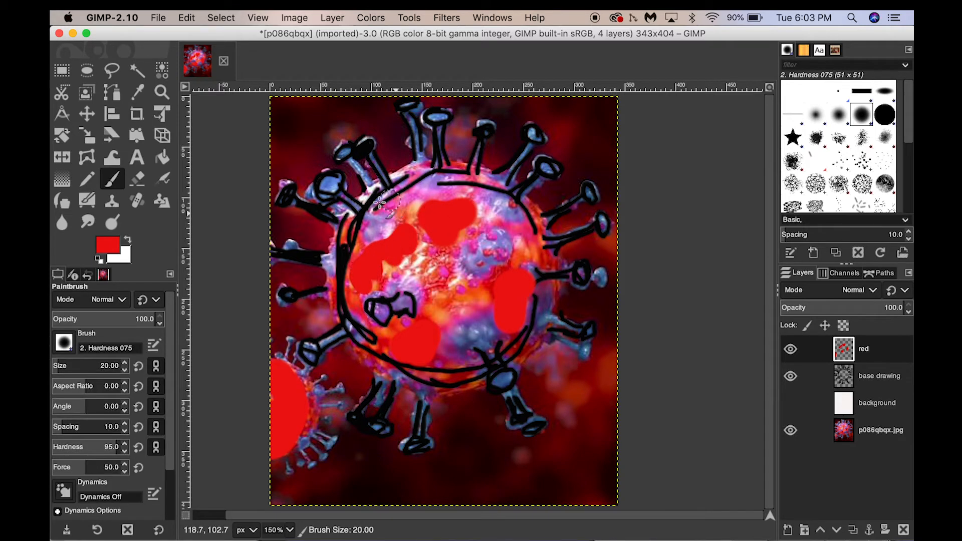
{"action": "left_click_drag", "start_coordinate": [353, 221], "coordinate": [346, 286]}
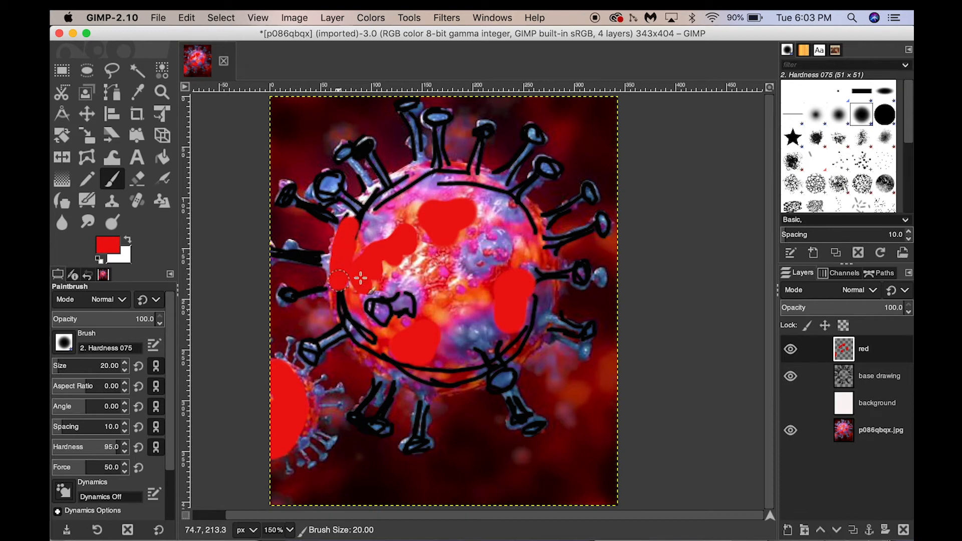
{"action": "left_click_drag", "start_coordinate": [544, 259], "coordinate": [533, 203]}
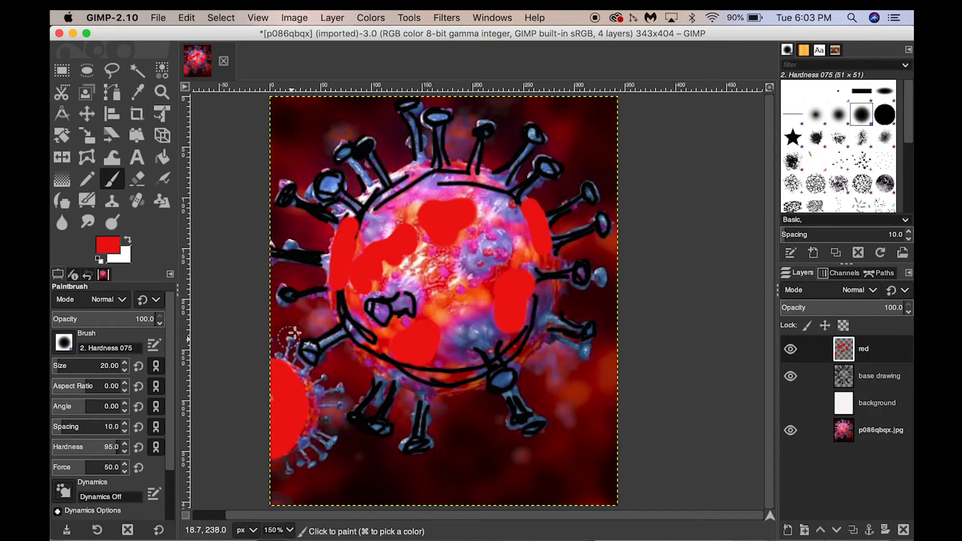
- Paint red dots on the tips of the spikes around the virus
{"action": "left_click", "coordinate": [331, 185]}
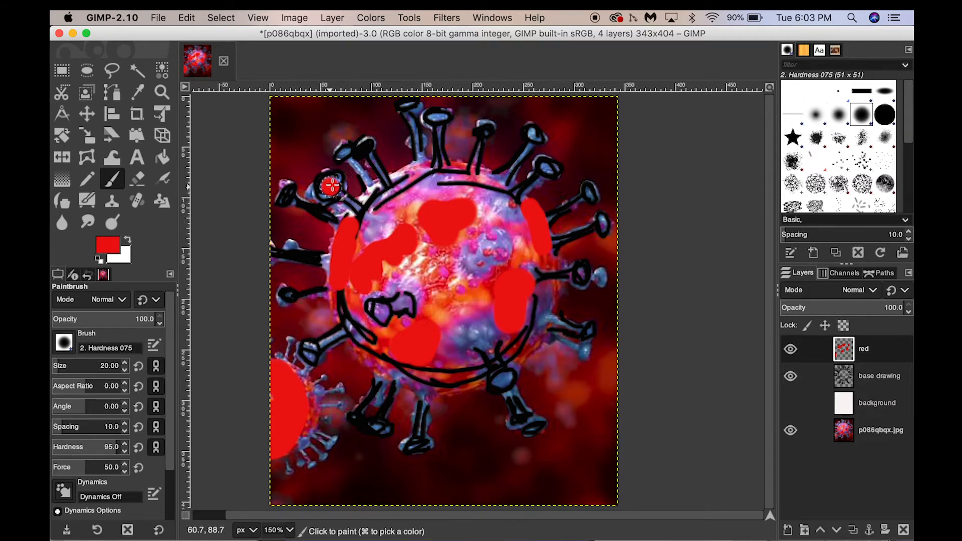
{"action": "left_click", "coordinate": [285, 191]}
{"action": "left_click", "coordinate": [284, 297]}
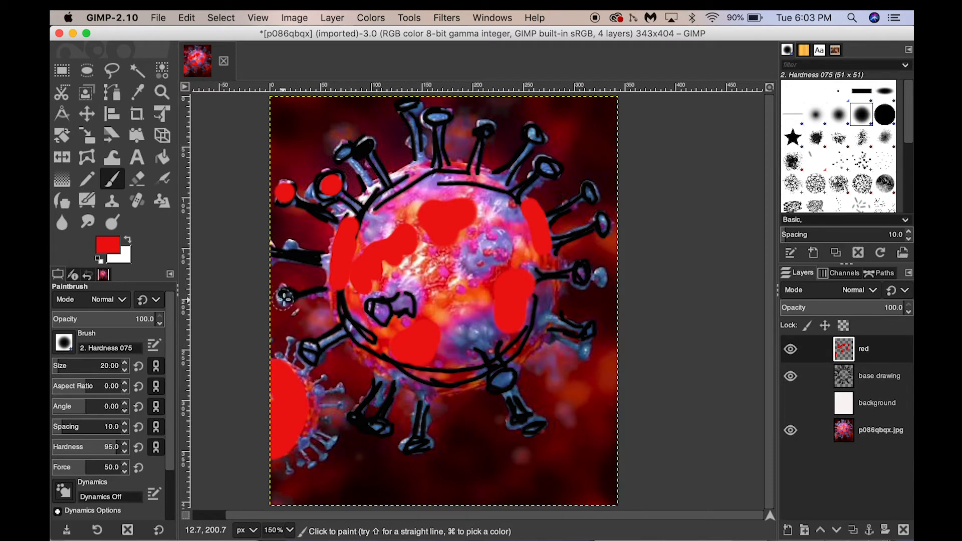
{"action": "left_click", "coordinate": [307, 352]}
{"action": "left_click", "coordinate": [383, 429]}
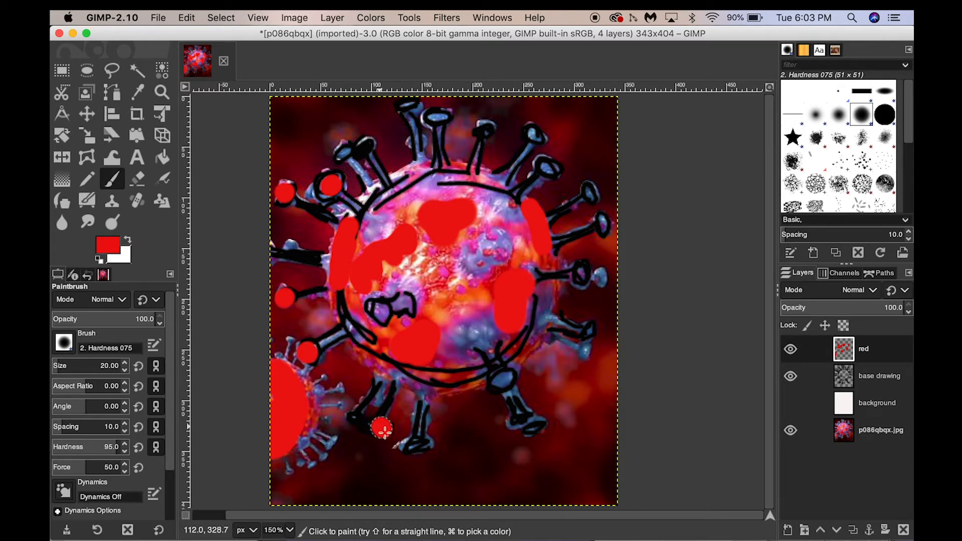
{"action": "left_click", "coordinate": [422, 447]}
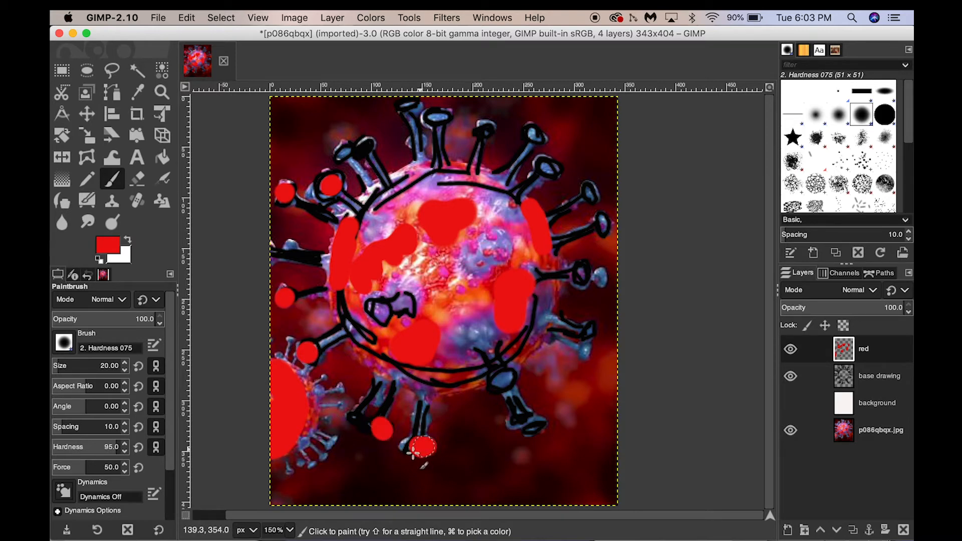
{"action": "left_click", "coordinate": [550, 168]}
{"action": "left_click", "coordinate": [538, 136]}
{"action": "left_click", "coordinate": [481, 127]}
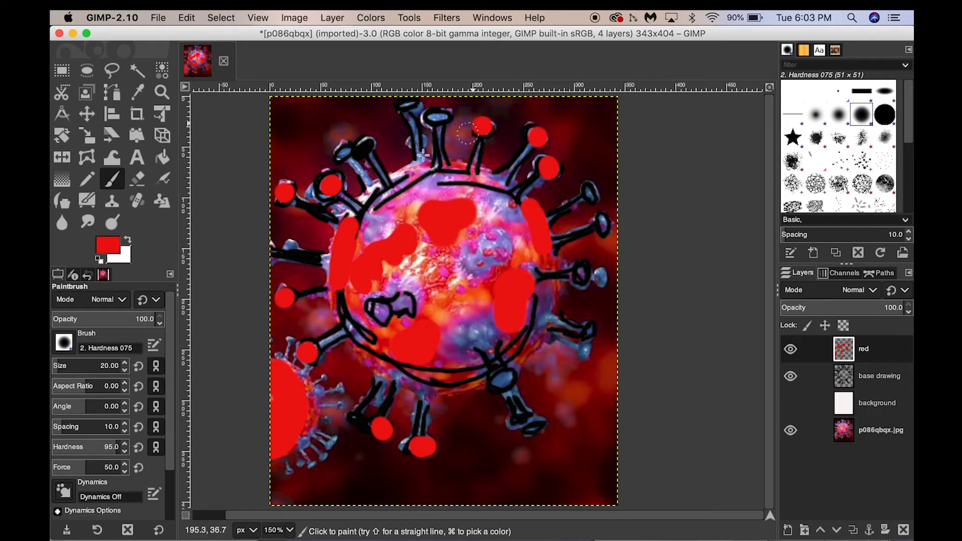
{"action": "left_click_drag", "start_coordinate": [460, 171], "coordinate": [418, 169]}
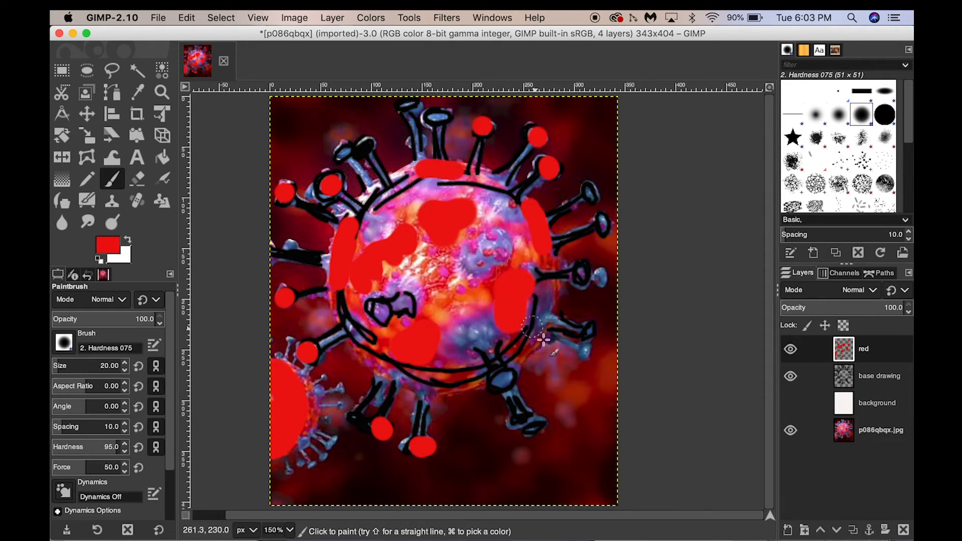
{"action": "left_click", "coordinate": [588, 335]}
{"action": "left_click", "coordinate": [581, 273]}
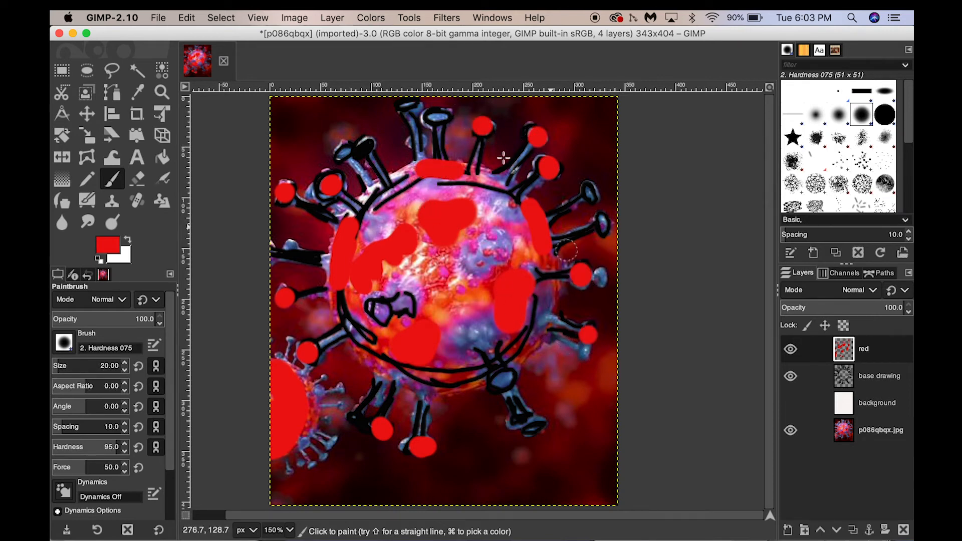
{"action": "left_click", "coordinate": [414, 104]}
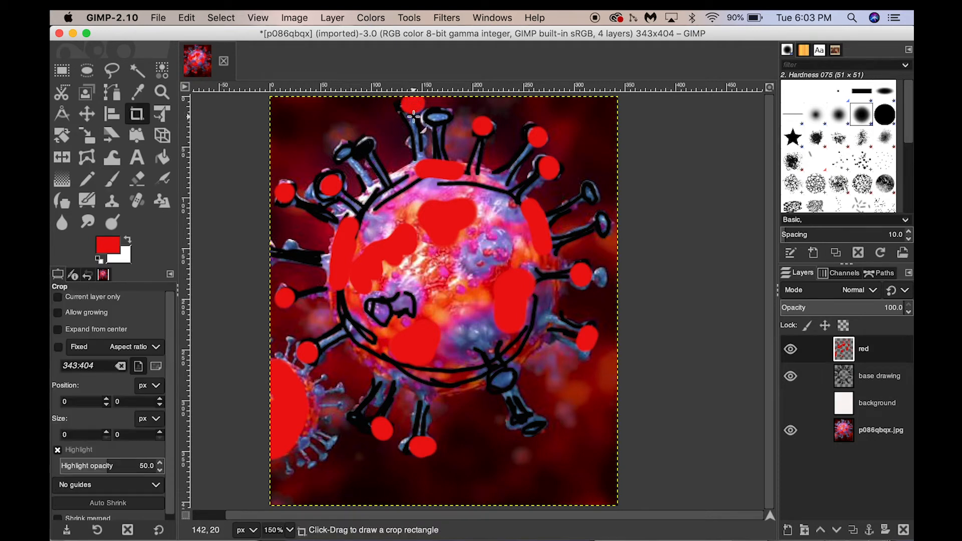
{"action": "left_click", "coordinate": [534, 428]}
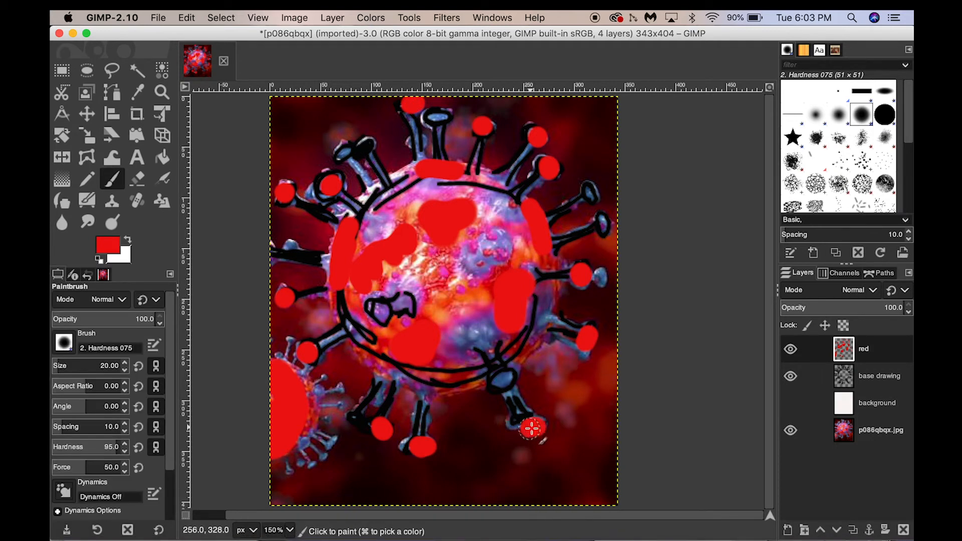
- Toggle the white background layer on and off to preview the colouring
{"action": "key", "text": "shift+c"}
{"action": "left_click", "coordinate": [791, 403]}
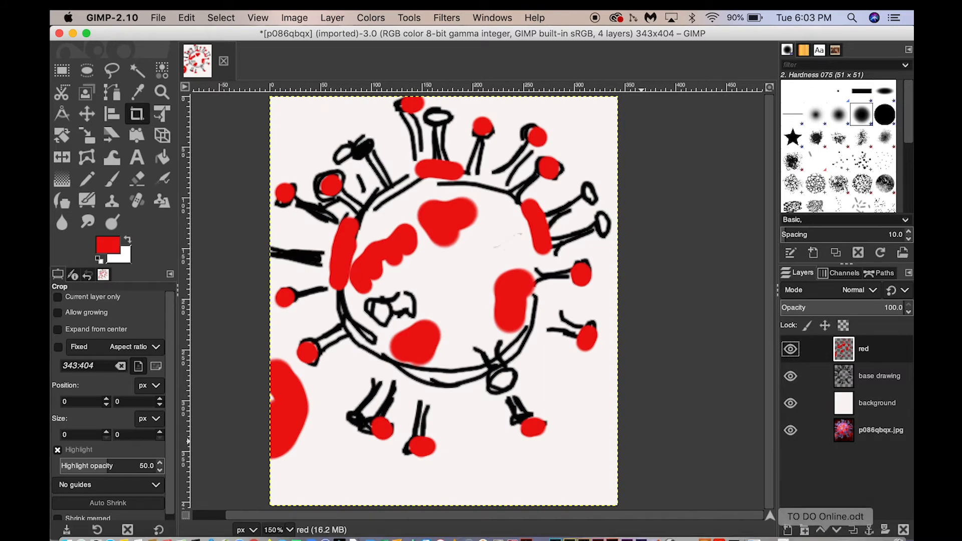
{"action": "left_click", "coordinate": [791, 404]}
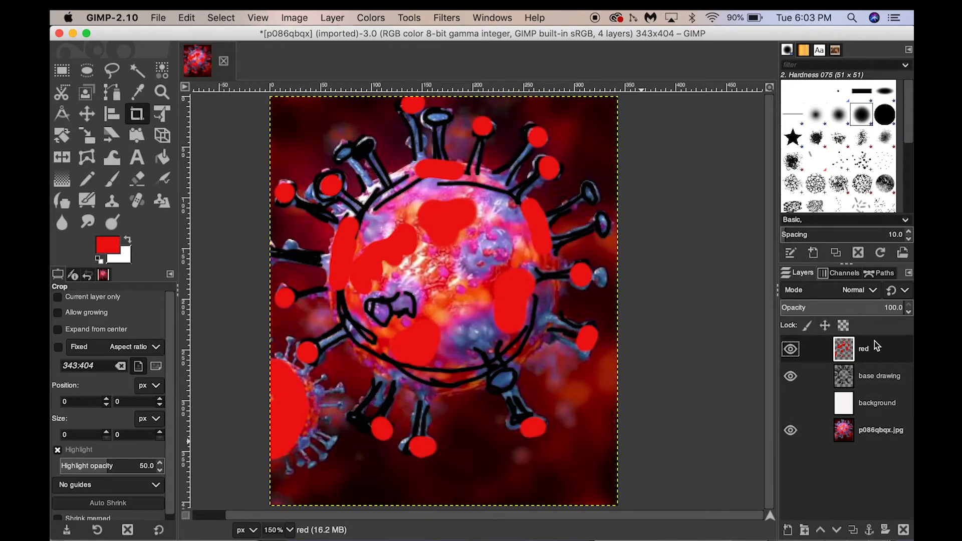
- Add a new transparent layer named purple
{"action": "left_click", "coordinate": [788, 529]}
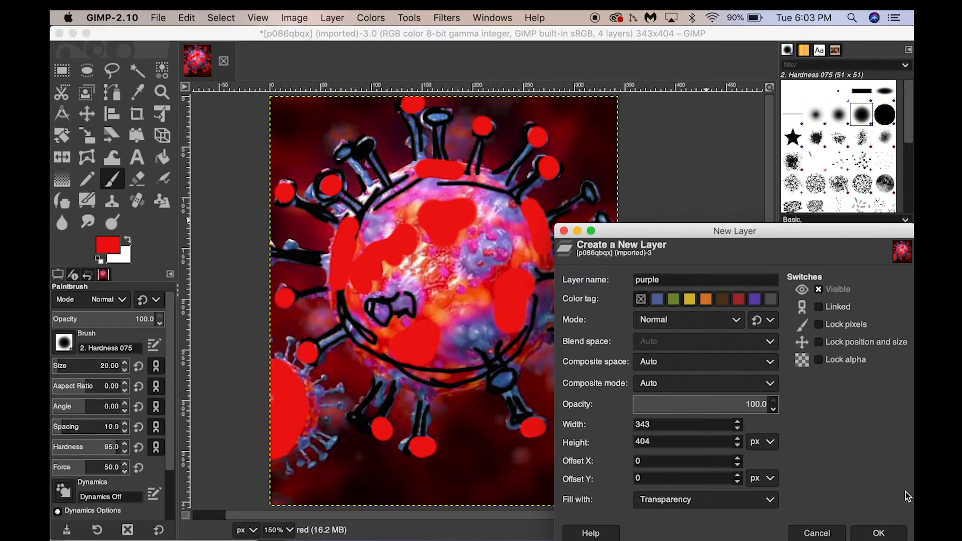
{"action": "left_click", "coordinate": [880, 532]}
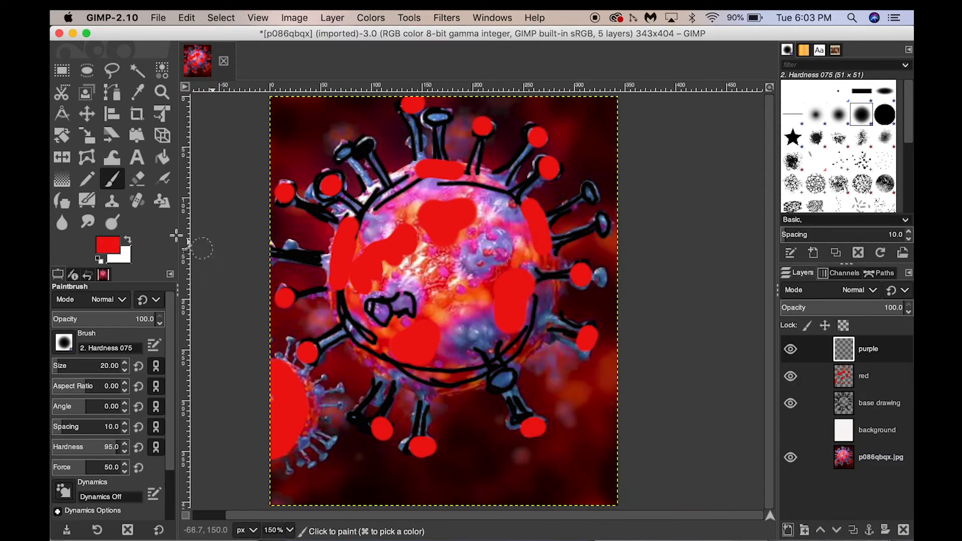
- Set the foreground colour to purple
{"action": "left_click", "coordinate": [106, 253]}
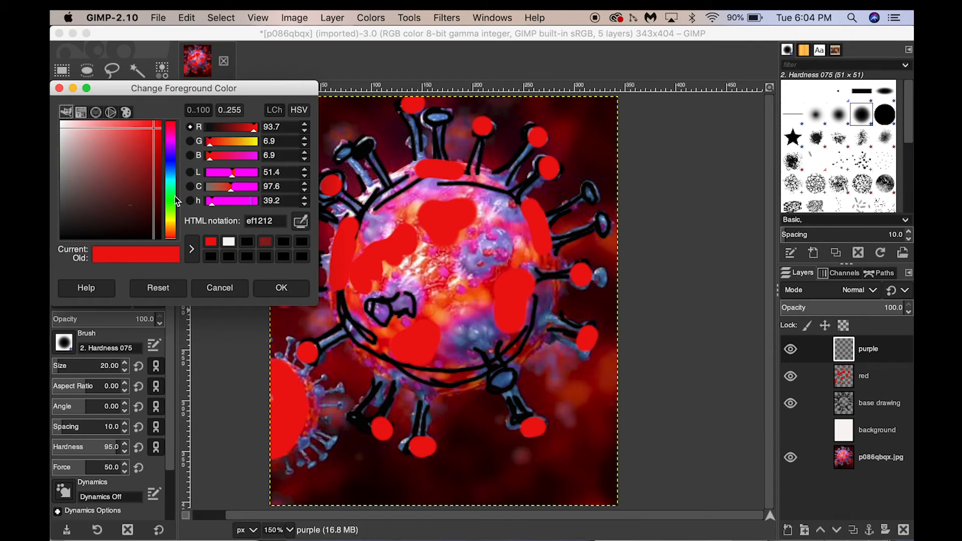
{"action": "left_click", "coordinate": [171, 147]}
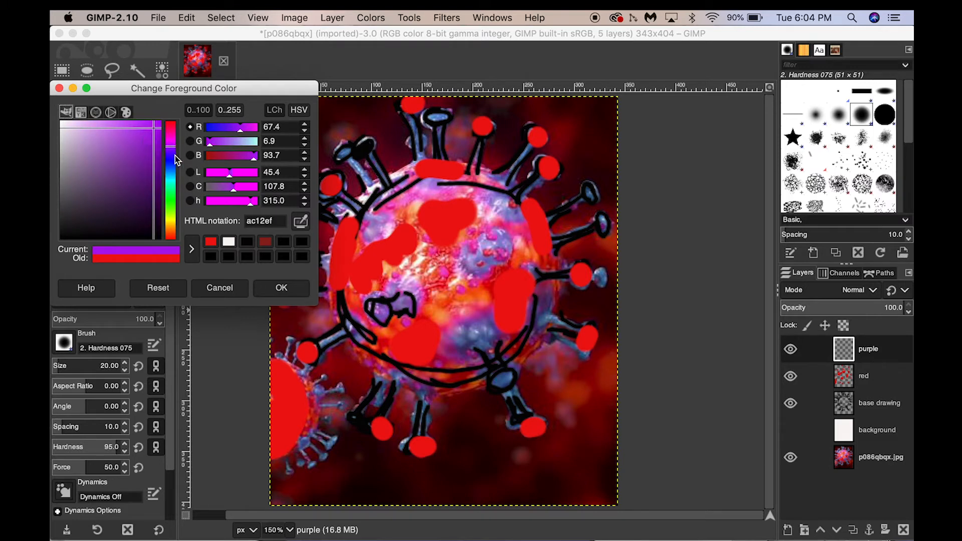
{"action": "mouse_move", "coordinate": [154, 133]}
{"action": "left_mouse_down"}
{"action": "mouse_move", "coordinate": [113, 151]}
{"action": "mouse_move", "coordinate": [143, 144]}
{"action": "left_mouse_up"}
{"action": "left_click", "coordinate": [275, 286]}
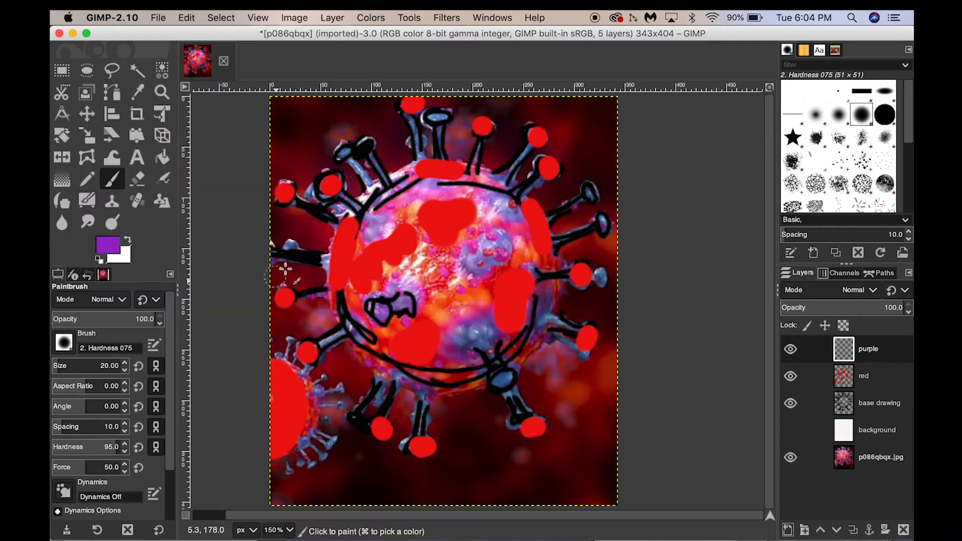
- Paint purple patches on the upper right of the virus body
{"action": "mouse_move", "coordinate": [503, 253]}
{"action": "left_mouse_down"}
{"action": "mouse_move", "coordinate": [496, 241]}
{"action": "mouse_move", "coordinate": [494, 266]}
{"action": "mouse_move", "coordinate": [474, 265]}
{"action": "left_mouse_up"}
{"action": "key", "text": "shift+c"}
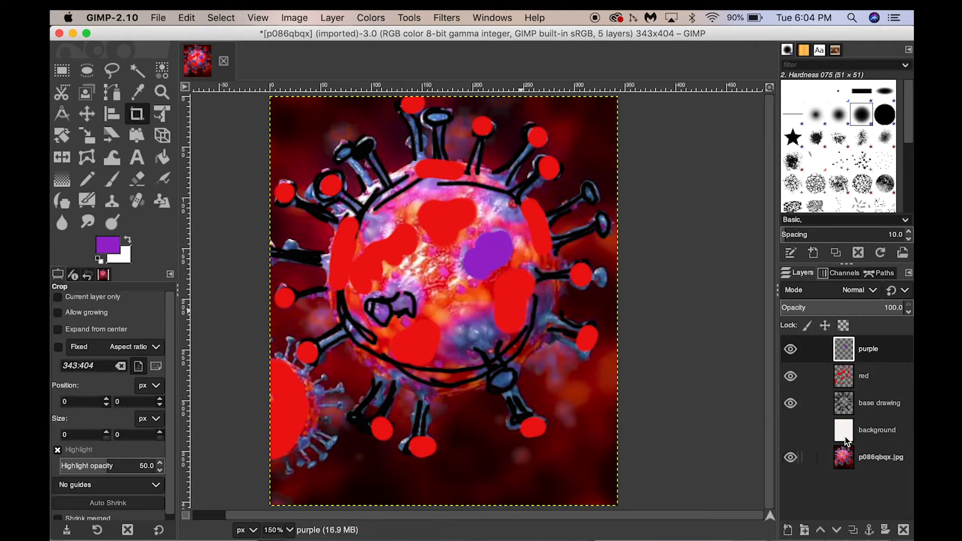
{"action": "key", "text": "p"}
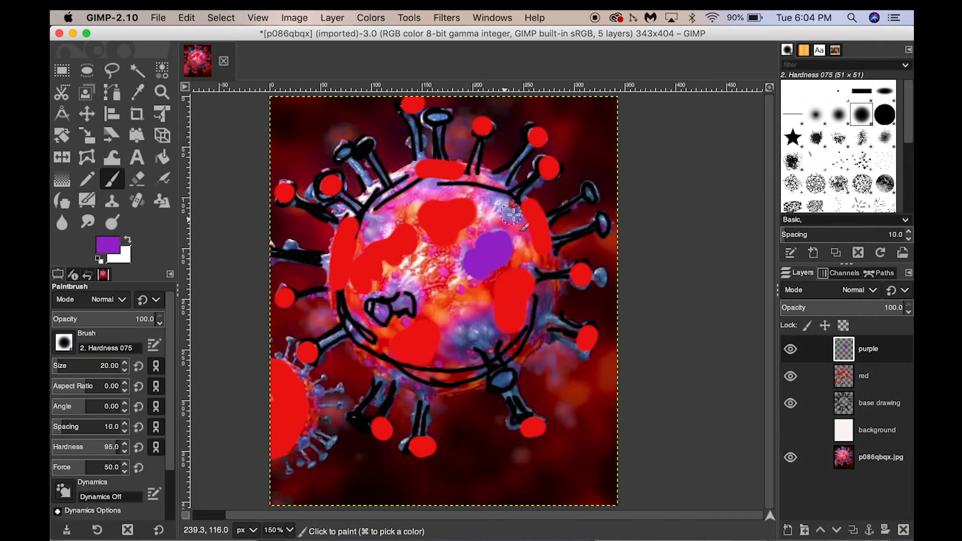
{"action": "left_click_drag", "start_coordinate": [503, 201], "coordinate": [511, 199]}
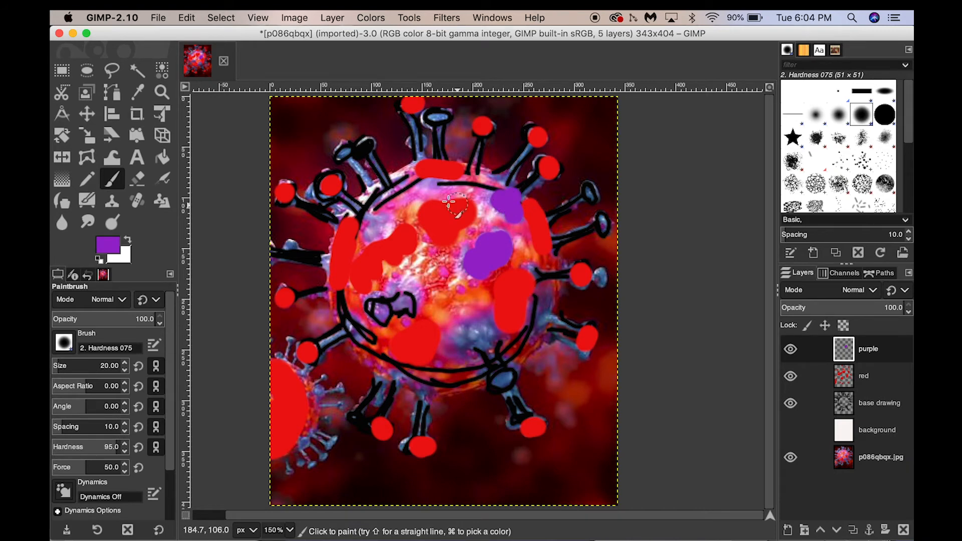
- With brush size 12, paint purple along the upper spike stalks and the body's lower left
{"action": "key", "text": "shift+c"}
{"action": "key", "text": "p"}
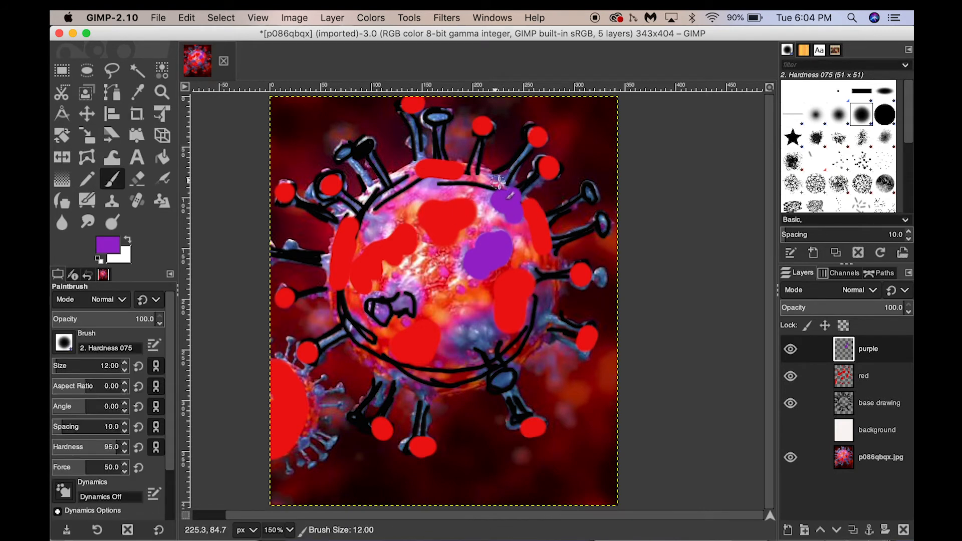
{"action": "mouse_move", "coordinate": [498, 181]}
{"action": "left_mouse_down"}
{"action": "mouse_move", "coordinate": [529, 156]}
{"action": "mouse_move", "coordinate": [516, 169]}
{"action": "mouse_move", "coordinate": [441, 134]}
{"action": "mouse_move", "coordinate": [420, 152]}
{"action": "left_mouse_up"}
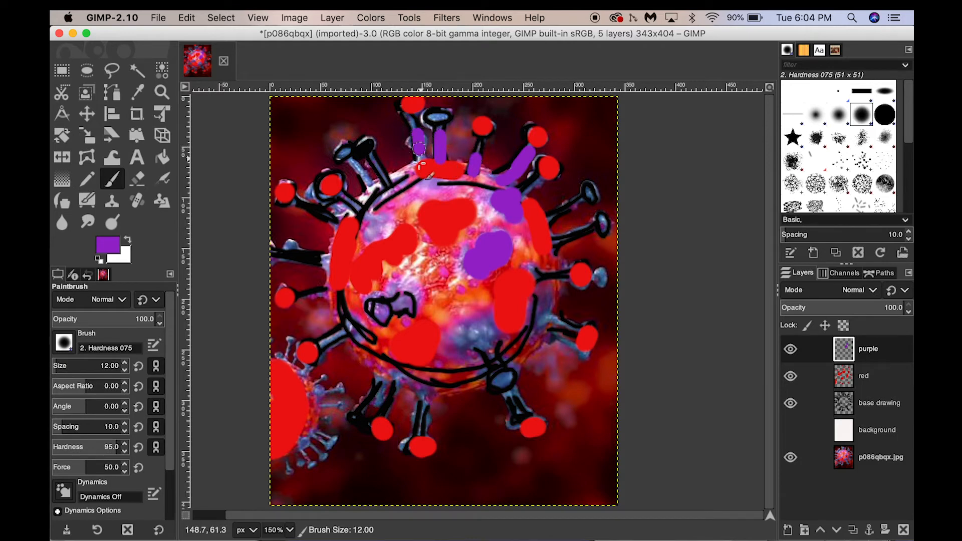
{"action": "left_click_drag", "start_coordinate": [354, 162], "coordinate": [373, 190]}
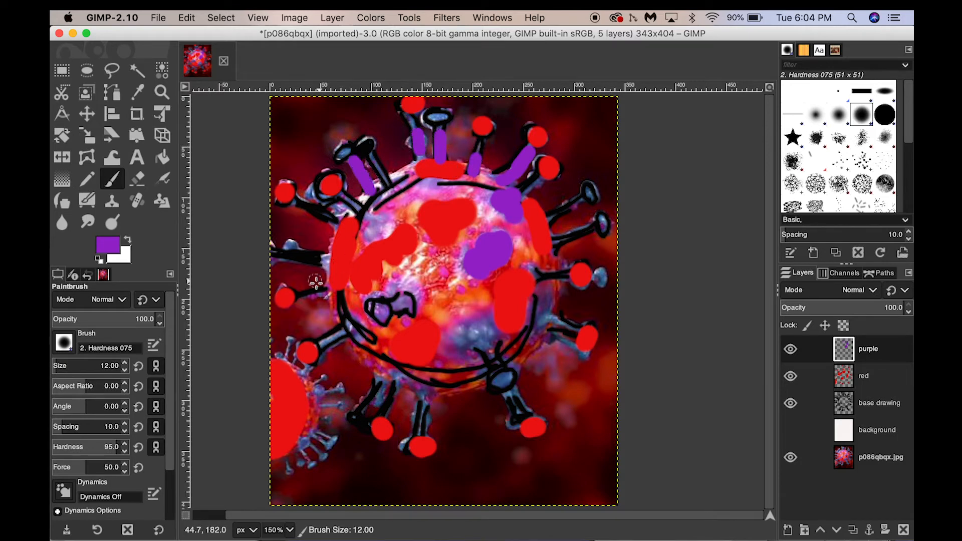
{"action": "mouse_move", "coordinate": [332, 290]}
{"action": "left_mouse_down"}
{"action": "mouse_move", "coordinate": [306, 313]}
{"action": "mouse_move", "coordinate": [357, 303]}
{"action": "mouse_move", "coordinate": [372, 334]}
{"action": "mouse_move", "coordinate": [352, 288]}
{"action": "mouse_move", "coordinate": [360, 332]}
{"action": "mouse_move", "coordinate": [375, 293]}
{"action": "mouse_move", "coordinate": [403, 283]}
{"action": "mouse_move", "coordinate": [425, 304]}
{"action": "mouse_move", "coordinate": [413, 274]}
{"action": "mouse_move", "coordinate": [377, 277]}
{"action": "mouse_move", "coordinate": [365, 295]}
{"action": "mouse_move", "coordinate": [378, 284]}
{"action": "mouse_move", "coordinate": [362, 310]}
{"action": "mouse_move", "coordinate": [380, 331]}
{"action": "left_mouse_up"}
- Paint purple bands across the lower body and around the upper rim of the virus
{"action": "key", "text": "shift+c"}
{"action": "key", "text": "p"}
{"action": "mouse_move", "coordinate": [500, 355]}
{"action": "left_mouse_down"}
{"action": "mouse_move", "coordinate": [500, 335]}
{"action": "mouse_move", "coordinate": [481, 314]}
{"action": "mouse_move", "coordinate": [444, 339]}
{"action": "mouse_move", "coordinate": [463, 354]}
{"action": "mouse_move", "coordinate": [436, 358]}
{"action": "mouse_move", "coordinate": [461, 367]}
{"action": "mouse_move", "coordinate": [374, 374]}
{"action": "mouse_move", "coordinate": [411, 381]}
{"action": "mouse_move", "coordinate": [371, 351]}
{"action": "left_mouse_up"}
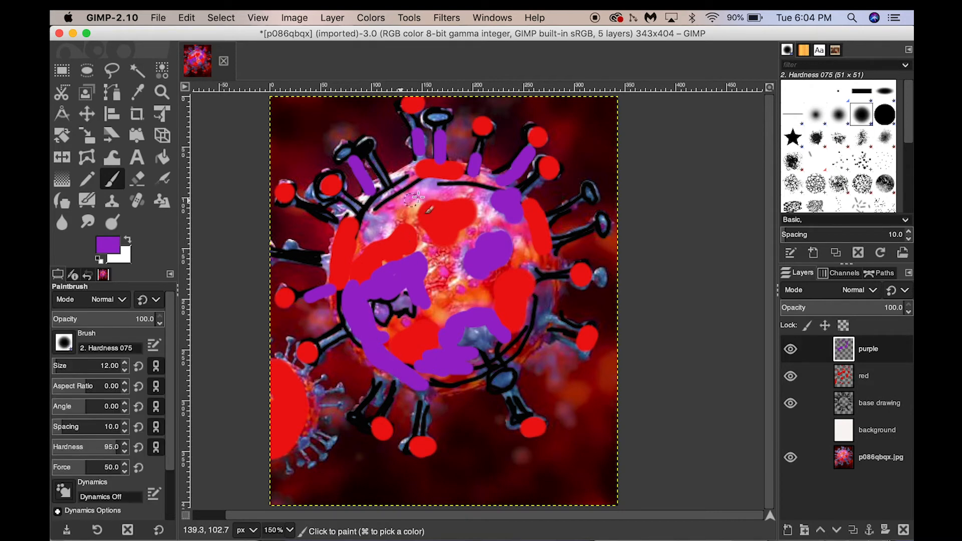
{"action": "mouse_move", "coordinate": [413, 199]}
{"action": "left_mouse_down"}
{"action": "mouse_move", "coordinate": [392, 207]}
{"action": "mouse_move", "coordinate": [416, 183]}
{"action": "mouse_move", "coordinate": [404, 179]}
{"action": "mouse_move", "coordinate": [359, 211]}
{"action": "mouse_move", "coordinate": [388, 218]}
{"action": "mouse_move", "coordinate": [374, 221]}
{"action": "mouse_move", "coordinate": [403, 193]}
{"action": "left_mouse_up"}
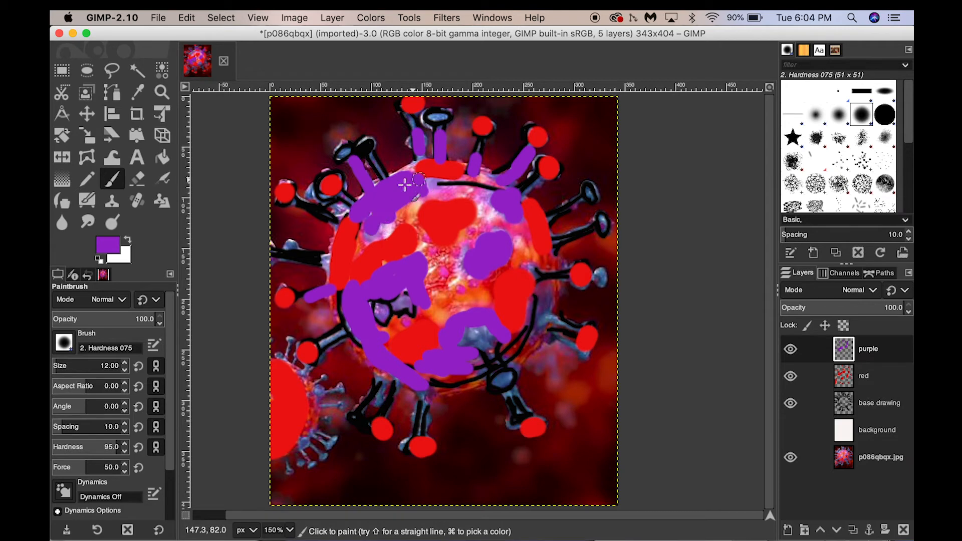
{"action": "left_click_drag", "start_coordinate": [481, 179], "coordinate": [490, 183]}
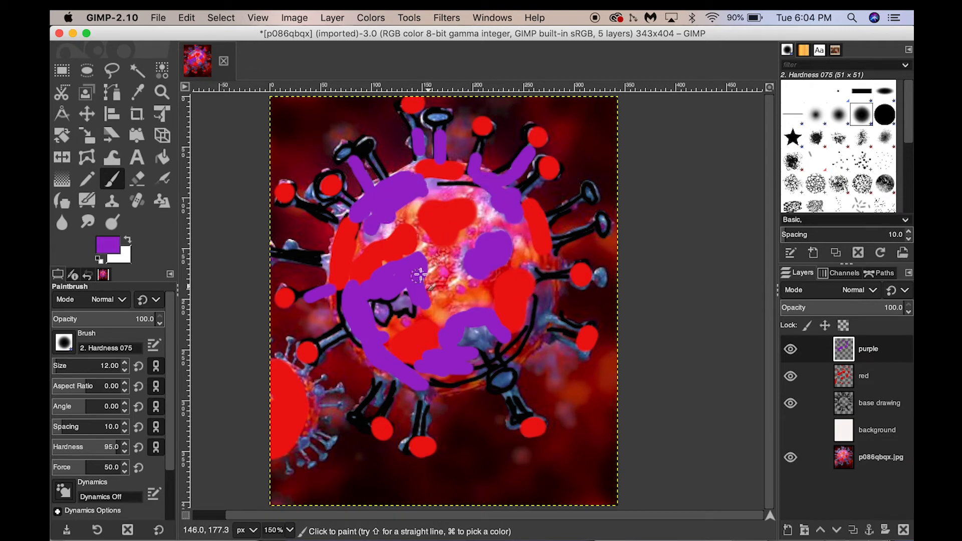
{"action": "mouse_move", "coordinate": [460, 252]}
{"action": "left_mouse_down"}
{"action": "mouse_move", "coordinate": [449, 276]}
{"action": "mouse_move", "coordinate": [448, 258]}
{"action": "mouse_move", "coordinate": [425, 261]}
{"action": "mouse_move", "coordinate": [421, 232]}
{"action": "left_mouse_up"}
{"action": "left_click_drag", "start_coordinate": [503, 390], "coordinate": [501, 379]}
{"action": "left_click_drag", "start_coordinate": [382, 372], "coordinate": [362, 402]}
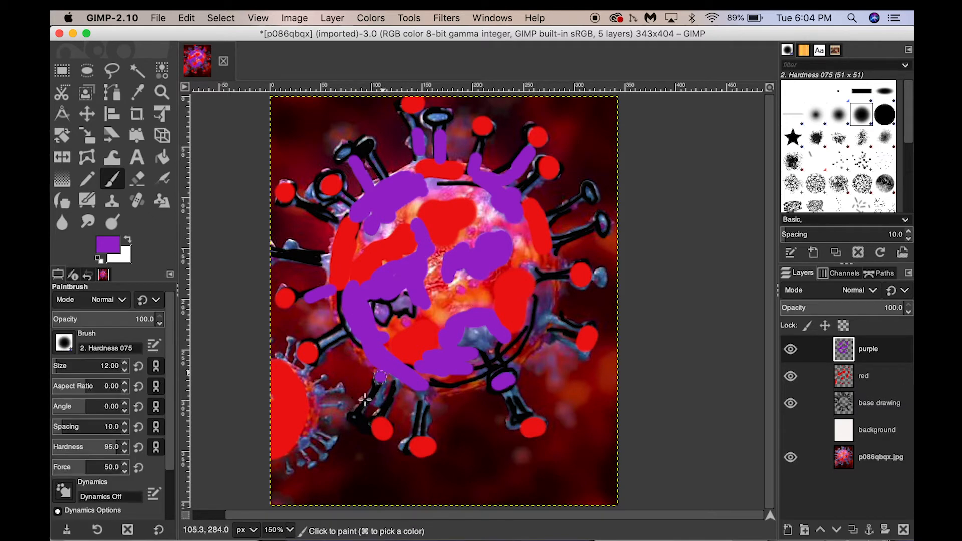
{"action": "mouse_move", "coordinate": [362, 179]}
{"action": "left_mouse_down"}
{"action": "mouse_move", "coordinate": [373, 153]}
{"action": "mouse_move", "coordinate": [386, 173]}
{"action": "left_mouse_up"}
- Paint purple on a right-hand spike and on the small virus at lower left
{"action": "key", "text": "r"}
{"action": "key", "text": "p"}
{"action": "left_click_drag", "start_coordinate": [589, 207], "coordinate": [592, 193]}
{"action": "key", "text": "r"}
{"action": "key", "text": "p"}
{"action": "mouse_move", "coordinate": [273, 359]}
{"action": "left_mouse_down"}
{"action": "mouse_move", "coordinate": [307, 418]}
{"action": "mouse_move", "coordinate": [290, 379]}
{"action": "mouse_move", "coordinate": [302, 376]}
{"action": "left_mouse_up"}
- Reduce the brush size to 7 and paint purple details on the small virus at lower left
{"action": "key", "text": "bracketleft"}
{"action": "key", "text": "bracketleft"}
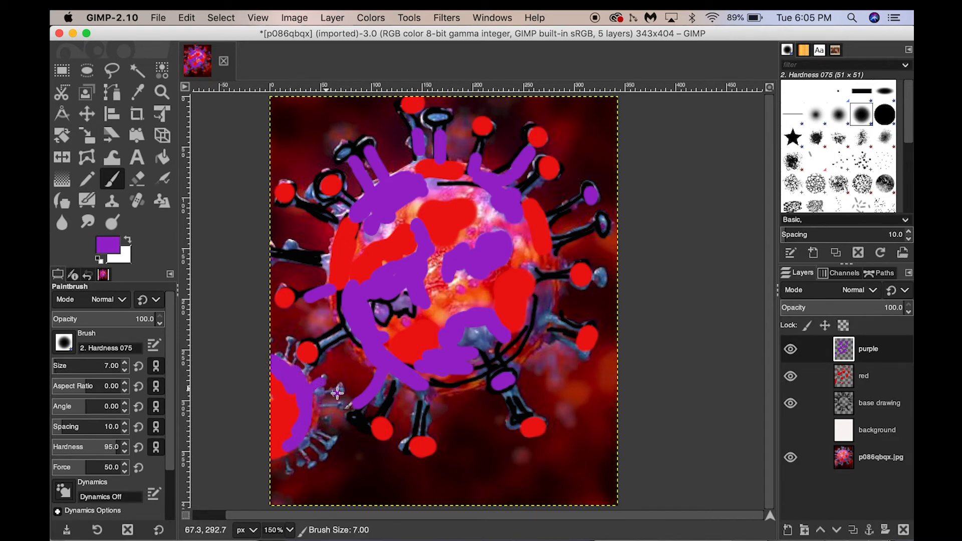
{"action": "left_click_drag", "start_coordinate": [338, 393], "coordinate": [315, 410]}
{"action": "left_click_drag", "start_coordinate": [307, 463], "coordinate": [301, 449]}
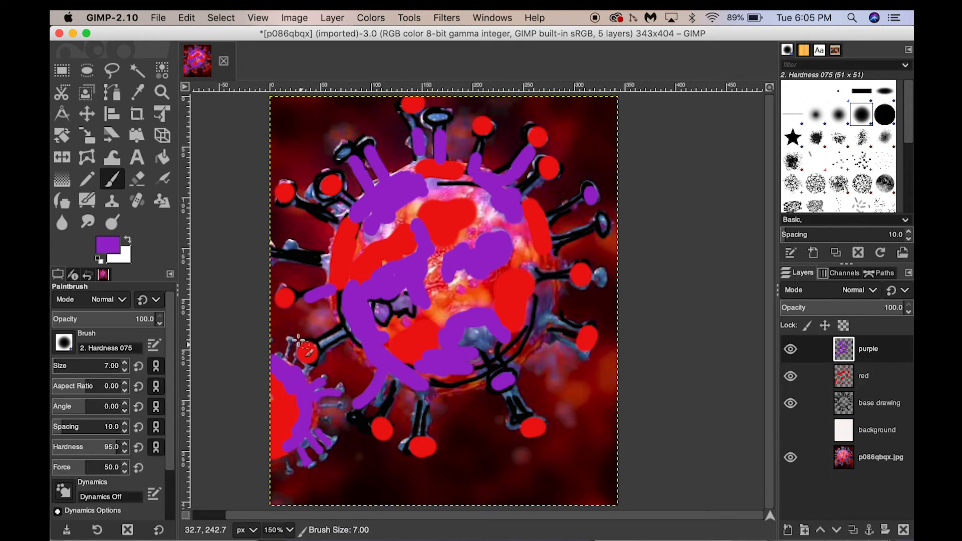
- Add purple strokes to the left spike stalks and along the body's lower right edge
{"action": "key", "text": "shift+c"}
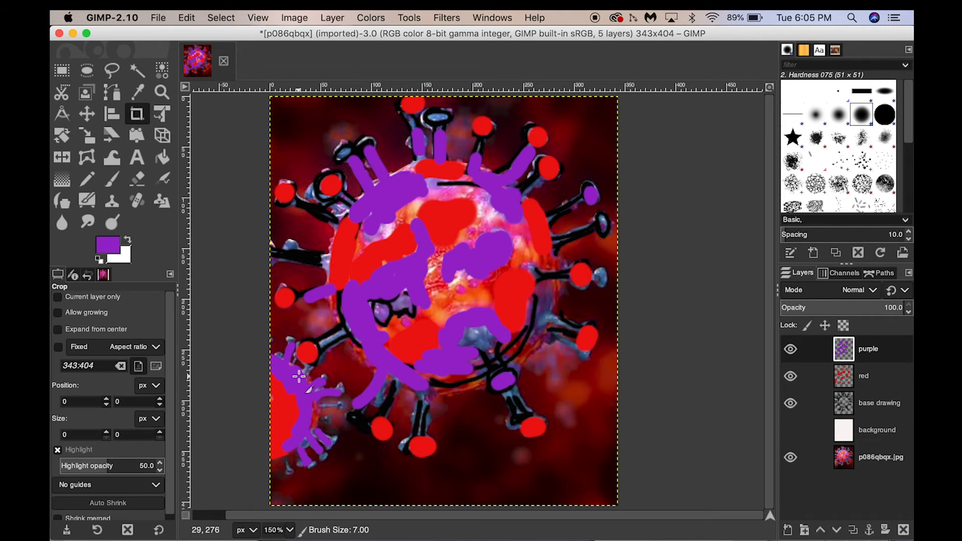
{"action": "key", "text": "p"}
{"action": "left_click_drag", "start_coordinate": [420, 165], "coordinate": [407, 174]}
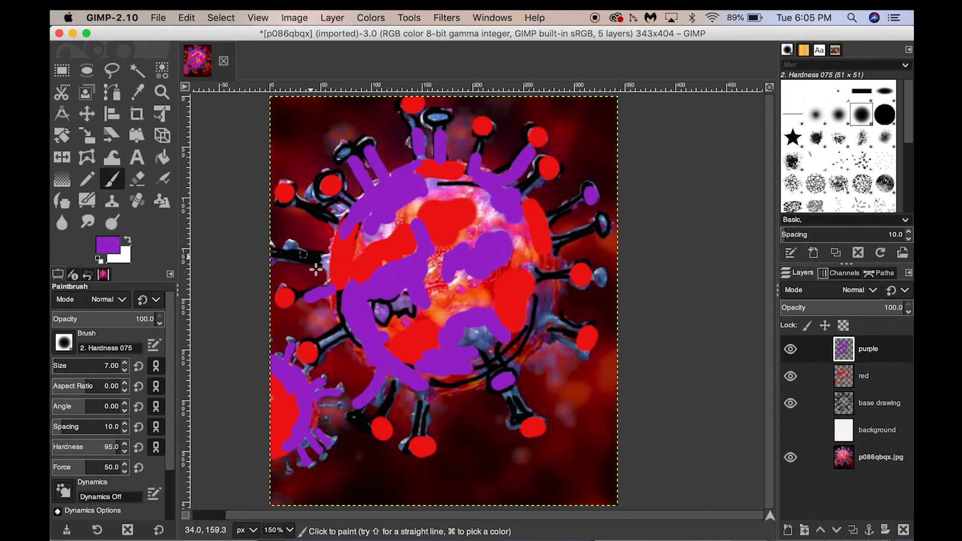
{"action": "left_click_drag", "start_coordinate": [337, 259], "coordinate": [324, 259]}
{"action": "key", "text": "shift+c"}
{"action": "key", "text": "p"}
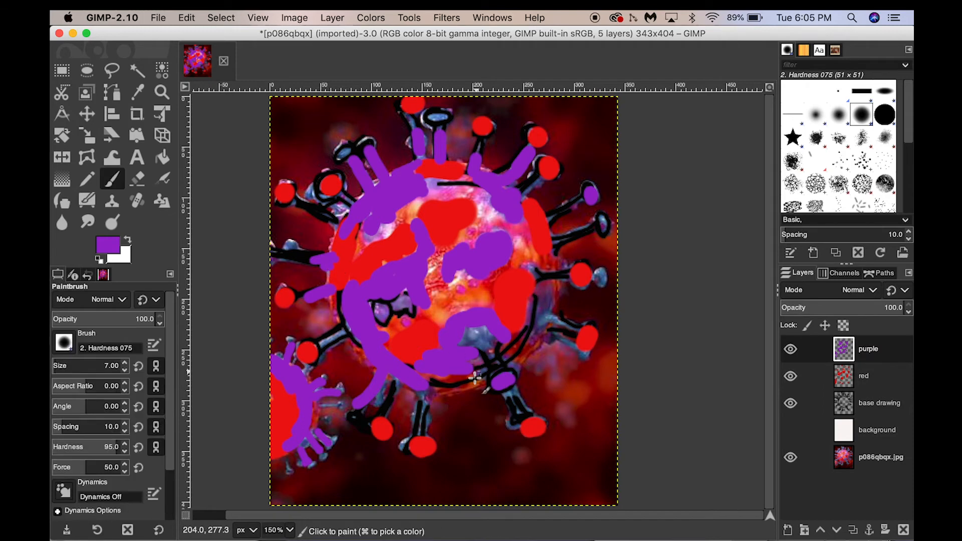
{"action": "left_click_drag", "start_coordinate": [422, 378], "coordinate": [478, 382]}
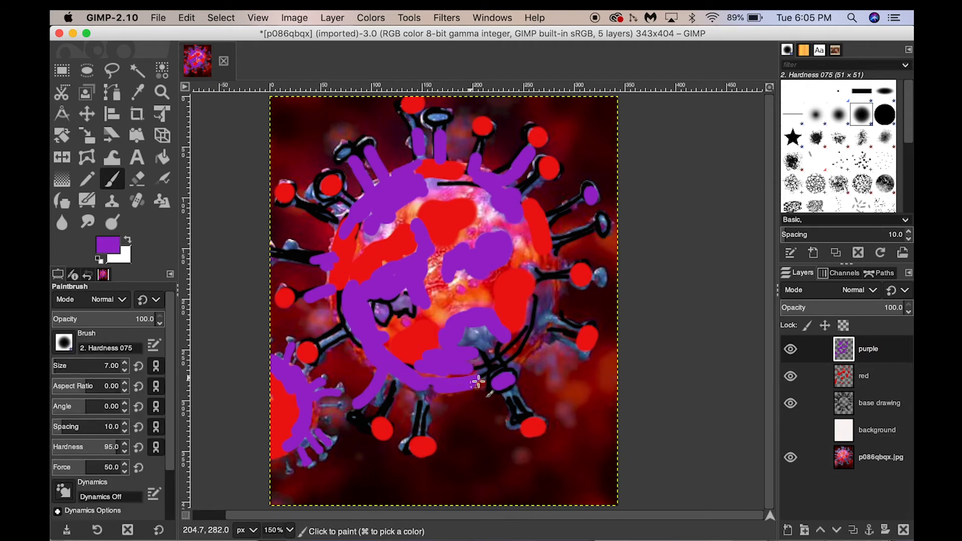
{"action": "left_click_drag", "start_coordinate": [520, 360], "coordinate": [547, 295]}
{"action": "key", "text": "shift+c"}
{"action": "key", "text": "p"}
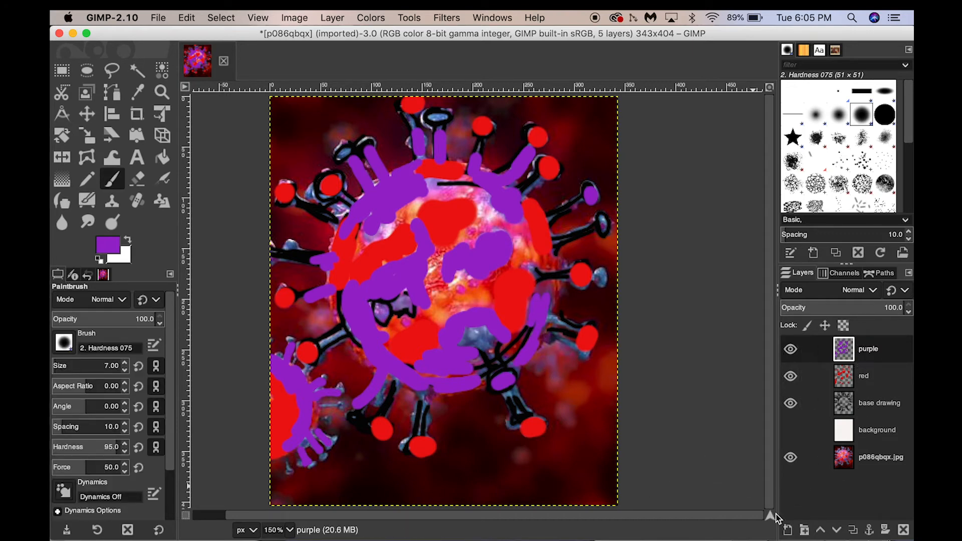
{"action": "left_click", "coordinate": [788, 530]}
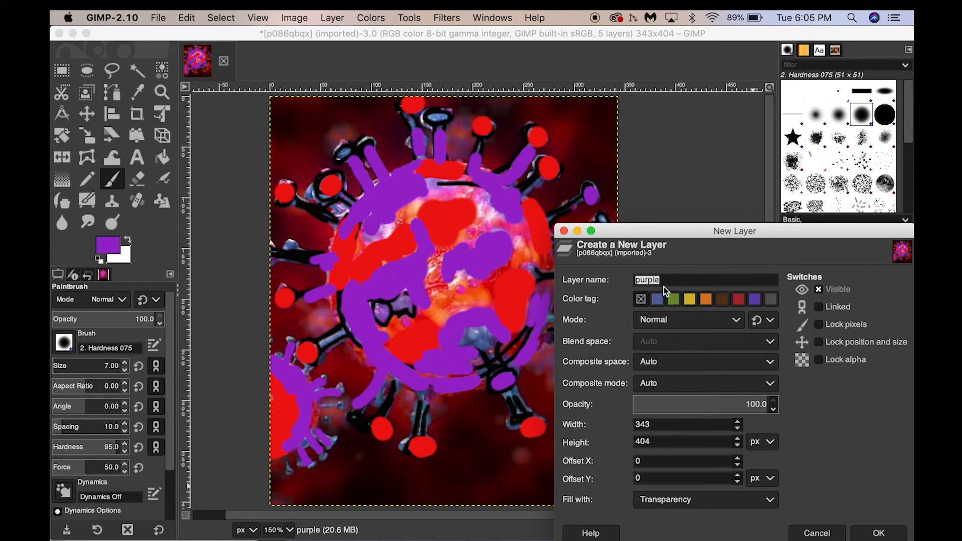
{"action": "left_click", "coordinate": [817, 535]}
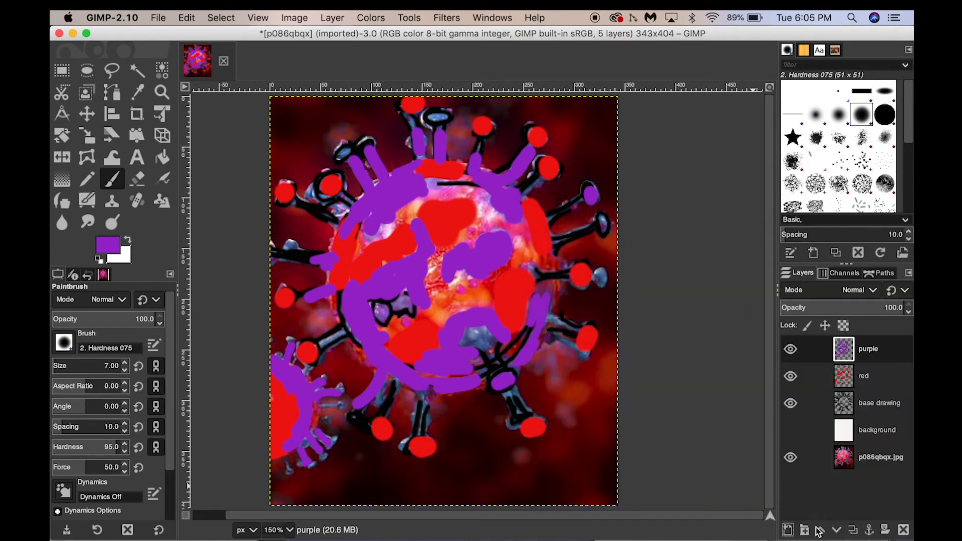
- Add a new layer named blue
{"action": "left_click", "coordinate": [789, 530]}
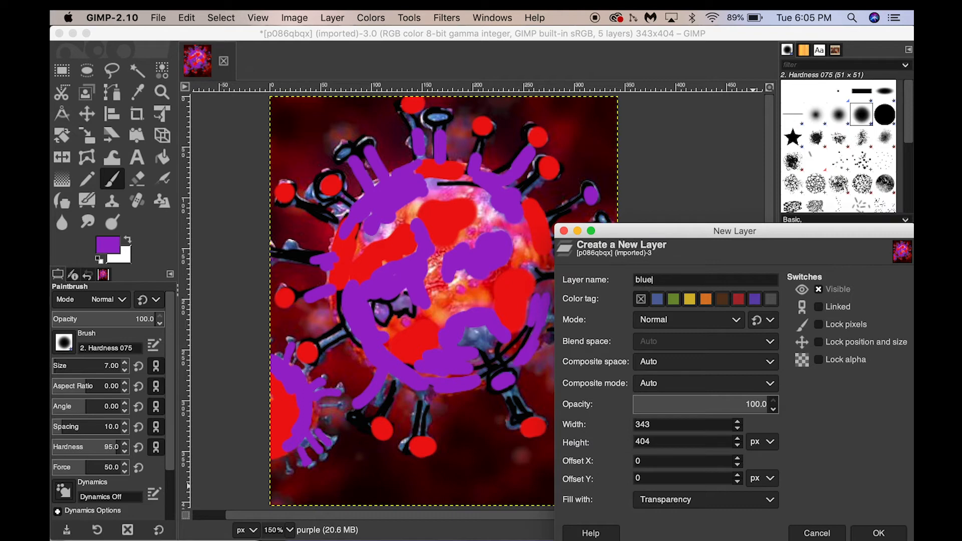
{"action": "type", "text": "blue"}
{"action": "left_click", "coordinate": [879, 533]}
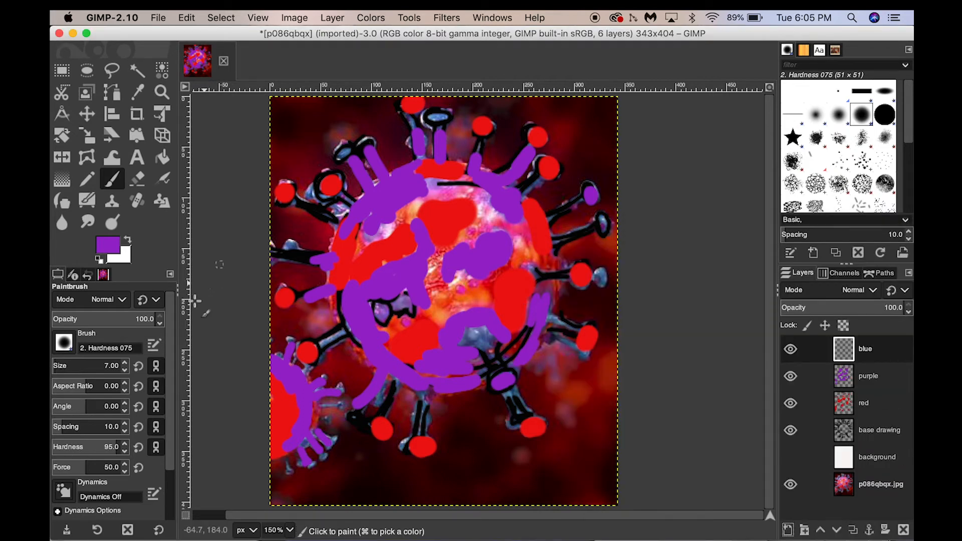
- Set the foreground colour to a light cyan blue, 4fdbe8
{"action": "left_click", "coordinate": [108, 246]}
{"action": "left_click", "coordinate": [170, 146]}
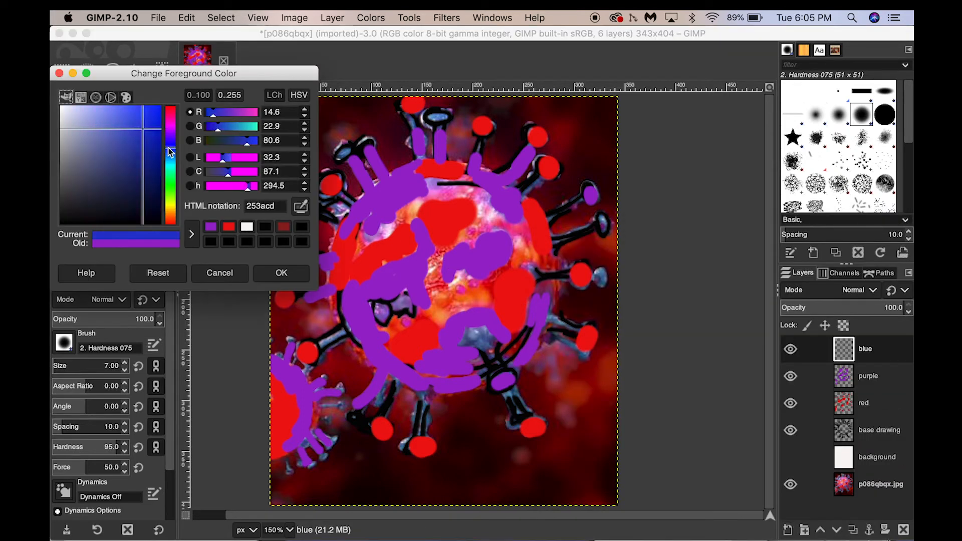
{"action": "left_click", "coordinate": [126, 116]}
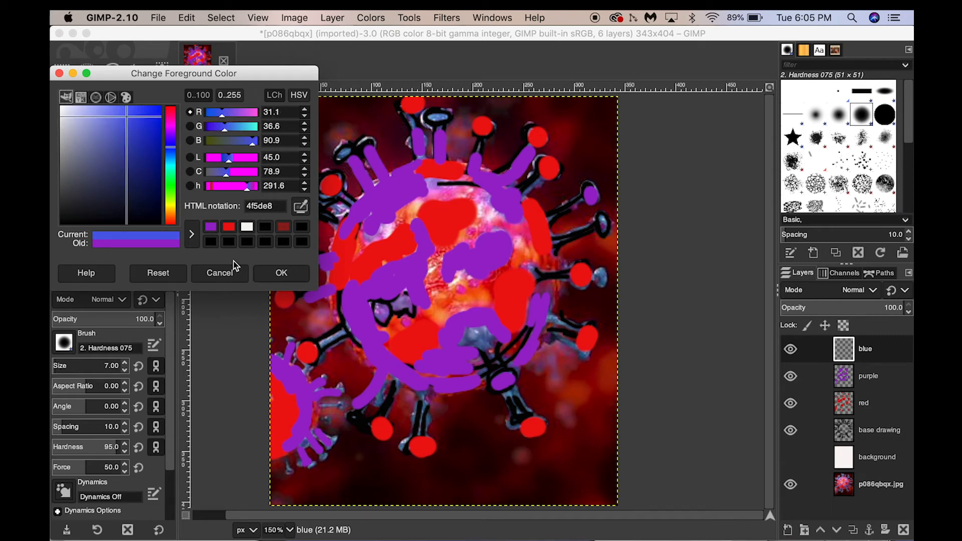
{"action": "left_click", "coordinate": [171, 163]}
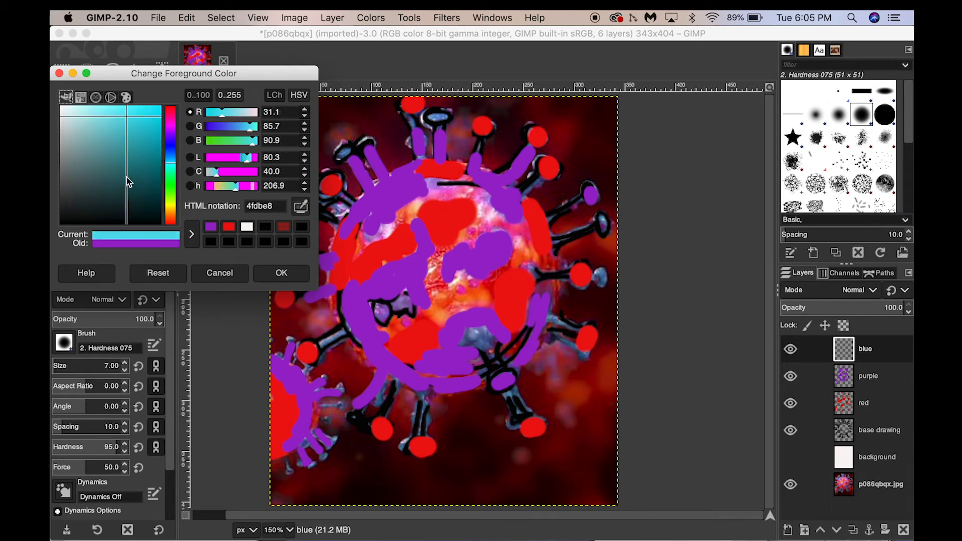
{"action": "left_click", "coordinate": [147, 121]}
{"action": "left_click", "coordinate": [282, 272]}
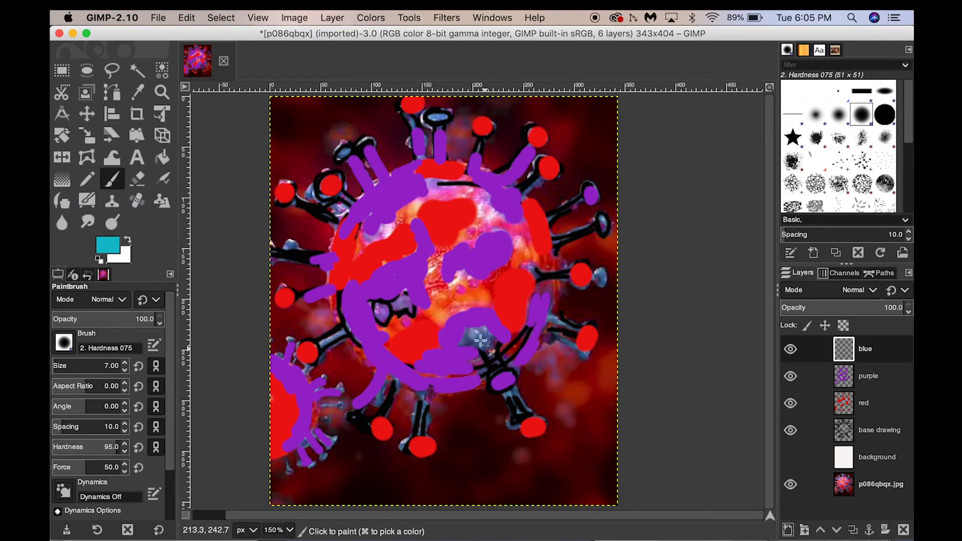
- On the blue layer, paint cyan on a lower body patch and on two right-hand spikes with the paintbrush
{"action": "key", "text": "b"}
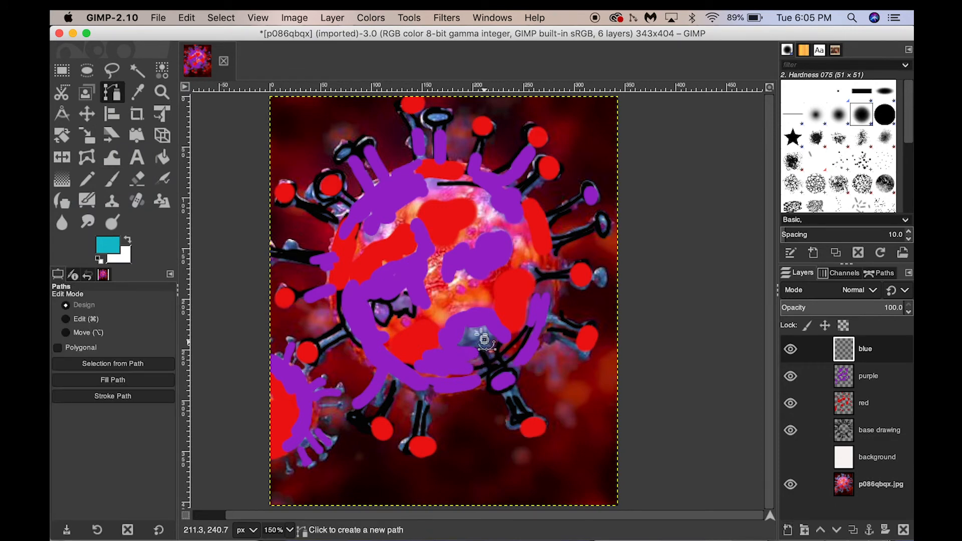
{"action": "left_click", "coordinate": [112, 179]}
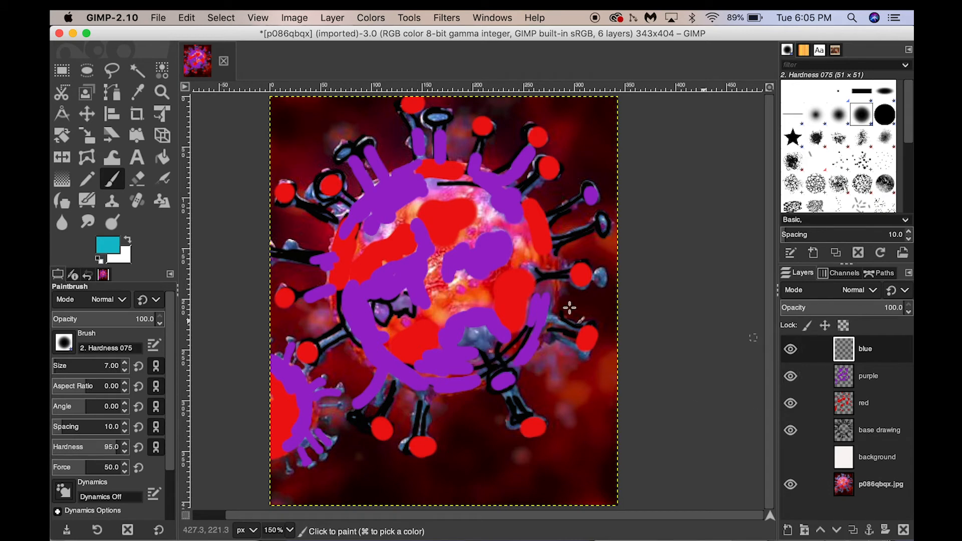
{"action": "mouse_move", "coordinate": [472, 338]}
{"action": "left_mouse_down"}
{"action": "mouse_move", "coordinate": [491, 354]}
{"action": "mouse_move", "coordinate": [470, 329]}
{"action": "left_mouse_up"}
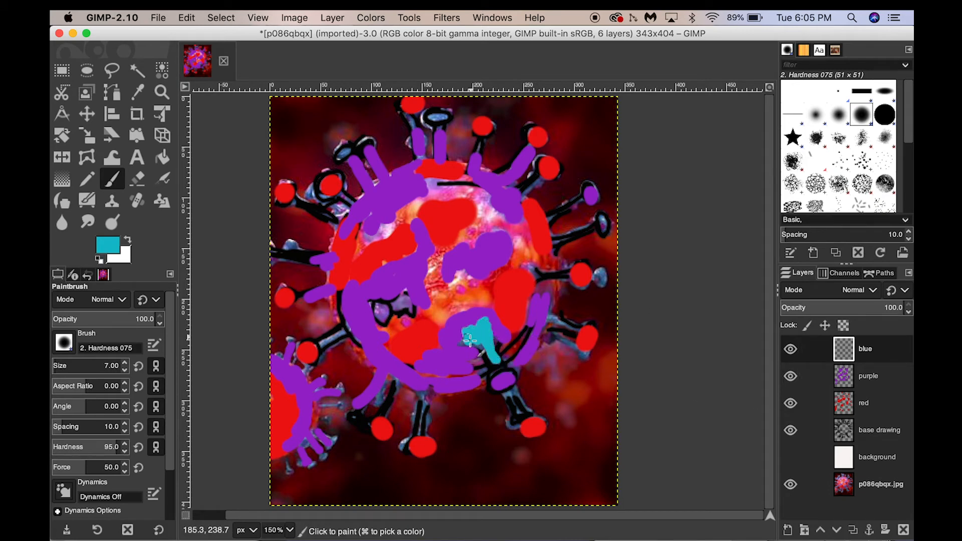
{"action": "left_click_drag", "start_coordinate": [556, 274], "coordinate": [533, 275]}
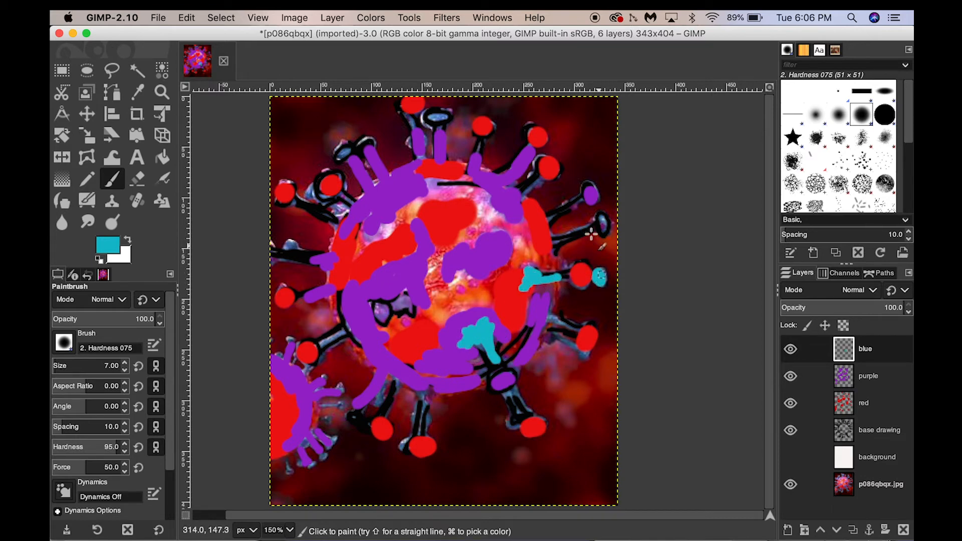
{"action": "left_click_drag", "start_coordinate": [602, 226], "coordinate": [554, 244]}
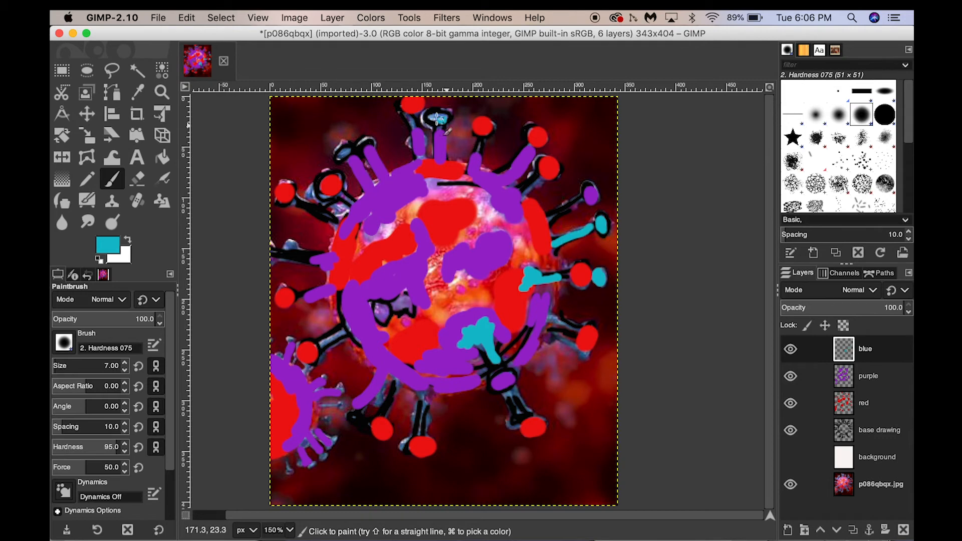
- Paint cyan on the top spike tip, upper left spikes and a lower left spike stalk
{"action": "left_click_drag", "start_coordinate": [436, 118], "coordinate": [442, 119]}
{"action": "mouse_move", "coordinate": [345, 153]}
{"action": "left_mouse_down"}
{"action": "mouse_move", "coordinate": [350, 206]}
{"action": "mouse_move", "coordinate": [363, 146]}
{"action": "left_mouse_up"}
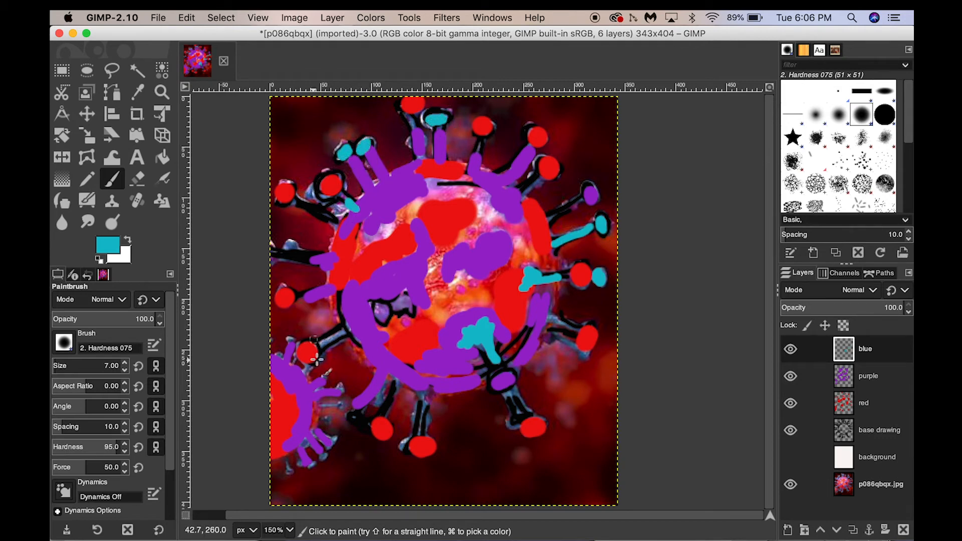
{"action": "left_click_drag", "start_coordinate": [321, 346], "coordinate": [345, 334]}
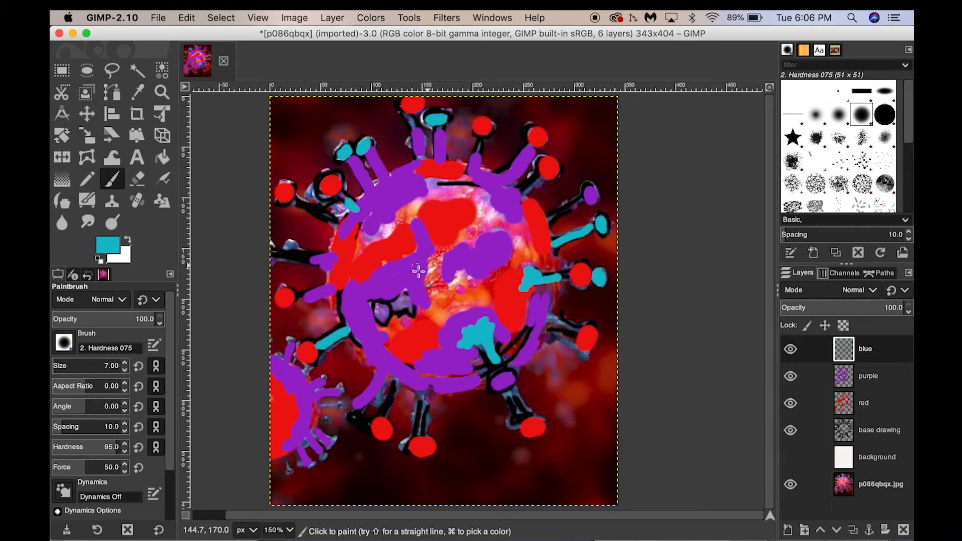
- Enlarge the brush to about 12 and paint broad cyan bands across the upper rim and centre of the virus body
{"action": "key", "text": "bracketright"}
{"action": "key", "text": "bracketright"}
{"action": "key", "text": "bracketright"}
{"action": "key", "text": "bracketright"}
{"action": "key", "text": "bracketright"}
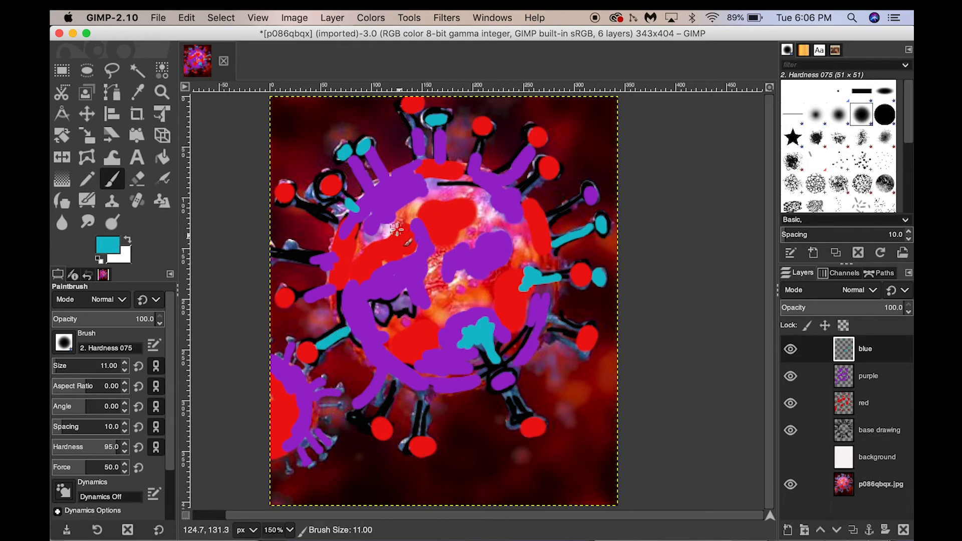
{"action": "mouse_move", "coordinate": [364, 231]}
{"action": "left_mouse_down"}
{"action": "mouse_move", "coordinate": [418, 195]}
{"action": "mouse_move", "coordinate": [425, 205]}
{"action": "mouse_move", "coordinate": [431, 182]}
{"action": "mouse_move", "coordinate": [443, 184]}
{"action": "mouse_move", "coordinate": [429, 190]}
{"action": "mouse_move", "coordinate": [456, 182]}
{"action": "mouse_move", "coordinate": [526, 245]}
{"action": "left_mouse_up"}
{"action": "mouse_move", "coordinate": [518, 198]}
{"action": "left_mouse_down"}
{"action": "mouse_move", "coordinate": [479, 174]}
{"action": "mouse_move", "coordinate": [414, 170]}
{"action": "left_mouse_up"}
{"action": "mouse_move", "coordinate": [551, 308]}
{"action": "left_mouse_down"}
{"action": "mouse_move", "coordinate": [556, 260]}
{"action": "mouse_move", "coordinate": [530, 248]}
{"action": "mouse_move", "coordinate": [512, 253]}
{"action": "mouse_move", "coordinate": [481, 281]}
{"action": "mouse_move", "coordinate": [484, 308]}
{"action": "mouse_move", "coordinate": [436, 301]}
{"action": "mouse_move", "coordinate": [434, 250]}
{"action": "left_mouse_up"}
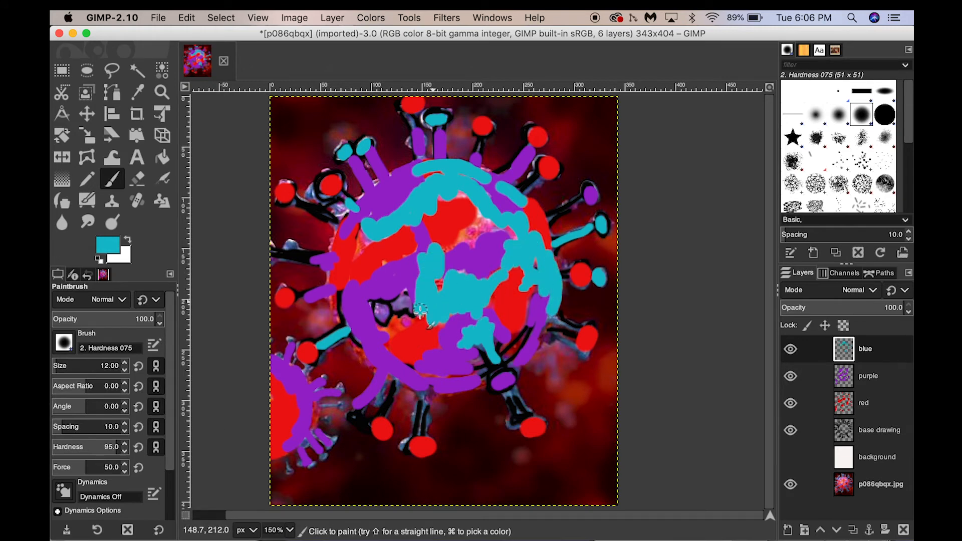
- Paint cyan on the left body edge, the small virus at lower left and the far left spike
{"action": "mouse_move", "coordinate": [339, 261]}
{"action": "left_mouse_down"}
{"action": "mouse_move", "coordinate": [343, 237]}
{"action": "mouse_move", "coordinate": [336, 276]}
{"action": "left_mouse_up"}
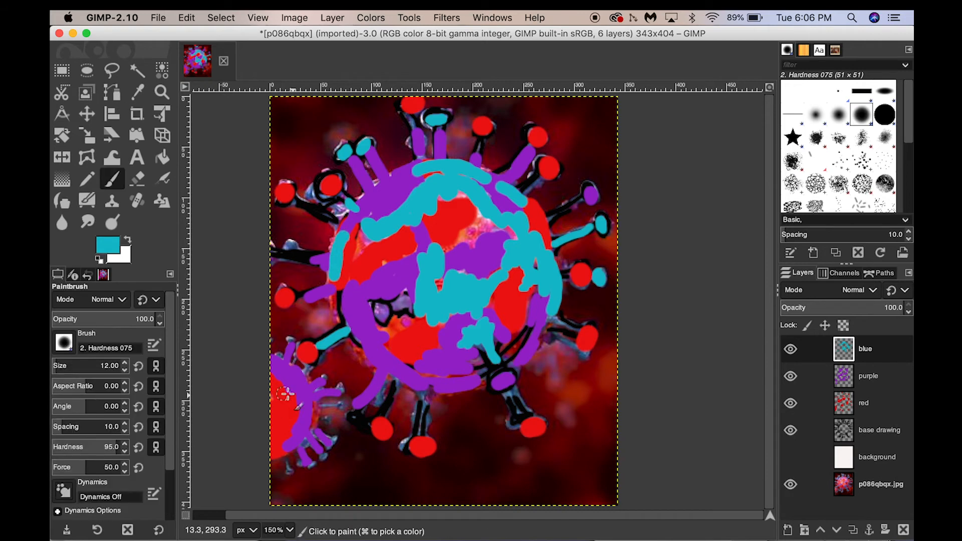
{"action": "mouse_move", "coordinate": [285, 393]}
{"action": "left_mouse_down"}
{"action": "mouse_move", "coordinate": [296, 406]}
{"action": "mouse_move", "coordinate": [281, 381]}
{"action": "left_mouse_up"}
{"action": "key", "text": "shift+c"}
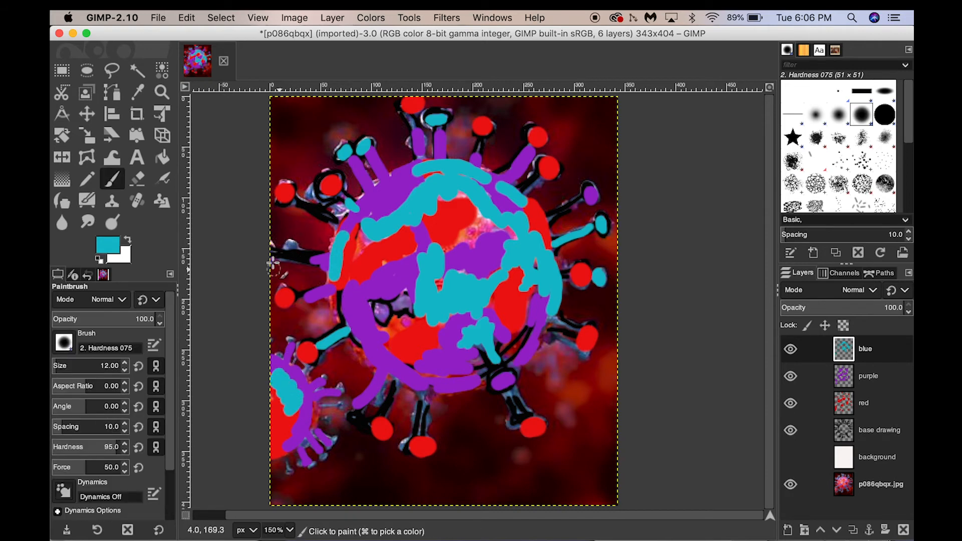
{"action": "left_click", "coordinate": [274, 255]}
- Toggle the white background layer's visibility to compare the colouring against the photo
{"action": "left_click", "coordinate": [791, 457]}
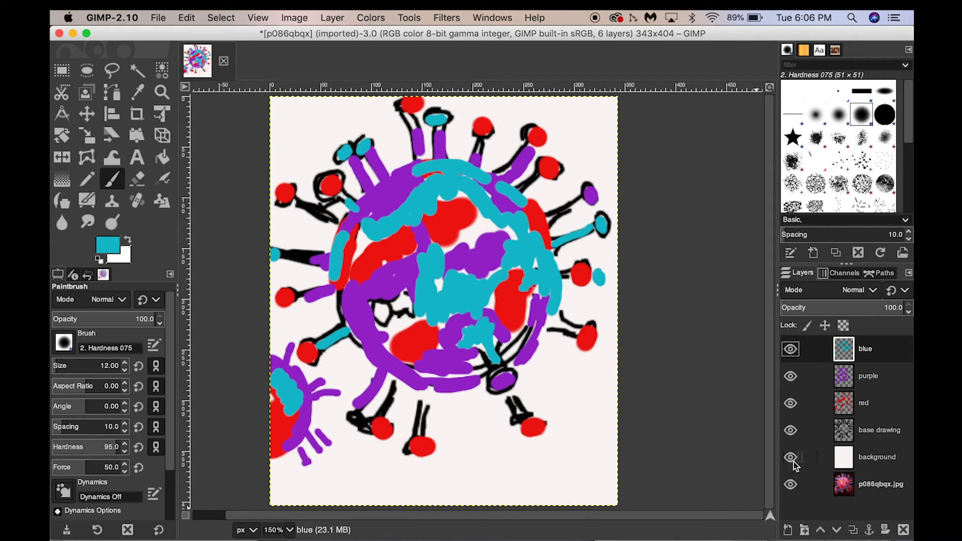
{"action": "left_click", "coordinate": [794, 461]}
{"action": "left_click", "coordinate": [793, 461]}
{"action": "left_click", "coordinate": [794, 461]}
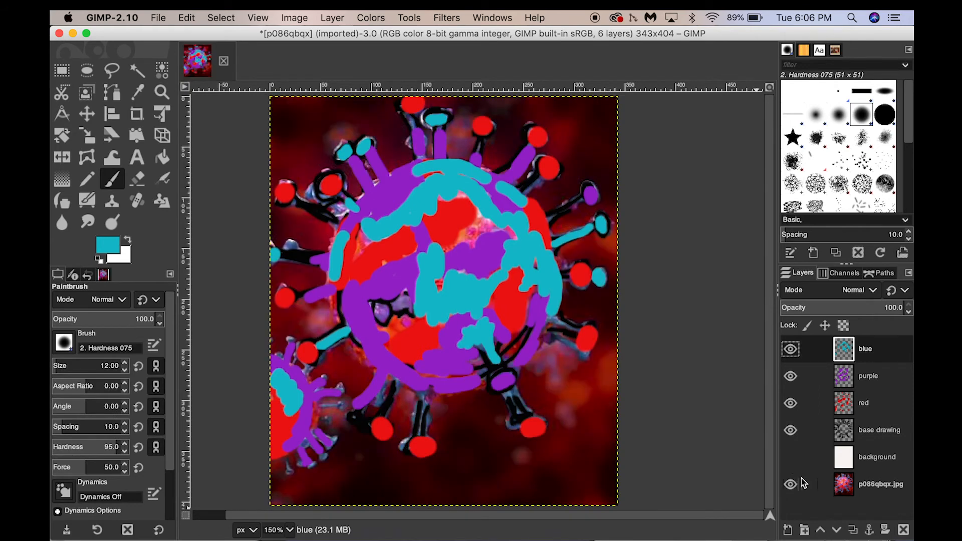
- Select the background layer and set the foreground colour to light green, b8f386
{"action": "left_click", "coordinate": [860, 467]}
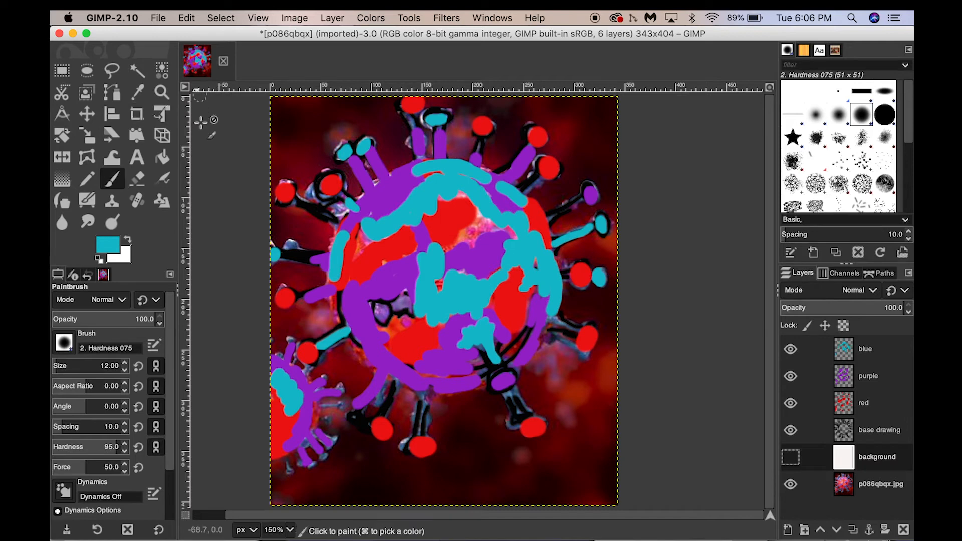
{"action": "left_click", "coordinate": [162, 164]}
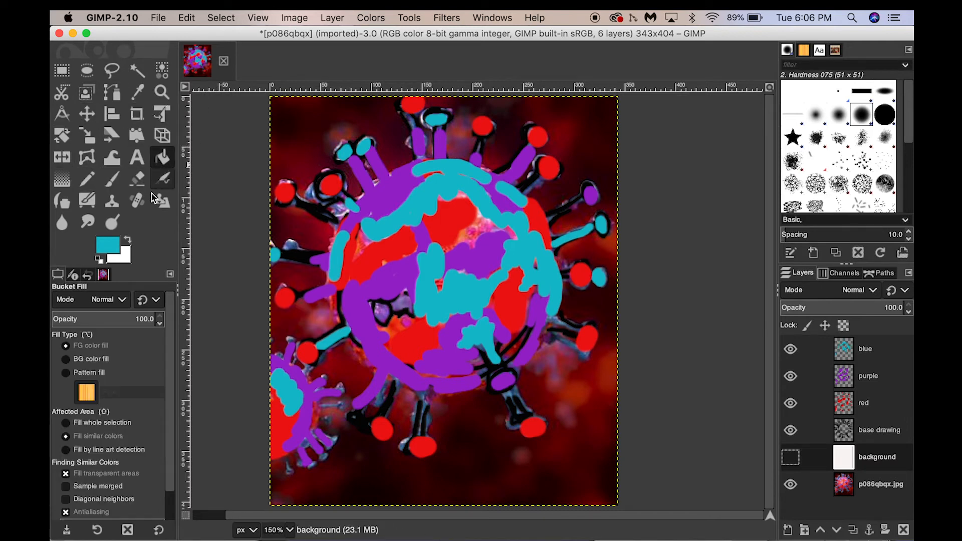
{"action": "left_click", "coordinate": [114, 249]}
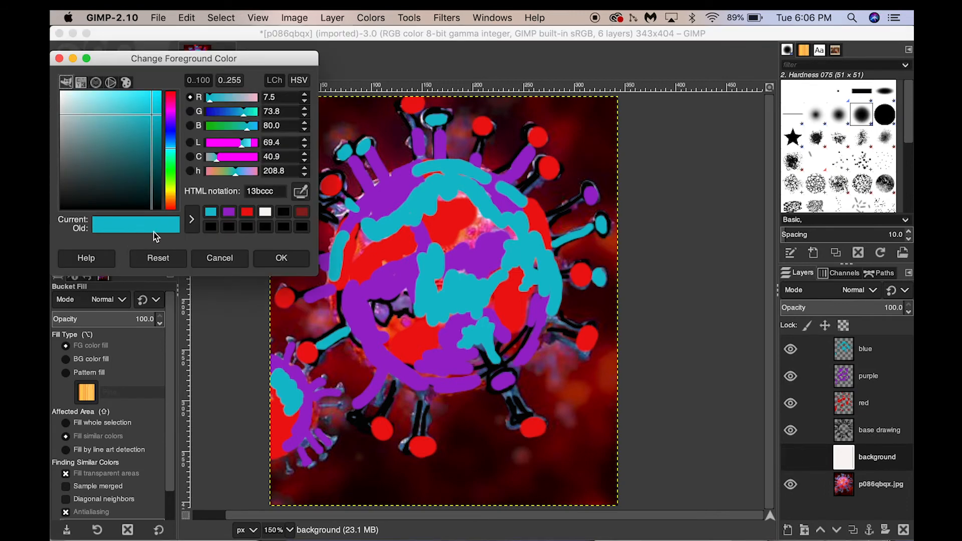
{"action": "left_click", "coordinate": [169, 185]}
{"action": "left_click_drag", "start_coordinate": [170, 185], "coordinate": [171, 181]}
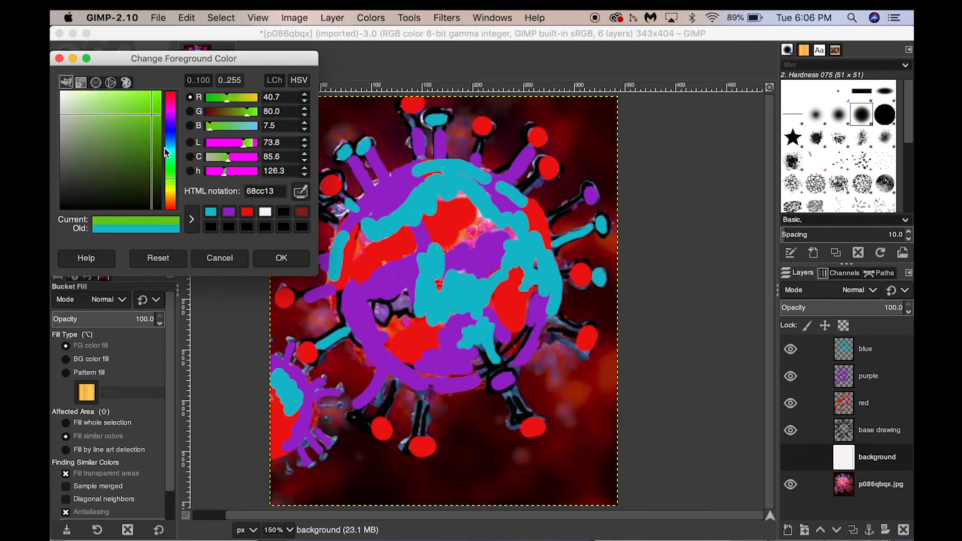
{"action": "left_click", "coordinate": [107, 94]}
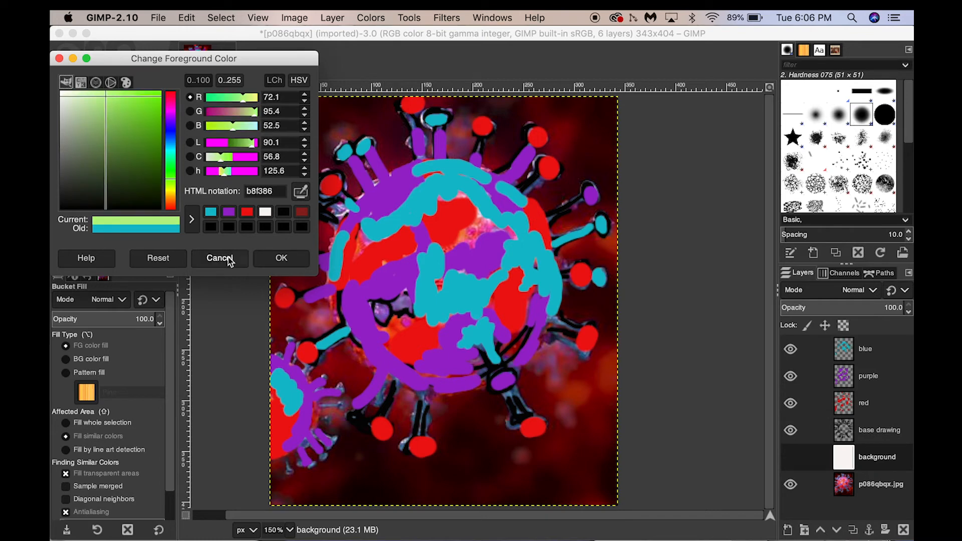
{"action": "left_click", "coordinate": [284, 260]}
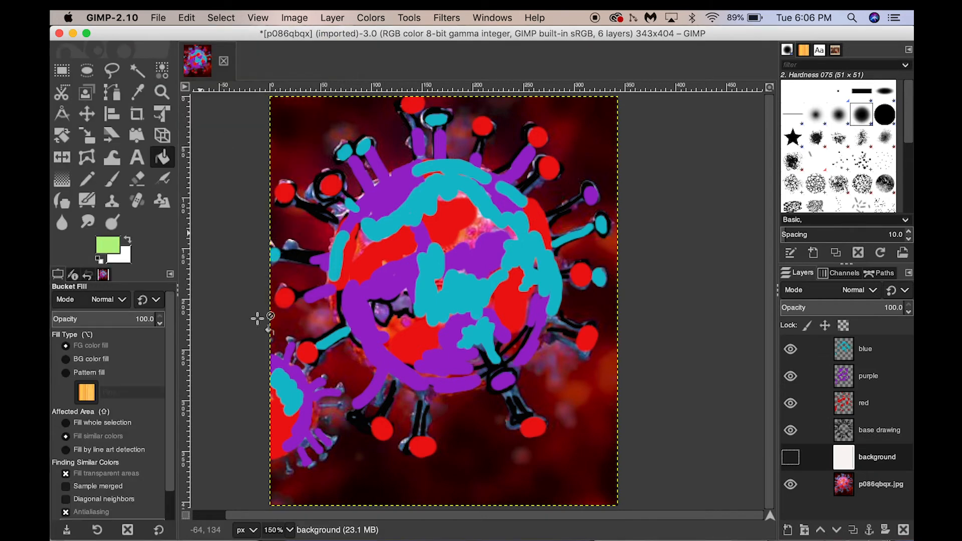
- Switch to the paintbrush and enlarge its size to 89
{"action": "key", "text": "b"}
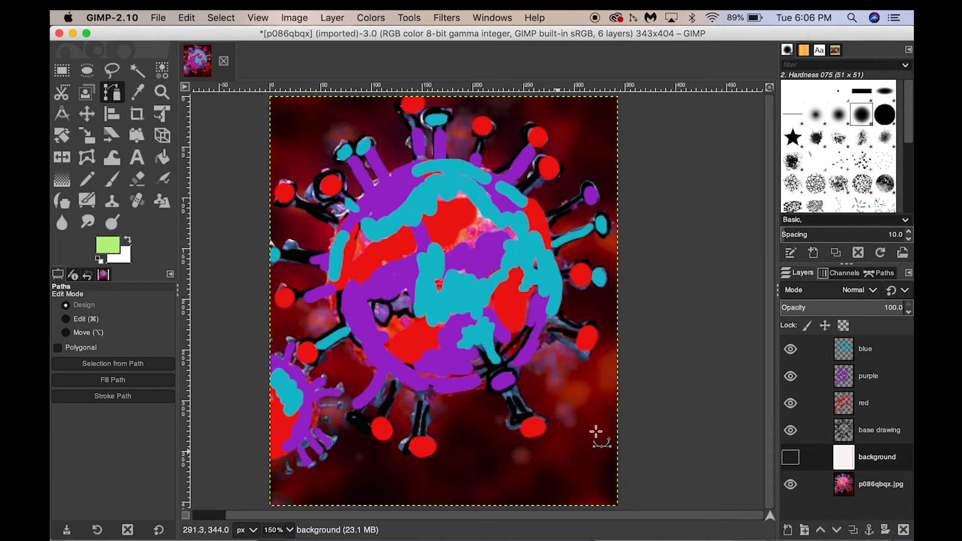
{"action": "key", "text": "p"}
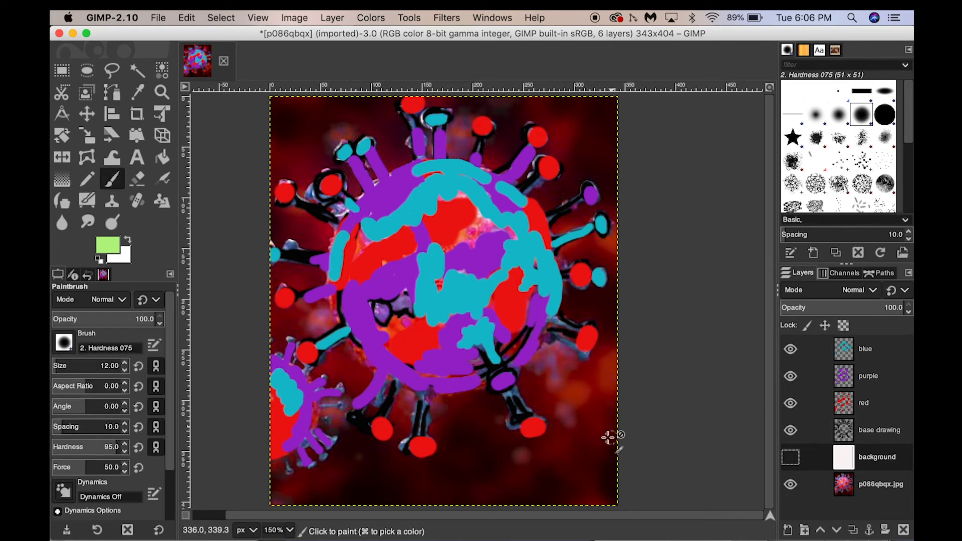
{"action": "key", "text": "bracketright"}
{"action": "key", "text": "bracketright"}
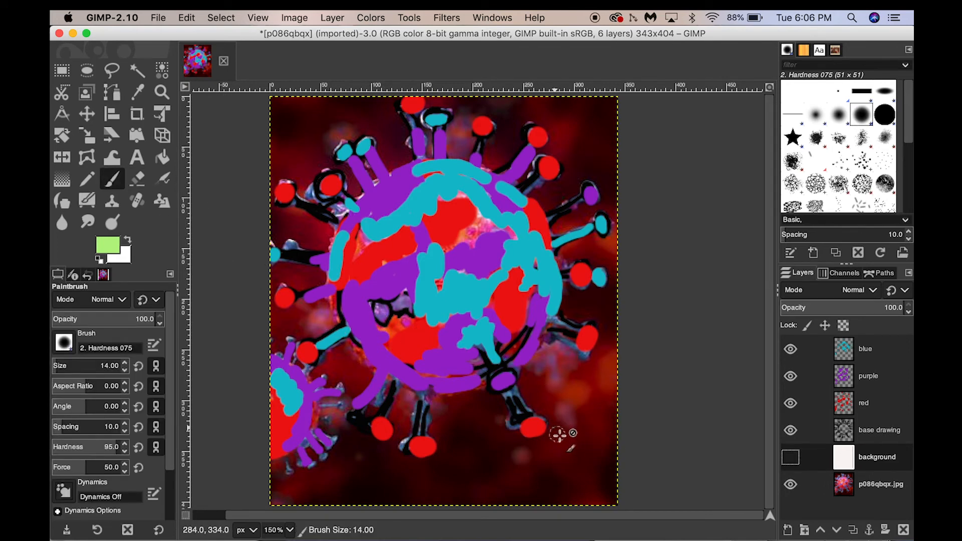
{"action": "key", "text": "bracketright"}
{"action": "key", "text": "bracketright"}
{"action": "key", "text": "bracketright"}
{"action": "key", "text": "bracketright"}
{"action": "key", "text": "bracketright"}
{"action": "key", "text": "bracketright"}
{"action": "key", "text": "bracketright"}
{"action": "key", "text": "bracketright"}
{"action": "key", "text": "bracketright"}
{"action": "key", "text": "bracketright"}
{"action": "key", "text": "bracketright"}
{"action": "key", "text": "bracketright"}
{"action": "key", "text": "bracketright"}
{"action": "key", "text": "bracketright"}
{"action": "key", "text": "bracketright"}
{"action": "key", "text": "bracketright"}
{"action": "key", "text": "bracketright"}
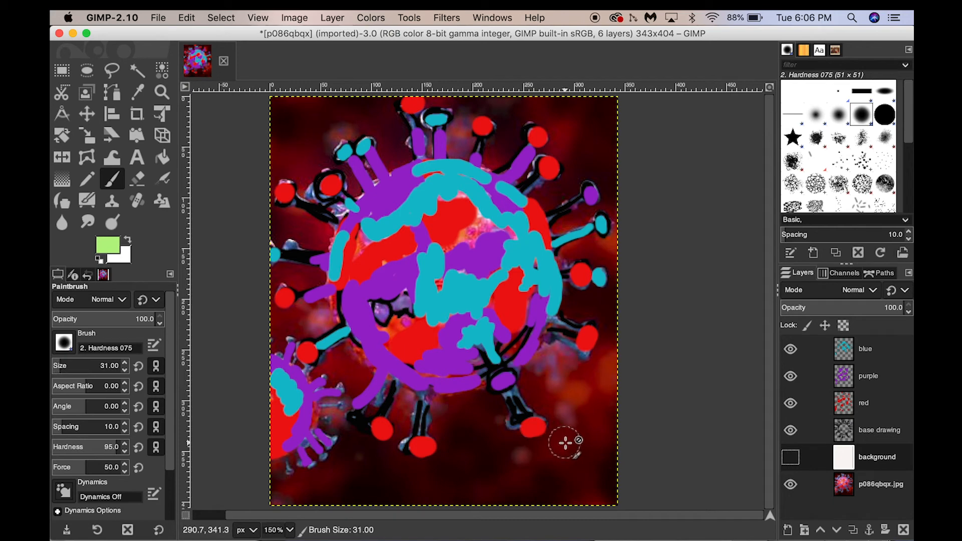
{"action": "key", "text": "bracketright"}
{"action": "key", "text": "bracketright"}
{"action": "key", "text": "bracketright"}
{"action": "key", "text": "bracketright"}
{"action": "key", "text": "bracketright"}
{"action": "key", "text": "bracketright"}
{"action": "key", "text": "bracketright"}
{"action": "key", "text": "bracketright"}
{"action": "key", "text": "bracketright"}
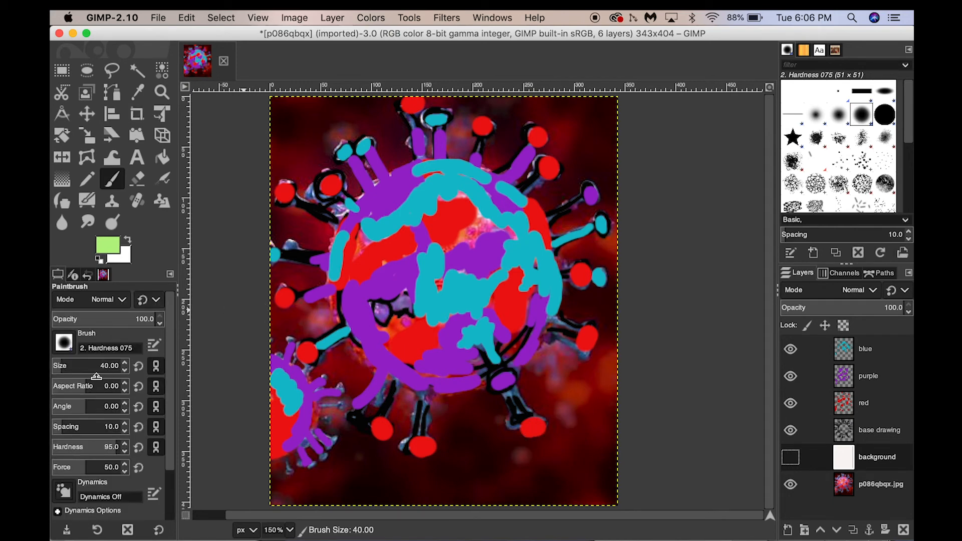
{"action": "left_click_drag", "start_coordinate": [64, 370], "coordinate": [94, 368]}
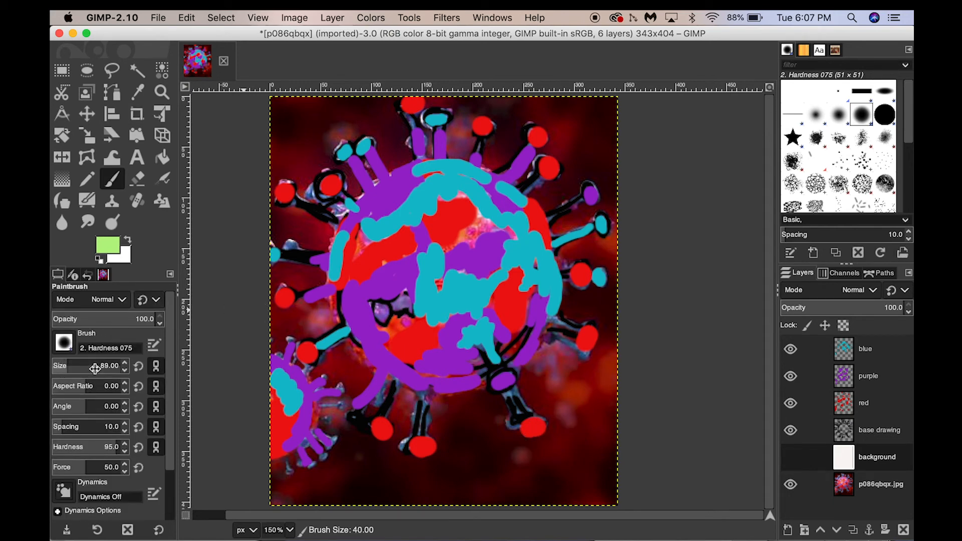
- Make the background layer visible and paint it entirely light green
{"action": "left_click", "coordinate": [600, 416]}
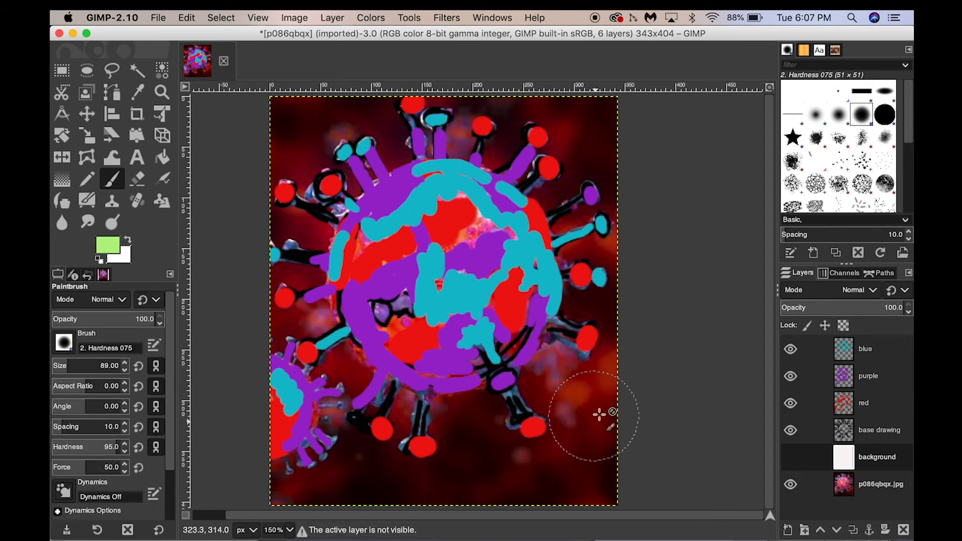
{"action": "left_click", "coordinate": [790, 458]}
{"action": "mouse_move", "coordinate": [608, 440]}
{"action": "left_mouse_down"}
{"action": "mouse_move", "coordinate": [548, 458]}
{"action": "mouse_move", "coordinate": [559, 407]}
{"action": "mouse_move", "coordinate": [428, 411]}
{"action": "mouse_move", "coordinate": [543, 467]}
{"action": "mouse_move", "coordinate": [545, 491]}
{"action": "mouse_move", "coordinate": [452, 472]}
{"action": "mouse_move", "coordinate": [383, 399]}
{"action": "mouse_move", "coordinate": [341, 475]}
{"action": "mouse_move", "coordinate": [364, 470]}
{"action": "mouse_move", "coordinate": [288, 473]}
{"action": "mouse_move", "coordinate": [281, 387]}
{"action": "mouse_move", "coordinate": [312, 314]}
{"action": "mouse_move", "coordinate": [418, 288]}
{"action": "mouse_move", "coordinate": [443, 302]}
{"action": "mouse_move", "coordinate": [497, 230]}
{"action": "mouse_move", "coordinate": [593, 333]}
{"action": "mouse_move", "coordinate": [617, 338]}
{"action": "mouse_move", "coordinate": [615, 503]}
{"action": "mouse_move", "coordinate": [650, 151]}
{"action": "mouse_move", "coordinate": [629, 149]}
{"action": "mouse_move", "coordinate": [601, 118]}
{"action": "mouse_move", "coordinate": [572, 192]}
{"action": "mouse_move", "coordinate": [520, 121]}
{"action": "mouse_move", "coordinate": [419, 137]}
{"action": "mouse_move", "coordinate": [412, 108]}
{"action": "mouse_move", "coordinate": [389, 97]}
{"action": "mouse_move", "coordinate": [361, 151]}
{"action": "mouse_move", "coordinate": [339, 166]}
{"action": "mouse_move", "coordinate": [291, 143]}
{"action": "mouse_move", "coordinate": [270, 149]}
{"action": "mouse_move", "coordinate": [266, 258]}
{"action": "mouse_move", "coordinate": [302, 213]}
{"action": "mouse_move", "coordinate": [341, 224]}
{"action": "mouse_move", "coordinate": [337, 262]}
{"action": "mouse_move", "coordinate": [317, 226]}
{"action": "mouse_move", "coordinate": [284, 253]}
{"action": "left_mouse_up"}
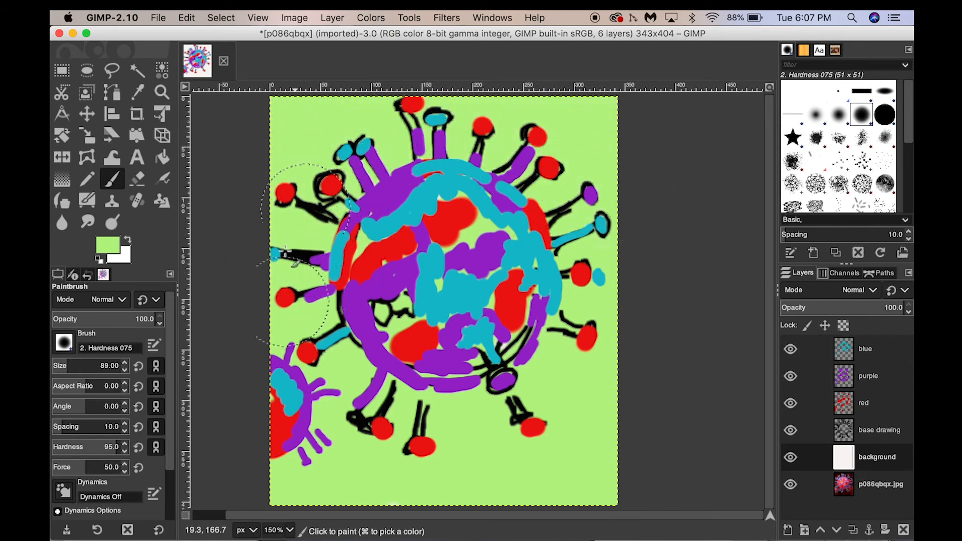
{"action": "key", "text": "shift+c"}
{"action": "key", "text": "p"}
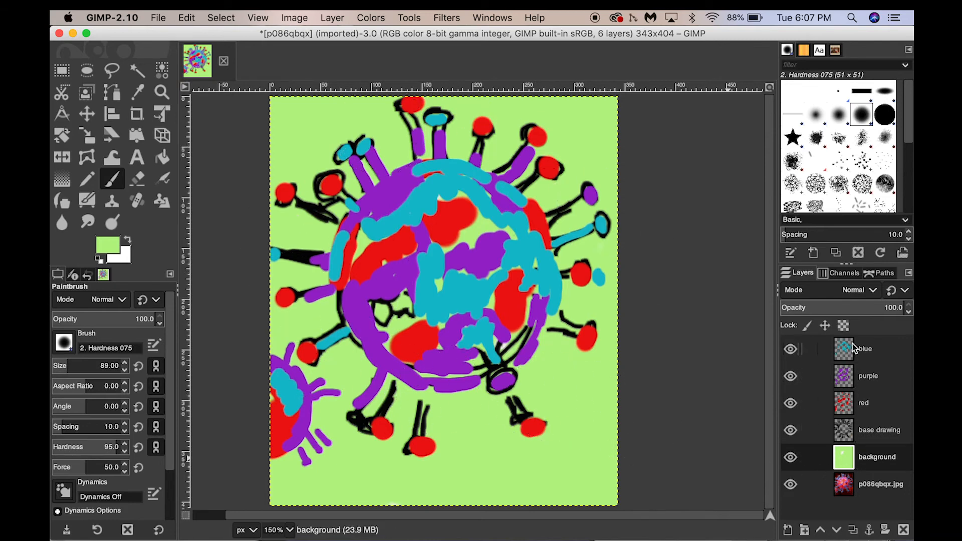
- Save the image as complementary.xcf
{"action": "left_click", "coordinate": [159, 18]}
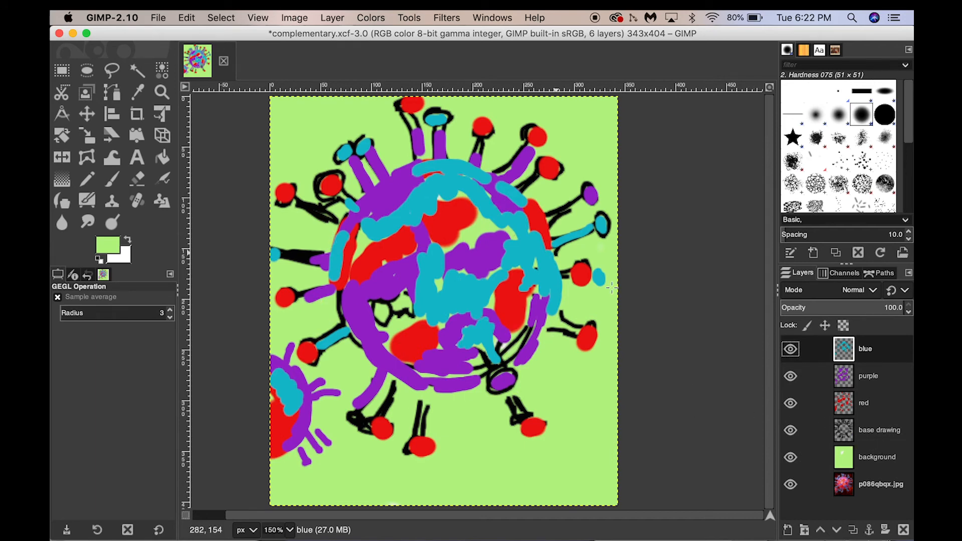
- Move the base drawing layer to the top of the layer stack
{"action": "mouse_move", "coordinate": [877, 432]}
{"action": "left_mouse_down"}
{"action": "mouse_move", "coordinate": [869, 345]}
{"action": "mouse_move", "coordinate": [877, 347]}
{"action": "left_mouse_up"}
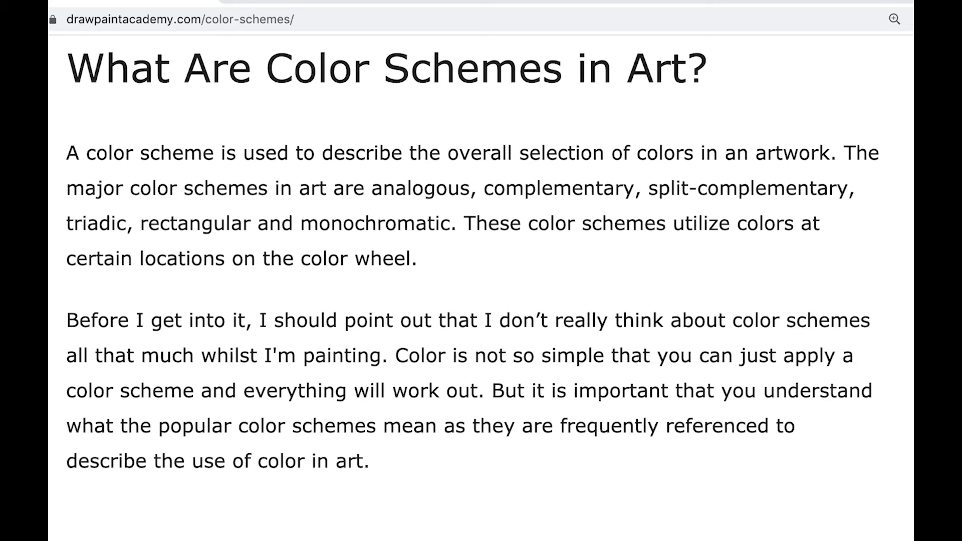
- In the browser, scroll through the drawpaintacademy.com colour schemes article covering analogous, complementary and split-complementary schemes
{"action": "scroll", "coordinate": [481, 288], "scroll_direction": "down", "scroll_amount": 20}
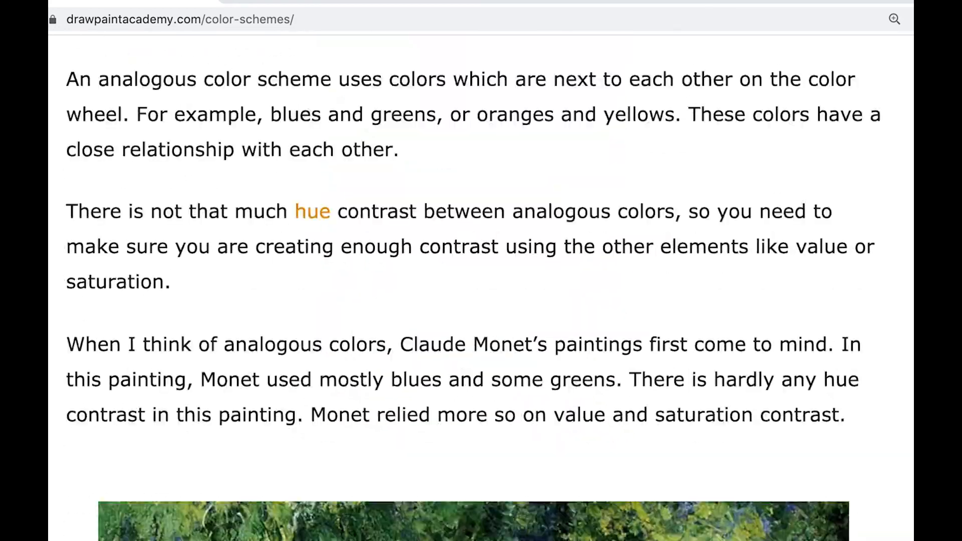
{"action": "scroll", "coordinate": [481, 288], "scroll_direction": "down", "scroll_amount": 20}
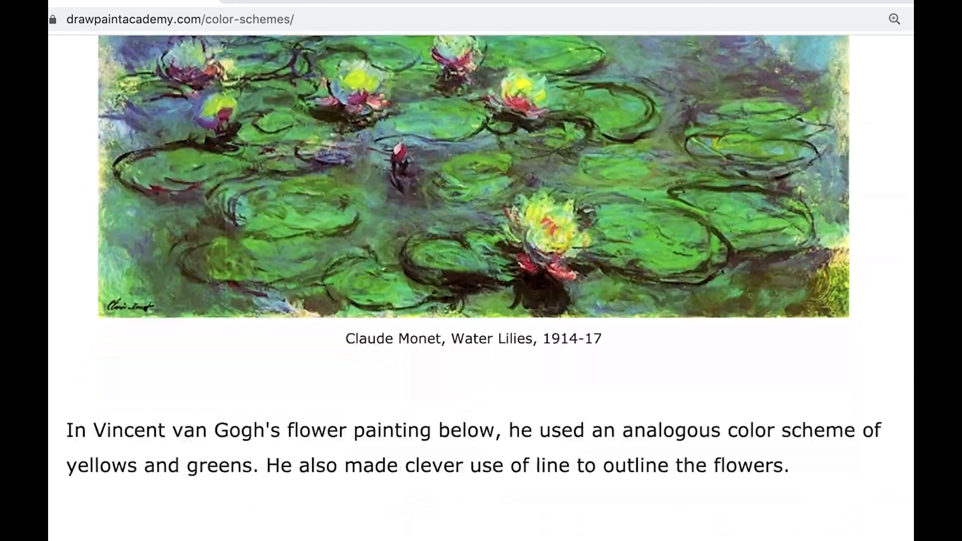
{"action": "scroll", "coordinate": [481, 288], "scroll_direction": "down", "scroll_amount": 20}
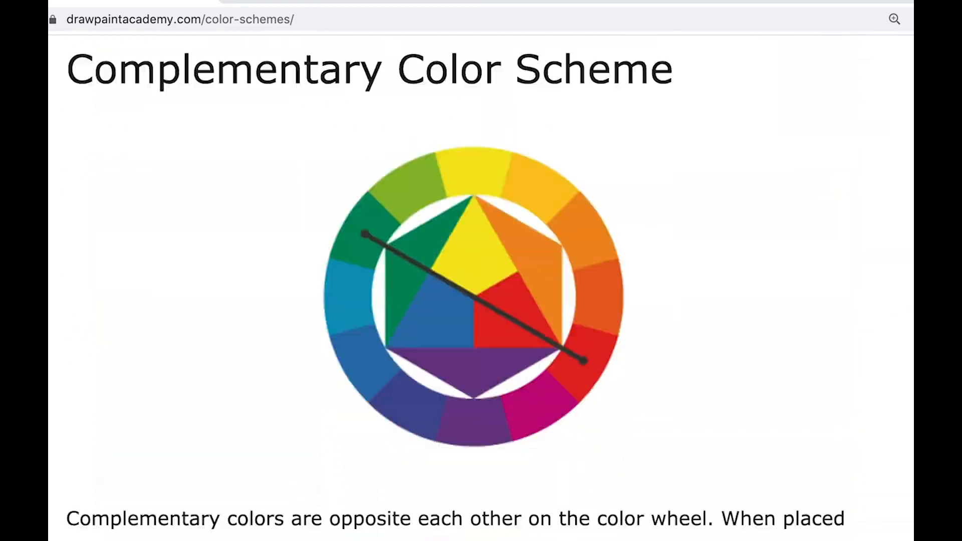
{"action": "scroll", "coordinate": [482, 289], "scroll_direction": "down", "scroll_amount": 20}
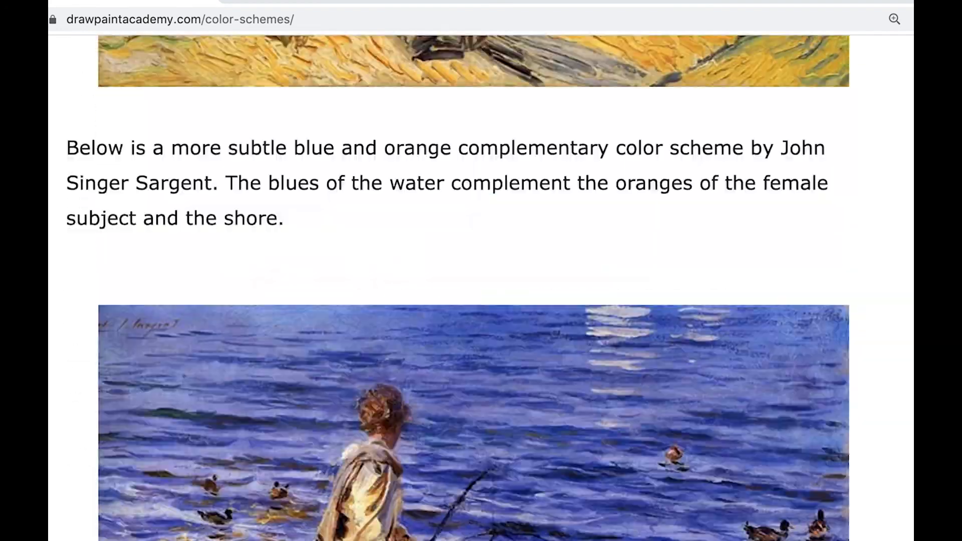
{"action": "scroll", "coordinate": [481, 288], "scroll_direction": "down", "scroll_amount": 20}
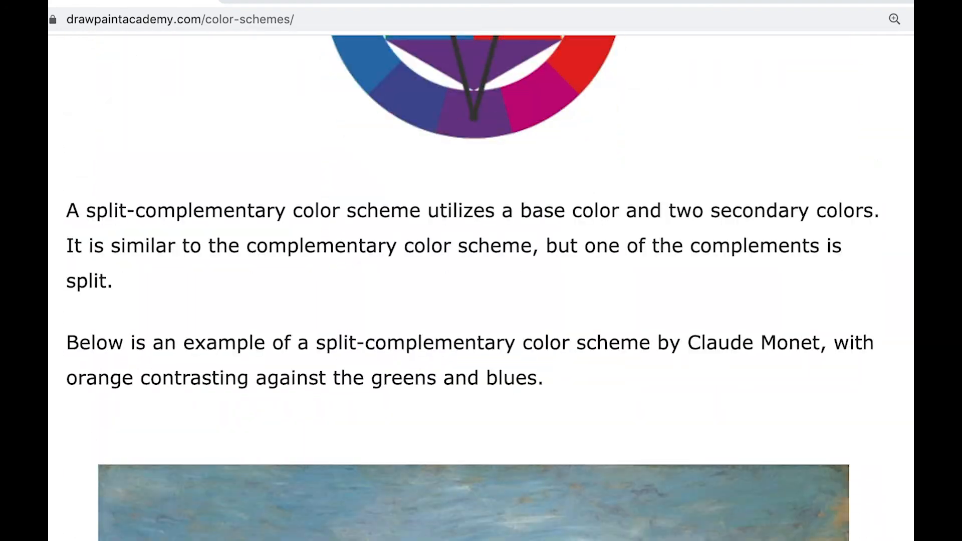
{"action": "scroll", "coordinate": [481, 289], "scroll_direction": "down", "scroll_amount": 10}
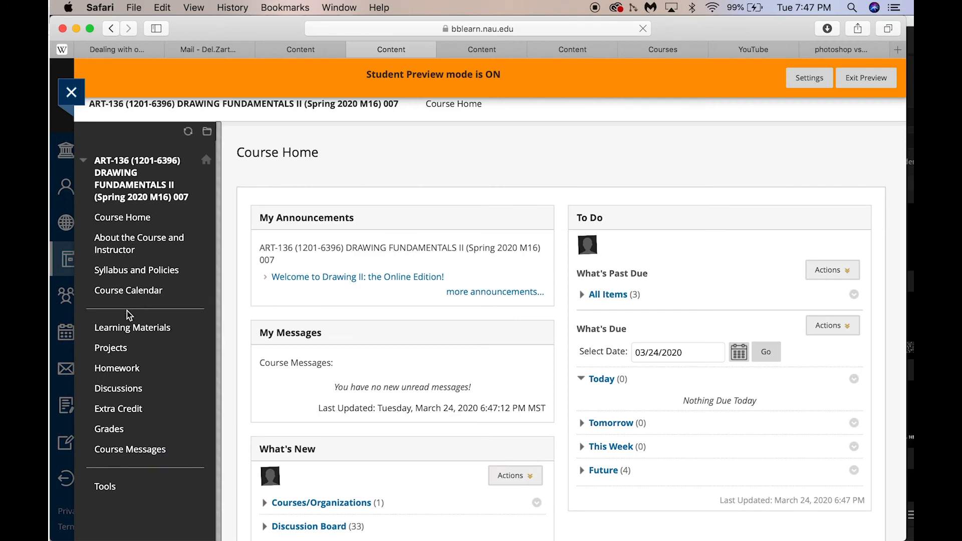
- On the course website, open Learning Materials, the Tutorials 03/23 to 03/29 folder and the Color Schemes item
{"action": "left_click", "coordinate": [131, 329]}
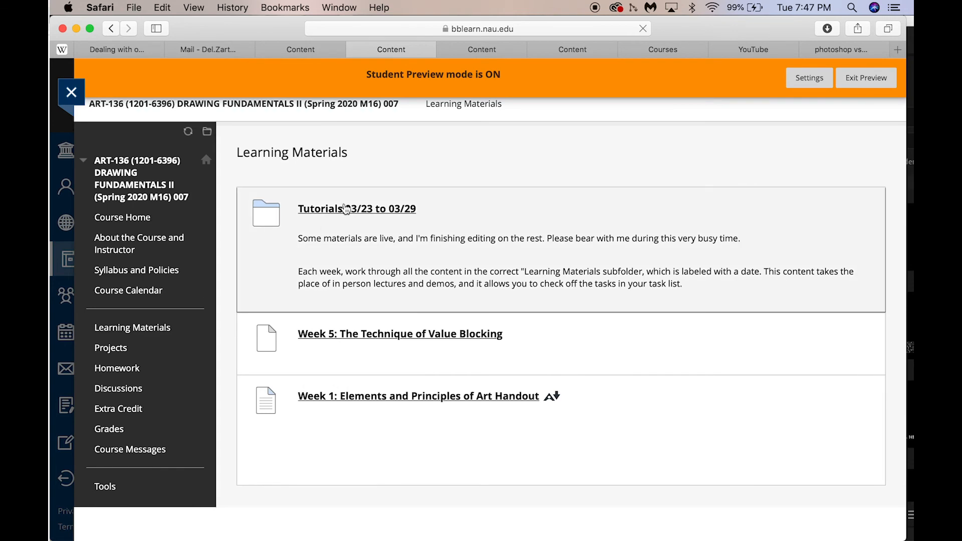
{"action": "left_click", "coordinate": [345, 208]}
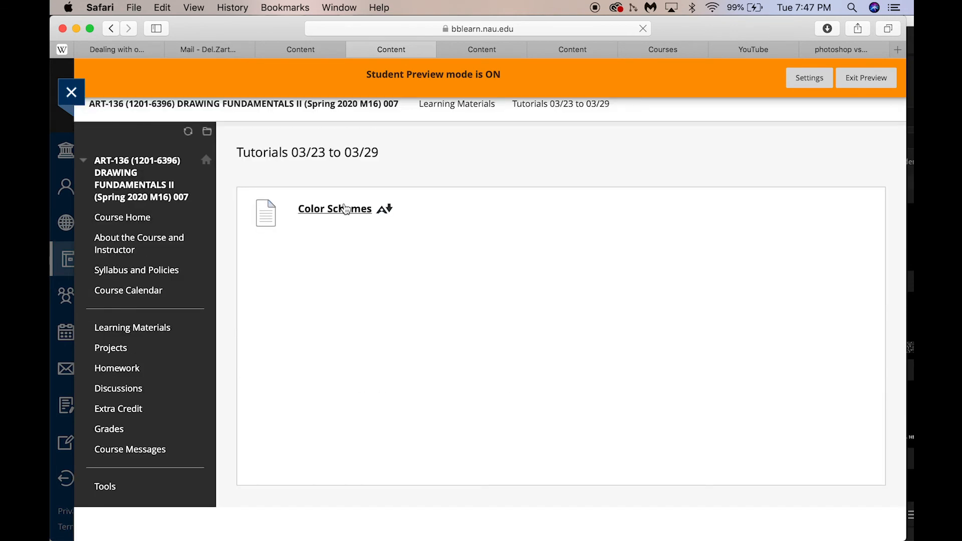
{"action": "left_click", "coordinate": [336, 209]}
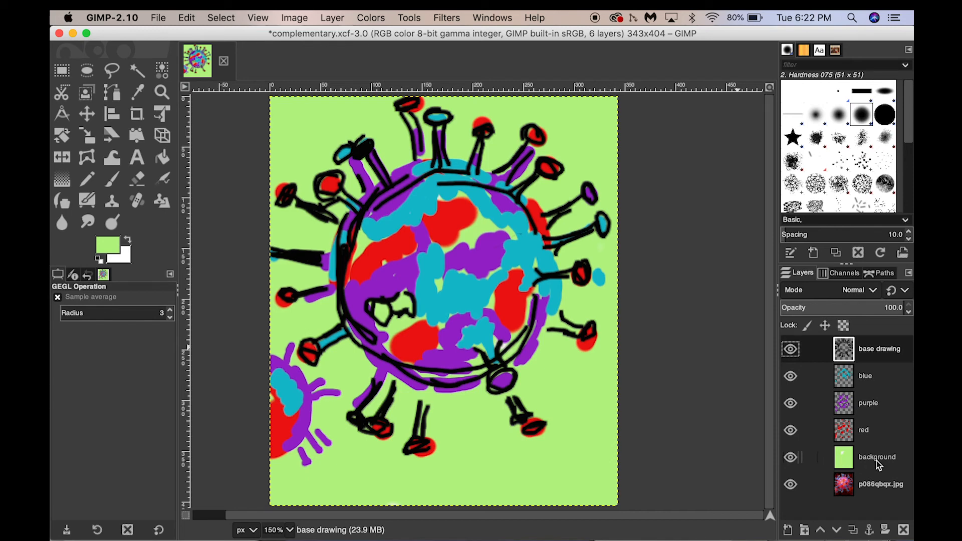
- Select the red layer and apply Hue-Chroma with hue 80, chroma 25 and lightness -28
{"action": "left_click", "coordinate": [868, 433]}
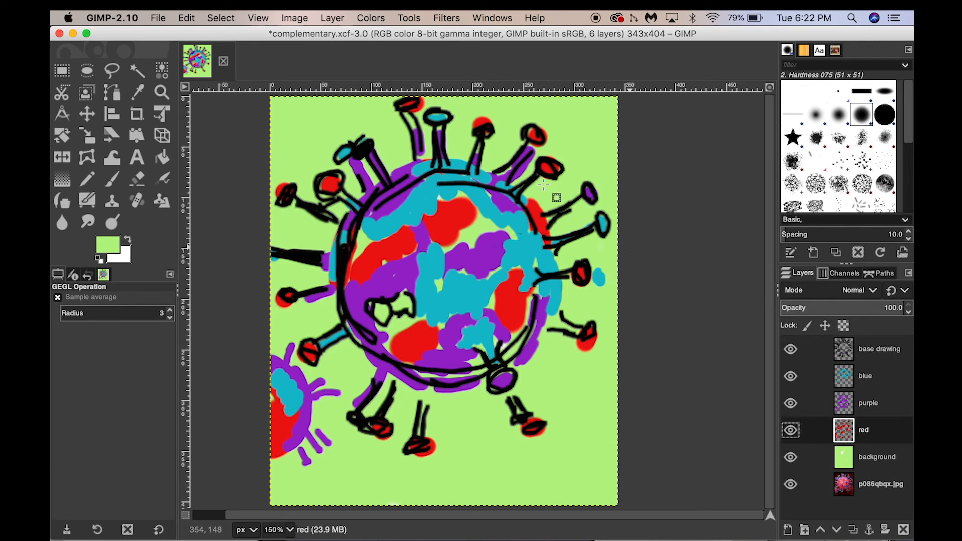
{"action": "left_click", "coordinate": [373, 19]}
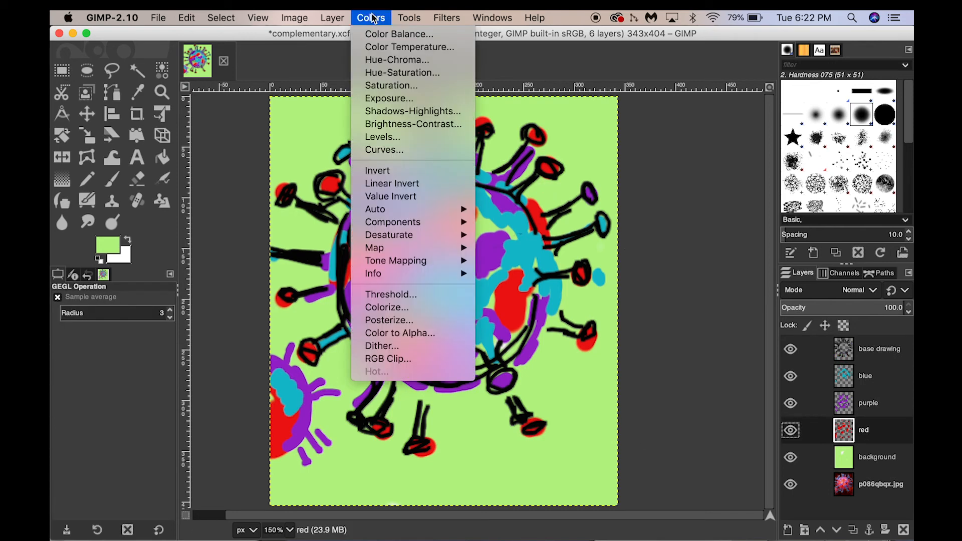
{"action": "left_click", "coordinate": [383, 60]}
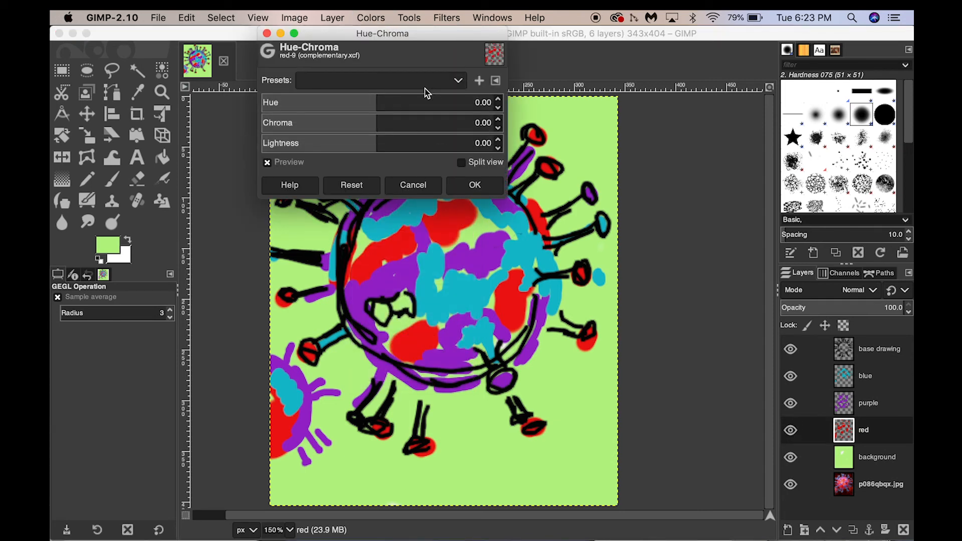
{"action": "left_click", "coordinate": [499, 102]}
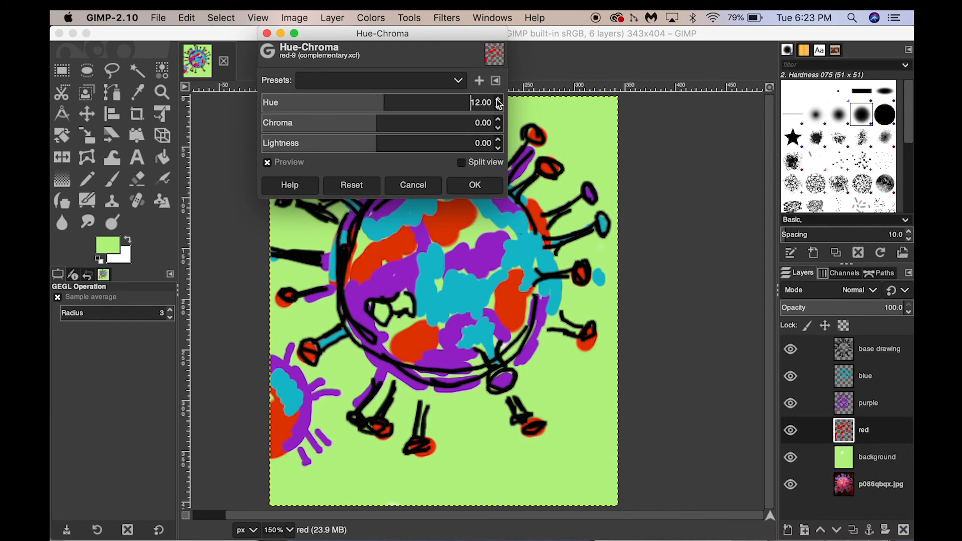
{"action": "left_click", "coordinate": [499, 102]}
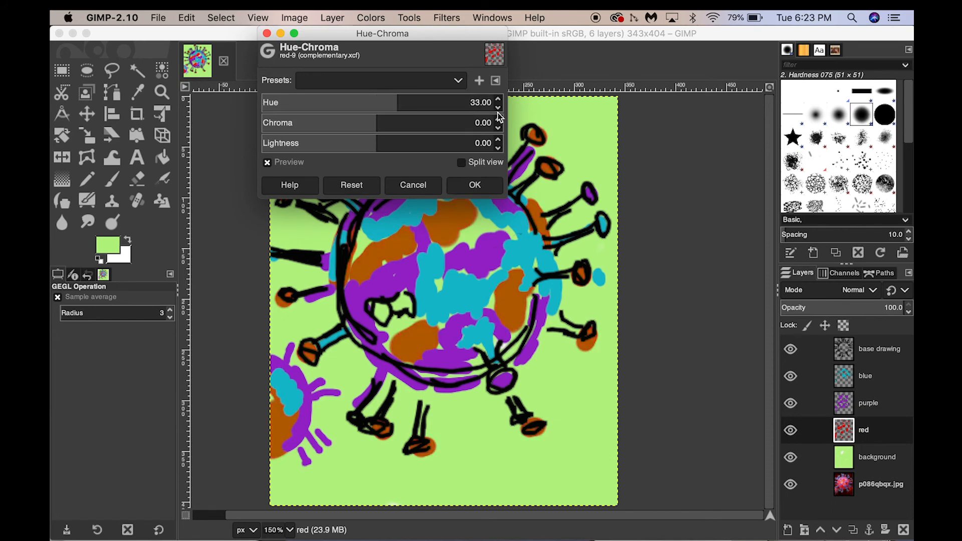
{"action": "left_click", "coordinate": [499, 108]}
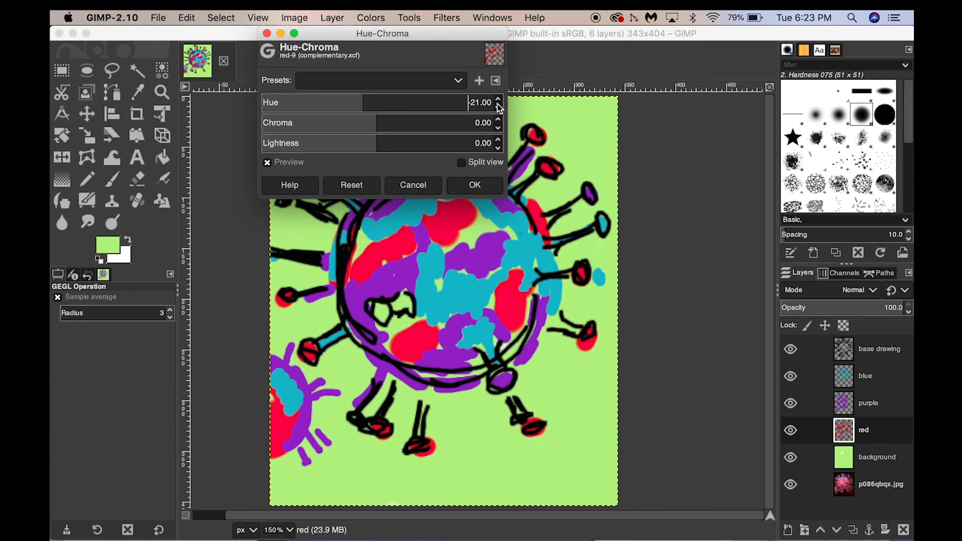
{"action": "left_click", "coordinate": [499, 102]}
{"action": "left_click", "coordinate": [499, 102]}
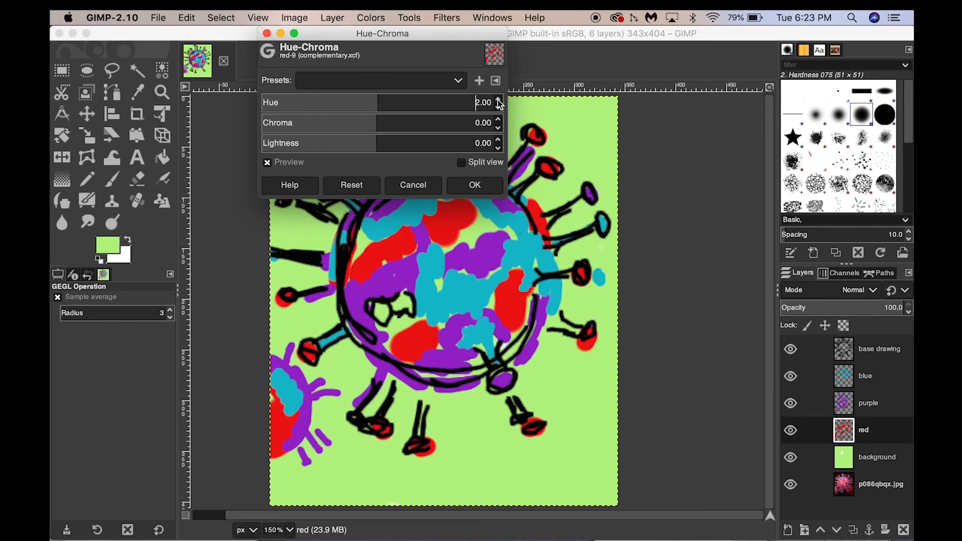
{"action": "left_click", "coordinate": [499, 102]}
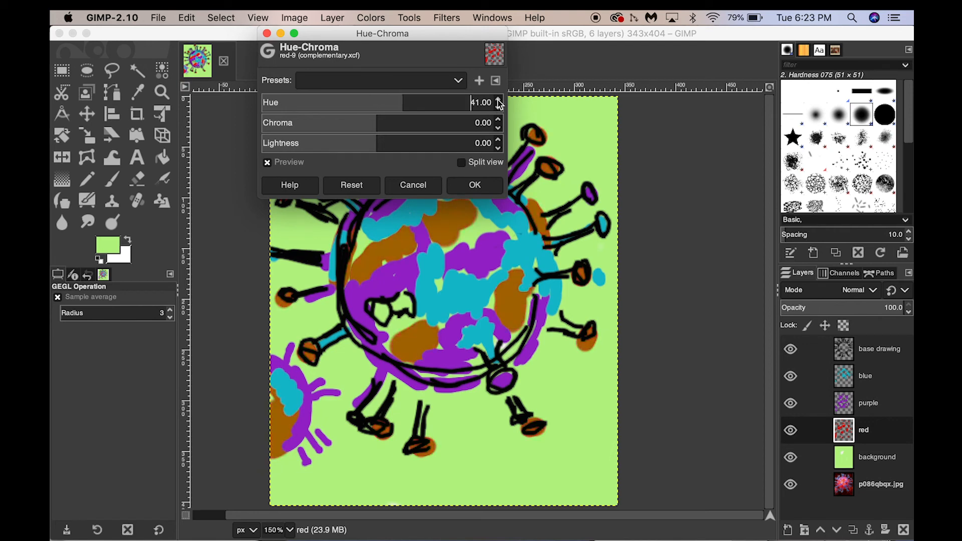
{"action": "left_click", "coordinate": [499, 102]}
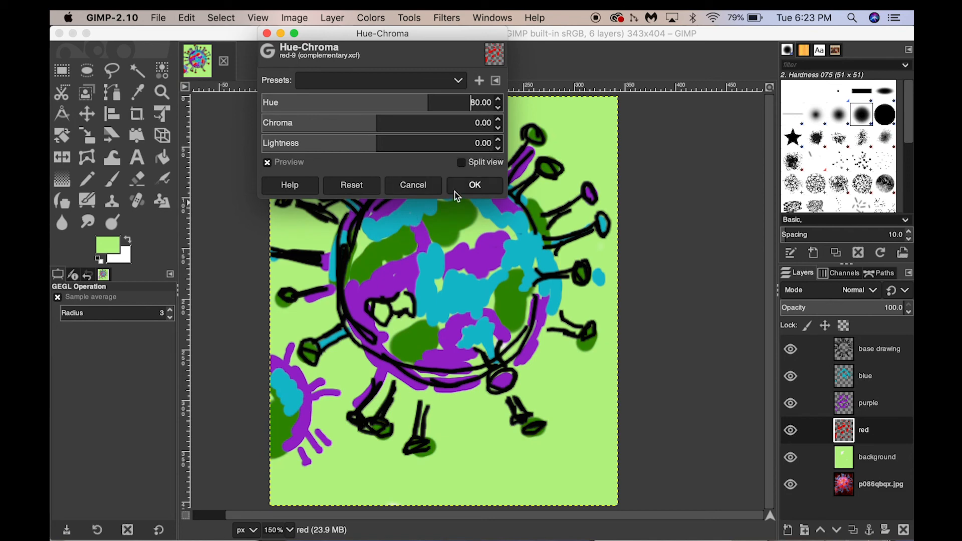
{"action": "left_click", "coordinate": [499, 120]}
{"action": "left_click", "coordinate": [499, 149]}
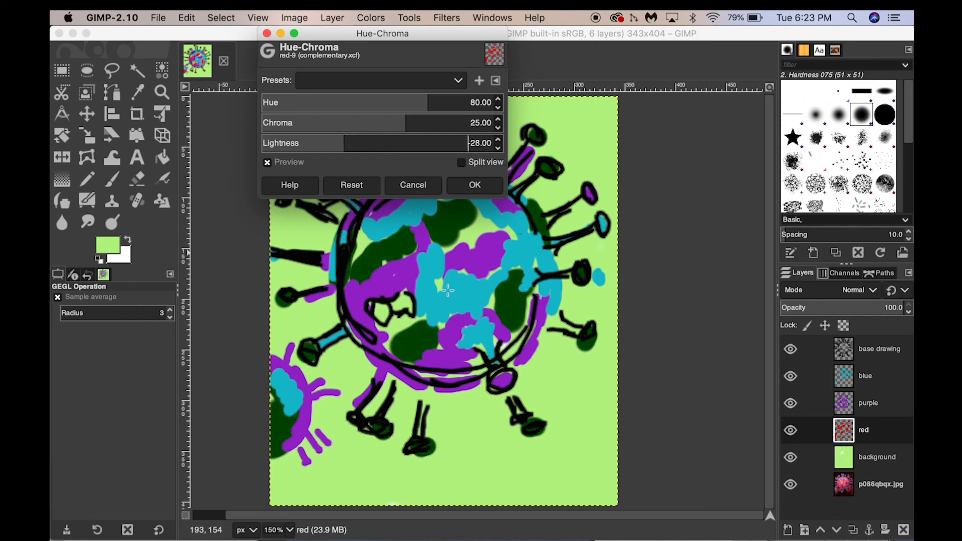
{"action": "left_click", "coordinate": [474, 187]}
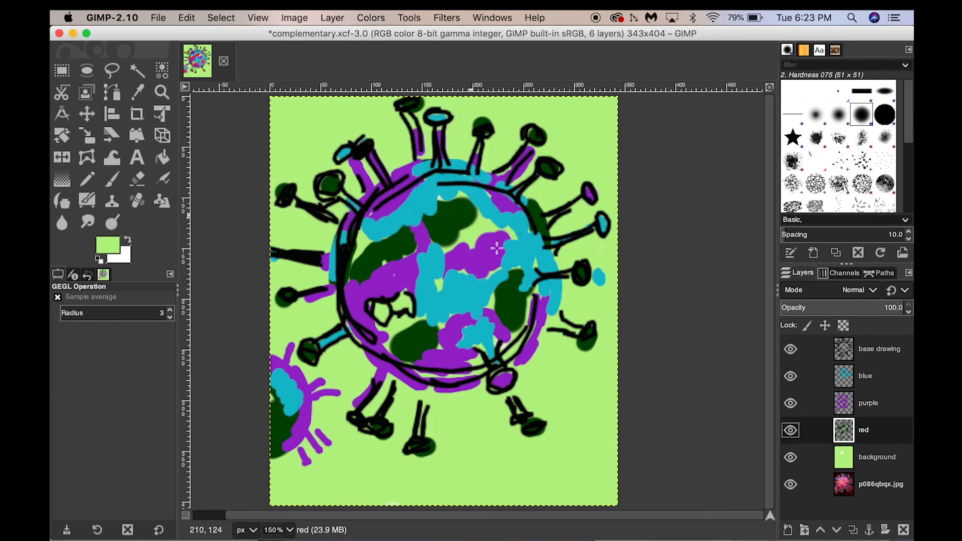
- Select the purple layer and apply Hue-Chroma with hue -153 and chroma 34
{"action": "left_click", "coordinate": [859, 398]}
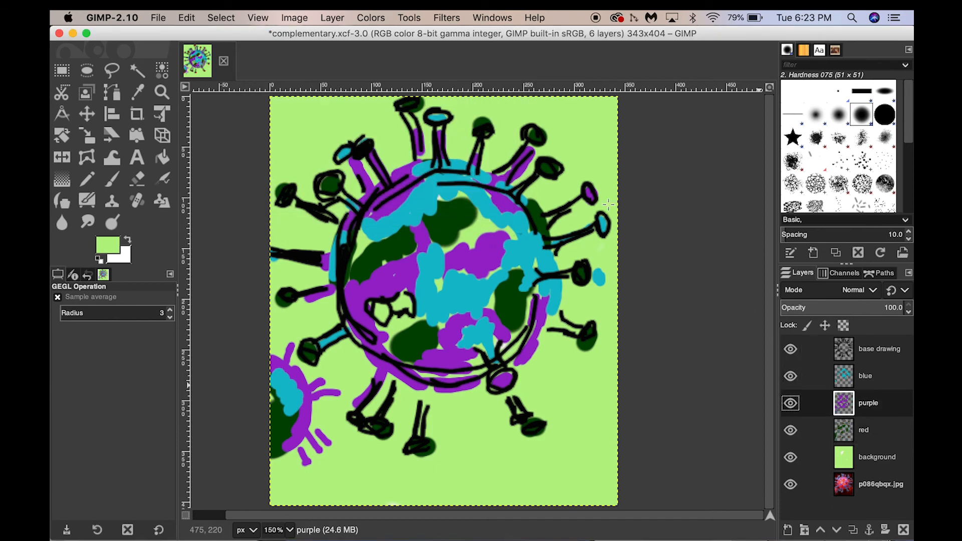
{"action": "left_click", "coordinate": [367, 18]}
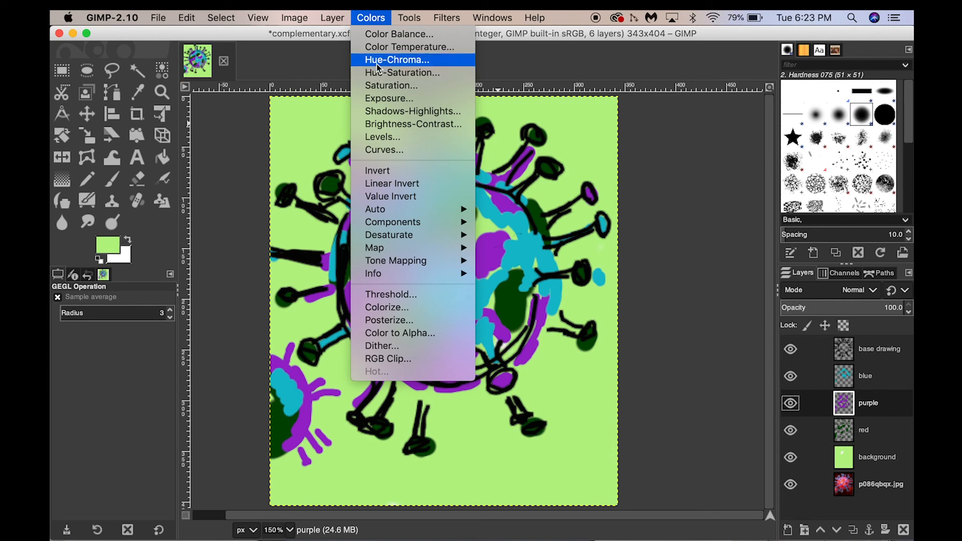
{"action": "left_click", "coordinate": [377, 64]}
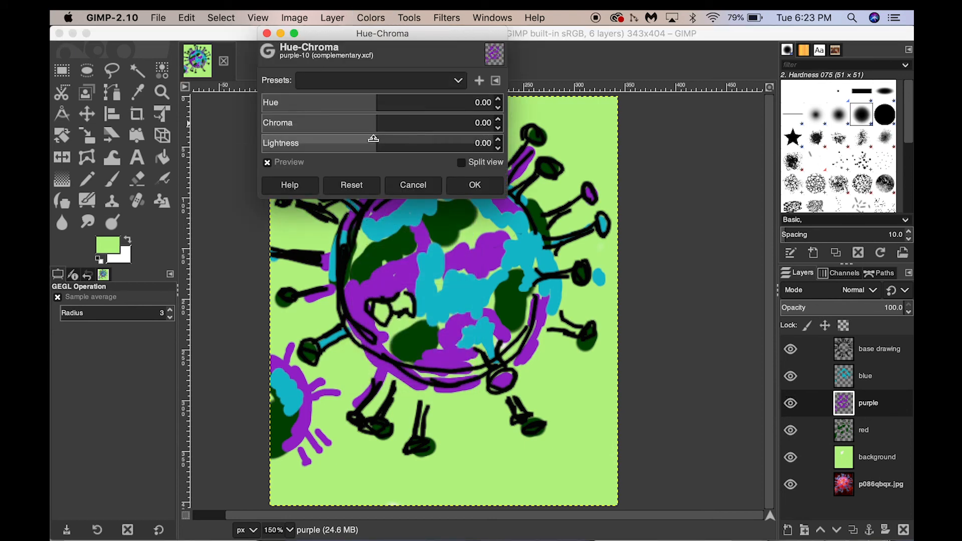
{"action": "left_click", "coordinate": [497, 101]}
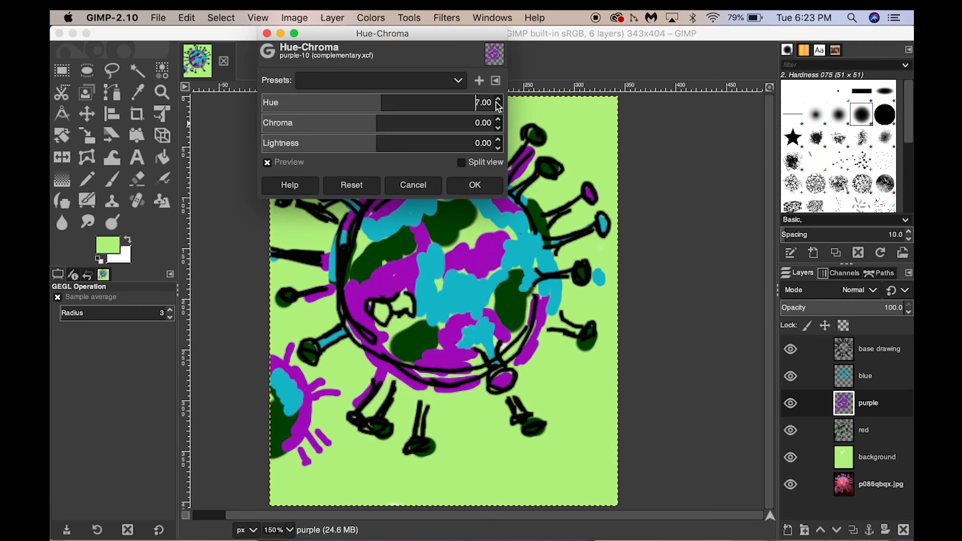
{"action": "left_click", "coordinate": [498, 107]}
{"action": "left_click", "coordinate": [498, 107]}
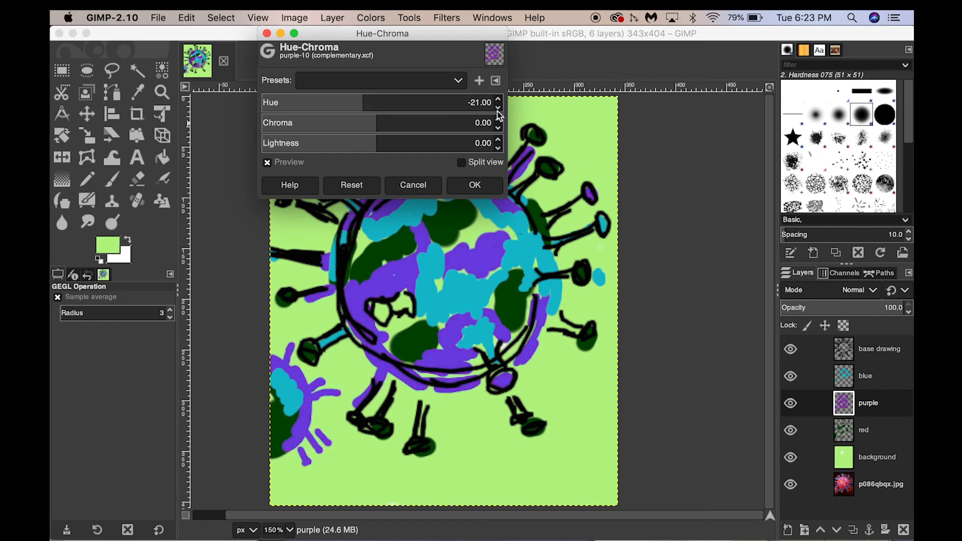
{"action": "left_click", "coordinate": [497, 110]}
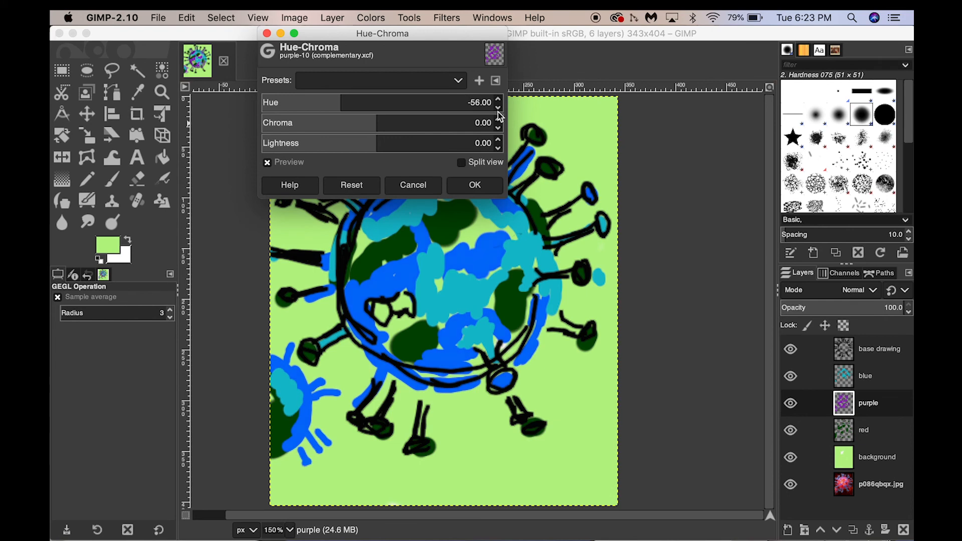
{"action": "left_click", "coordinate": [498, 110]}
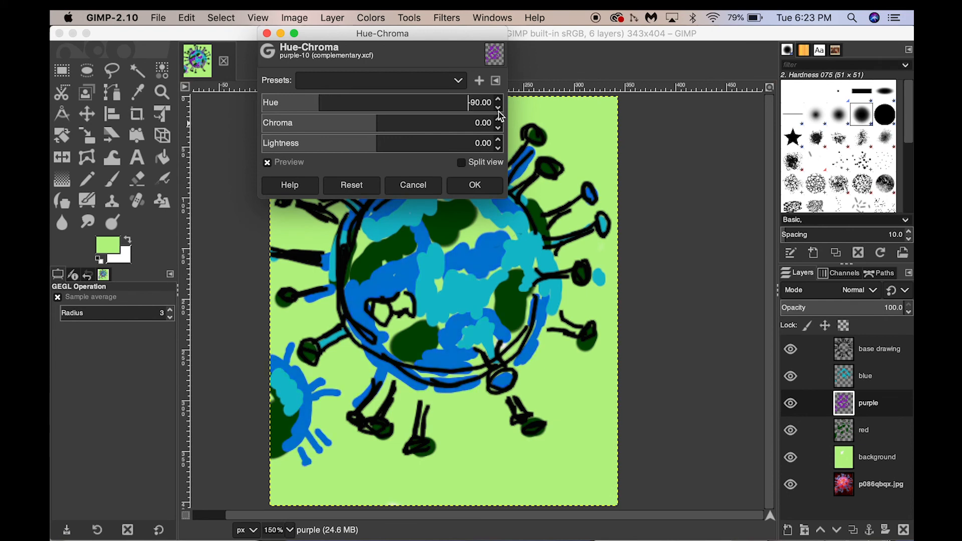
{"action": "left_click", "coordinate": [498, 111]}
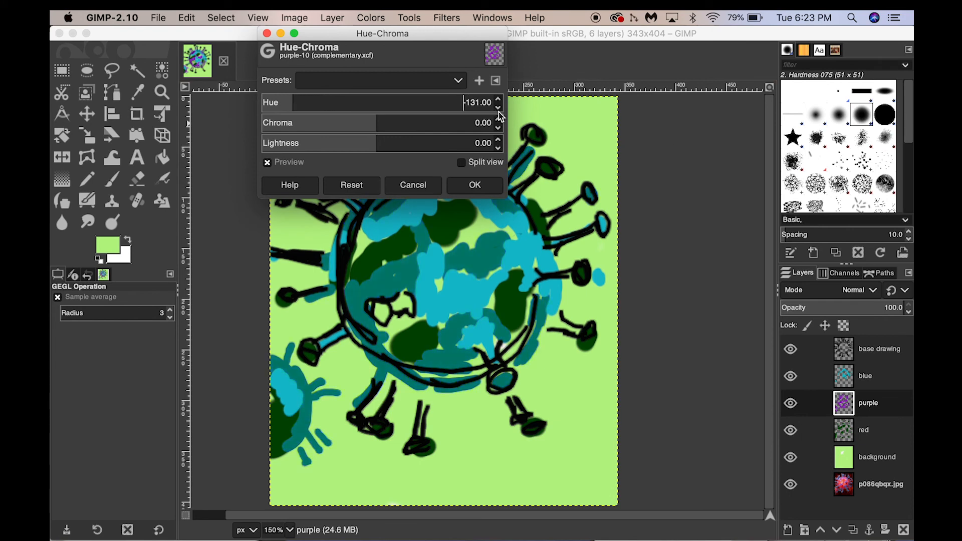
{"action": "left_click", "coordinate": [498, 110]}
{"action": "left_click", "coordinate": [499, 119]}
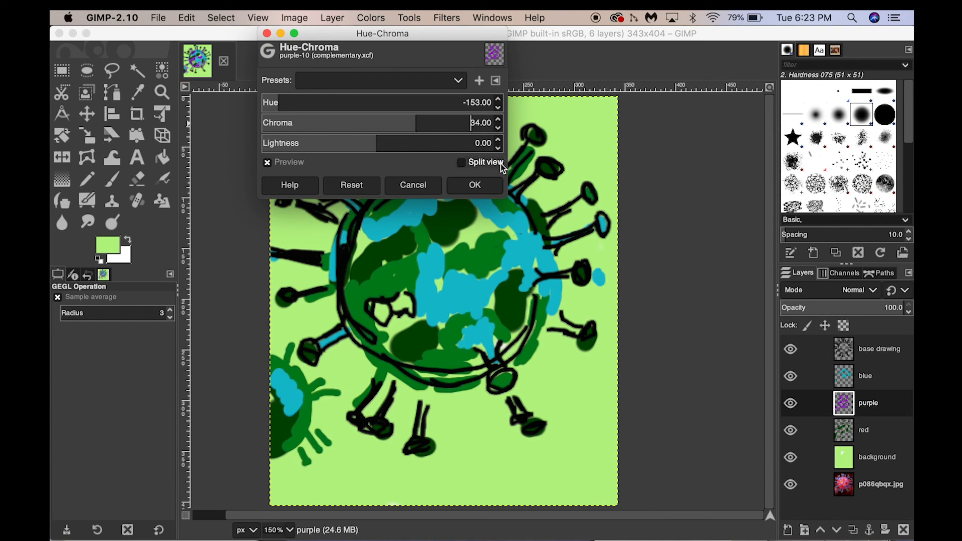
{"action": "left_click", "coordinate": [486, 186]}
- Select the blue layer
{"action": "left_click", "coordinate": [866, 382]}
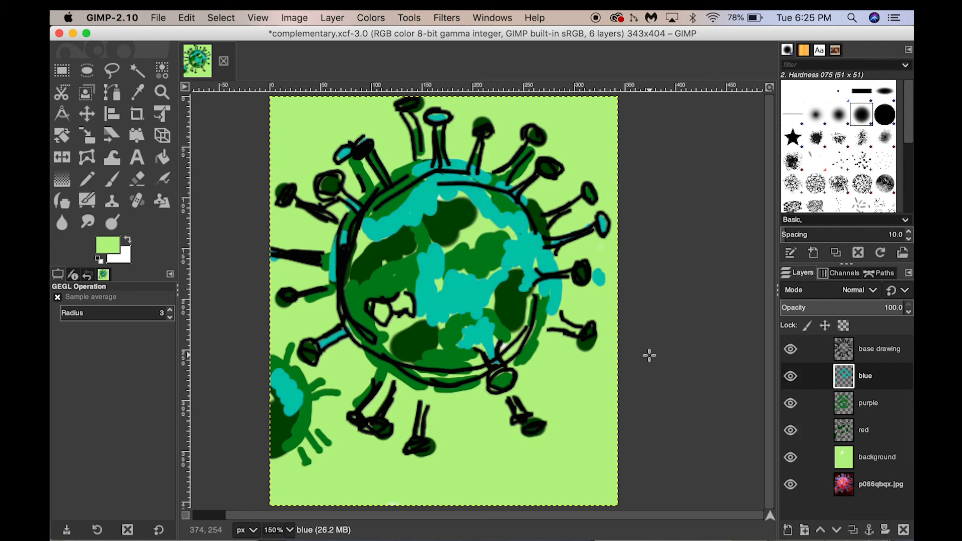
- Start exporting the image to the Desktop, naming it analogous and choosing JPEG image as the file type
{"action": "left_click", "coordinate": [158, 18]}
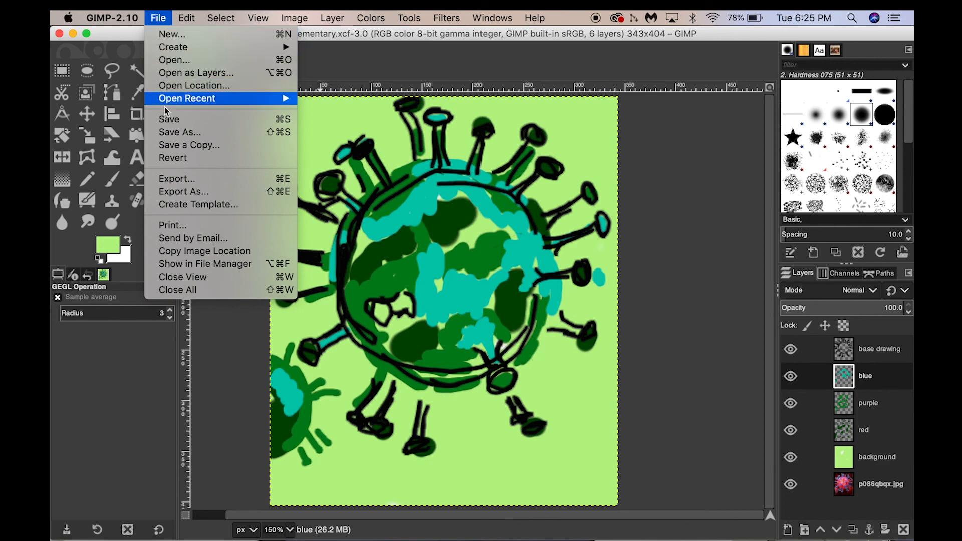
{"action": "left_click", "coordinate": [166, 179]}
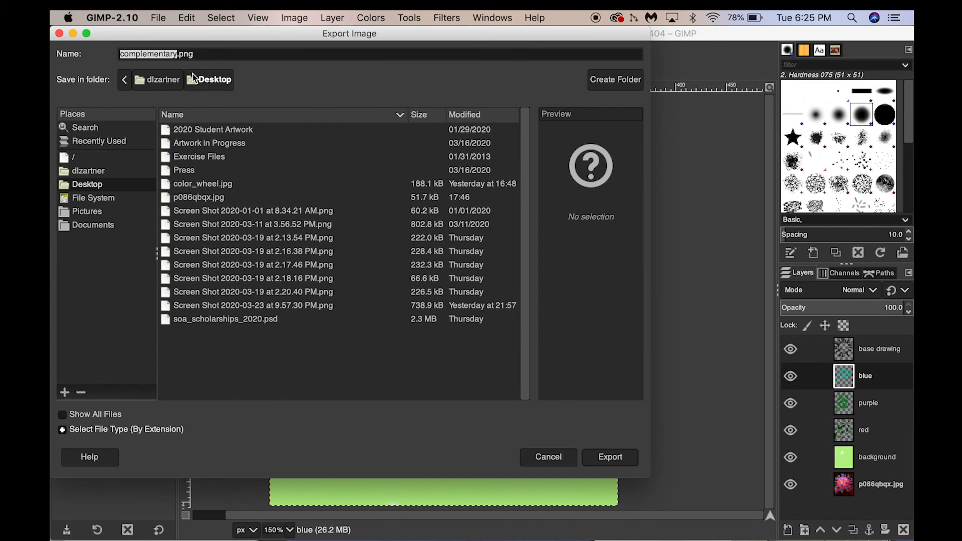
{"action": "type", "text": "analog"}
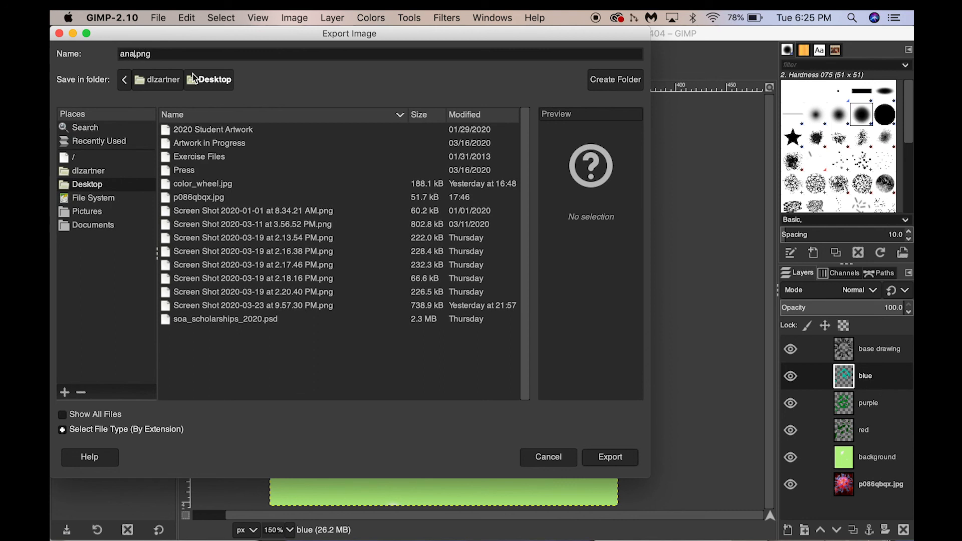
{"action": "type", "text": "ous"}
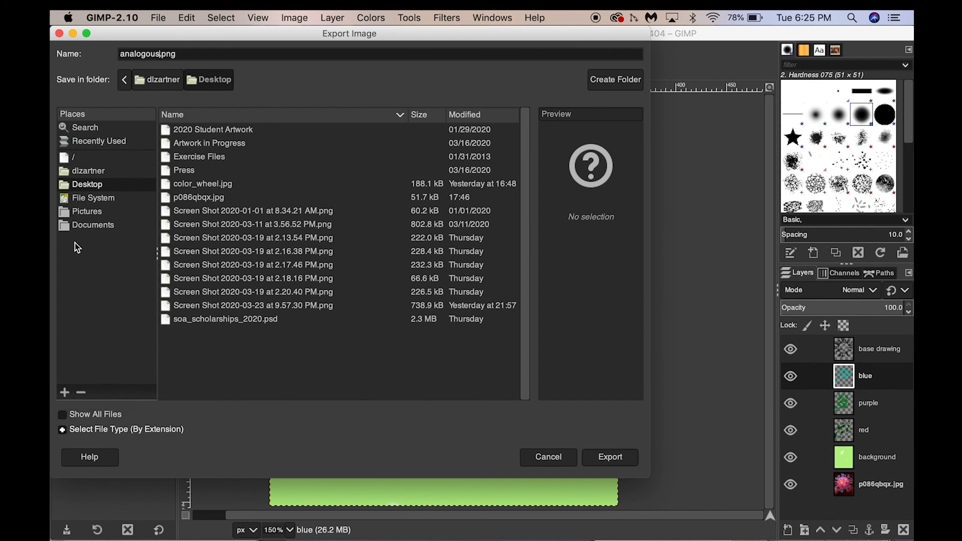
{"action": "left_click", "coordinate": [119, 431]}
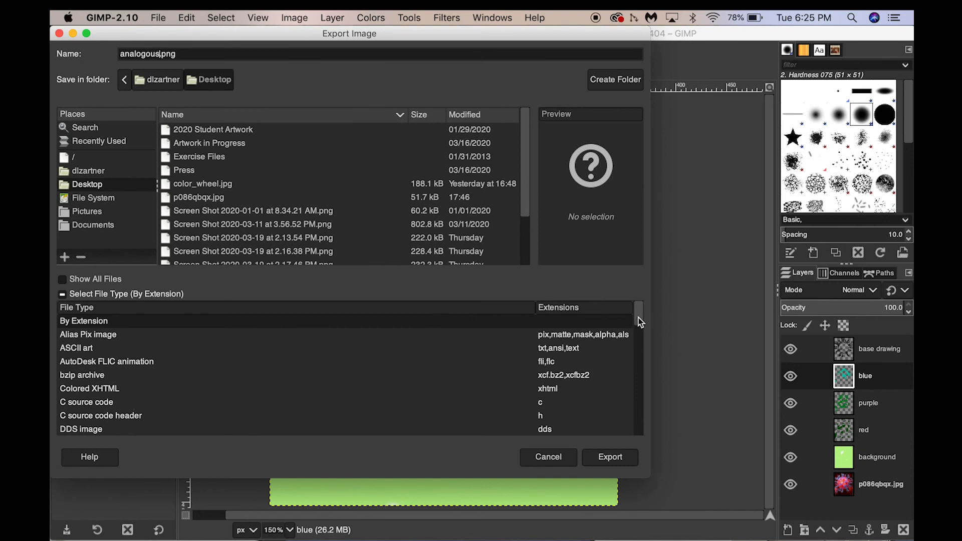
{"action": "left_click_drag", "start_coordinate": [639, 318], "coordinate": [639, 363]}
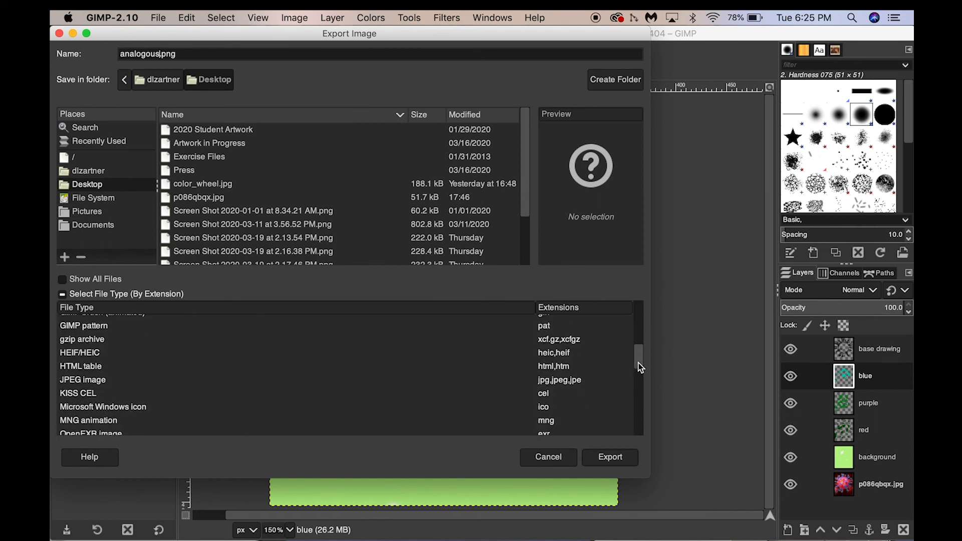
{"action": "left_click", "coordinate": [101, 377]}
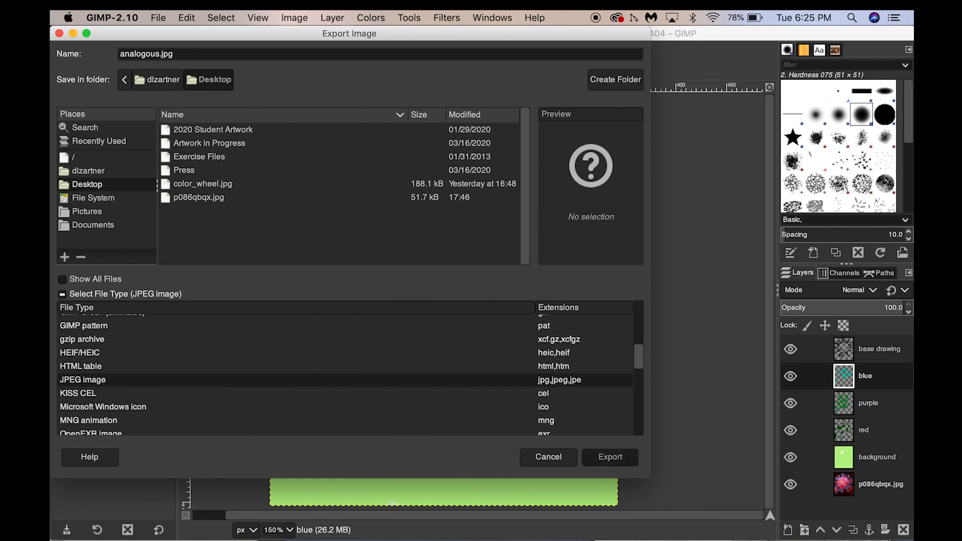
- Confirm the export and set the JPEG quality to 100 before exporting analogous.jpg
{"action": "left_click", "coordinate": [608, 457]}
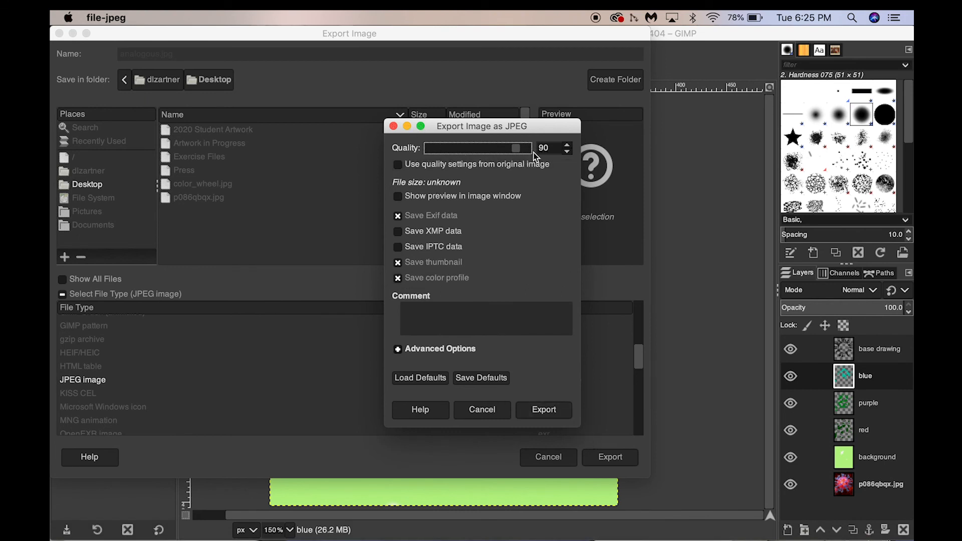
{"action": "left_click_drag", "start_coordinate": [518, 152], "coordinate": [535, 153]}
{"action": "left_click", "coordinate": [542, 411]}
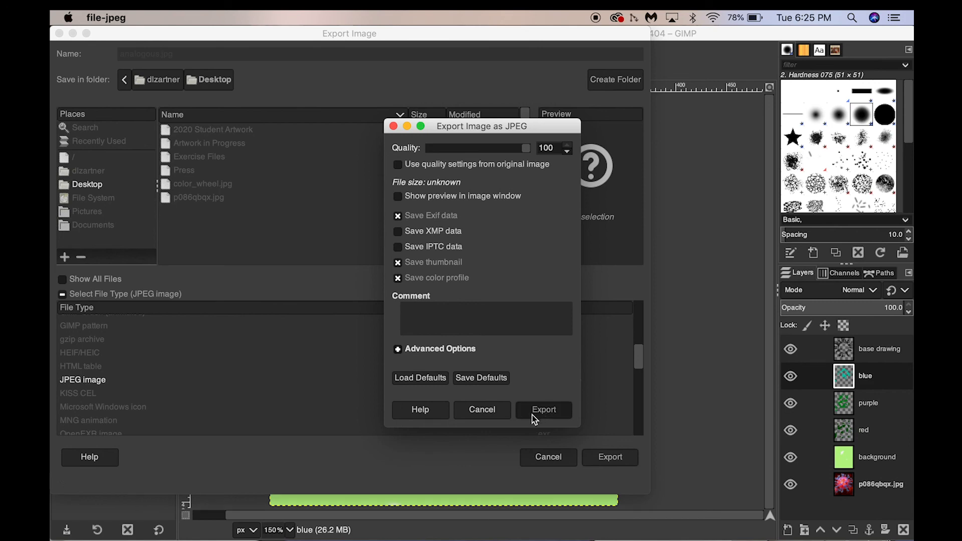